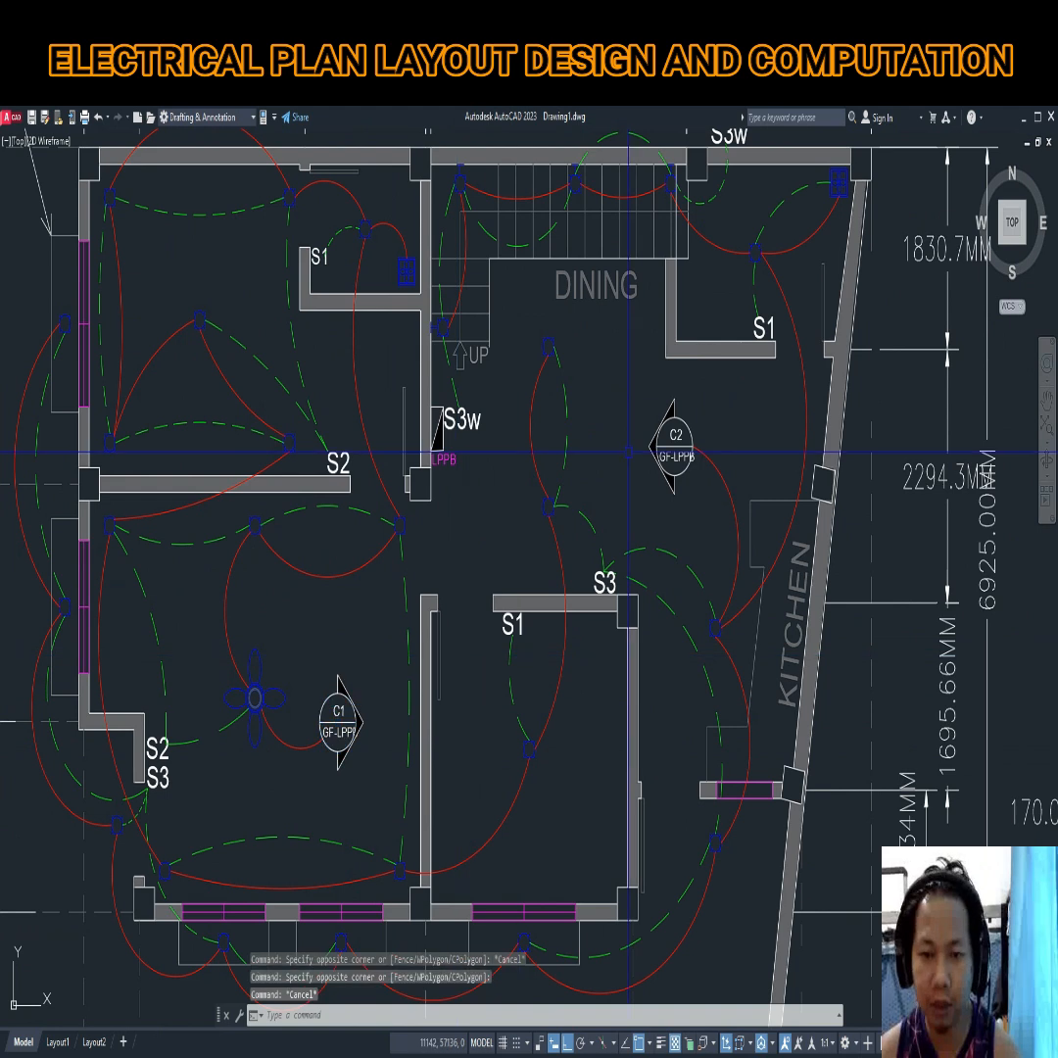
Move from the ground floor lighting layout to a close view of the whole ground floor power layout
key(Escape)
scroll(690, 517, down, 8)
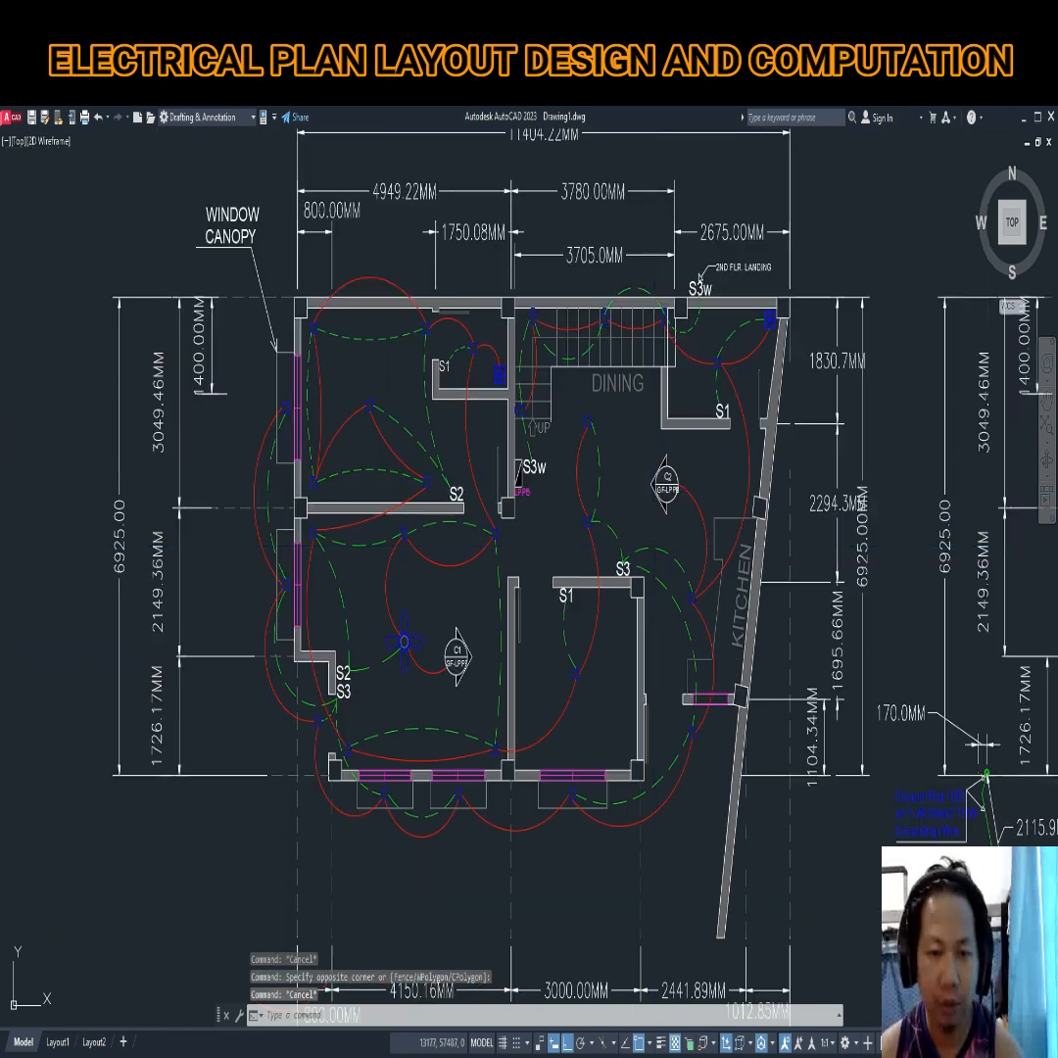
scroll(628, 603, up, 4)
scroll(628, 603, up, 3)
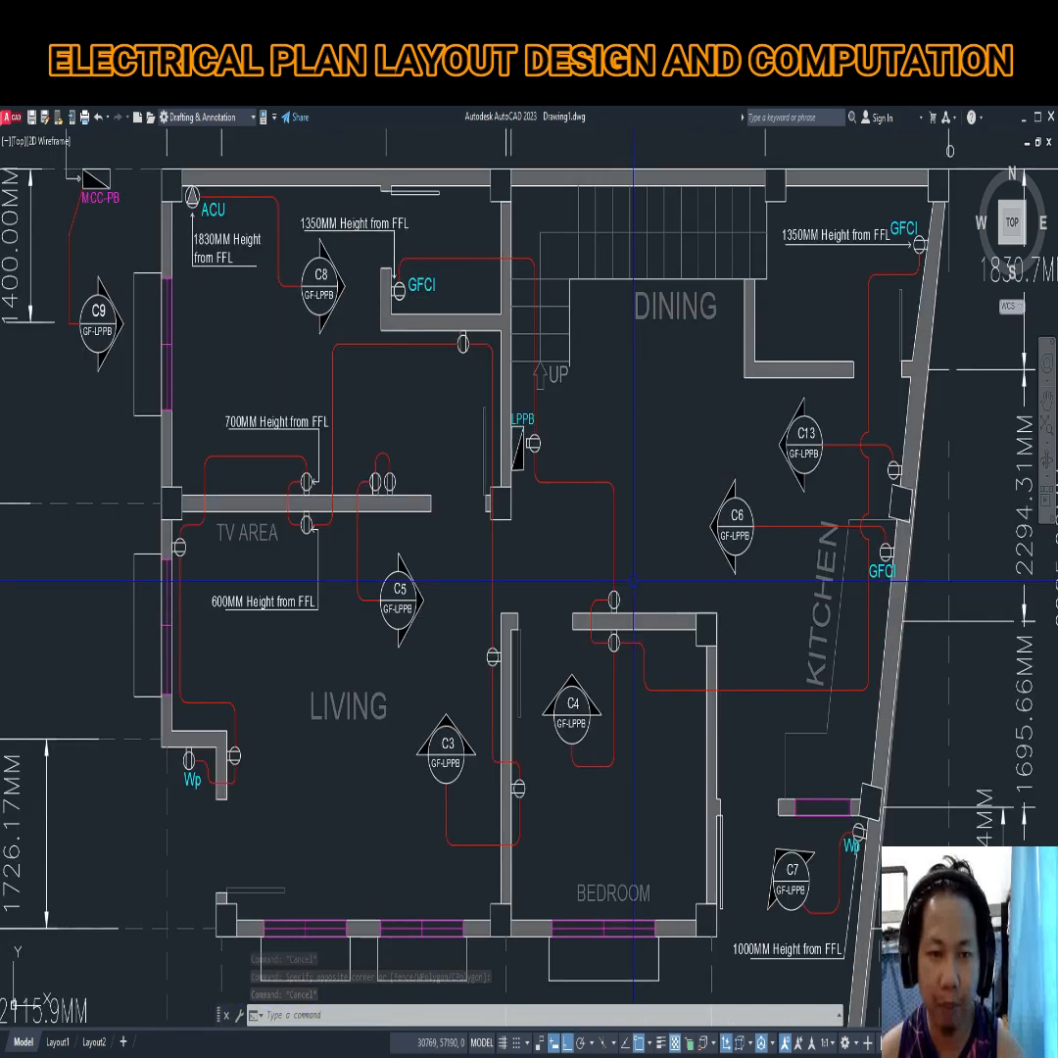
scroll(604, 554, up, 1)
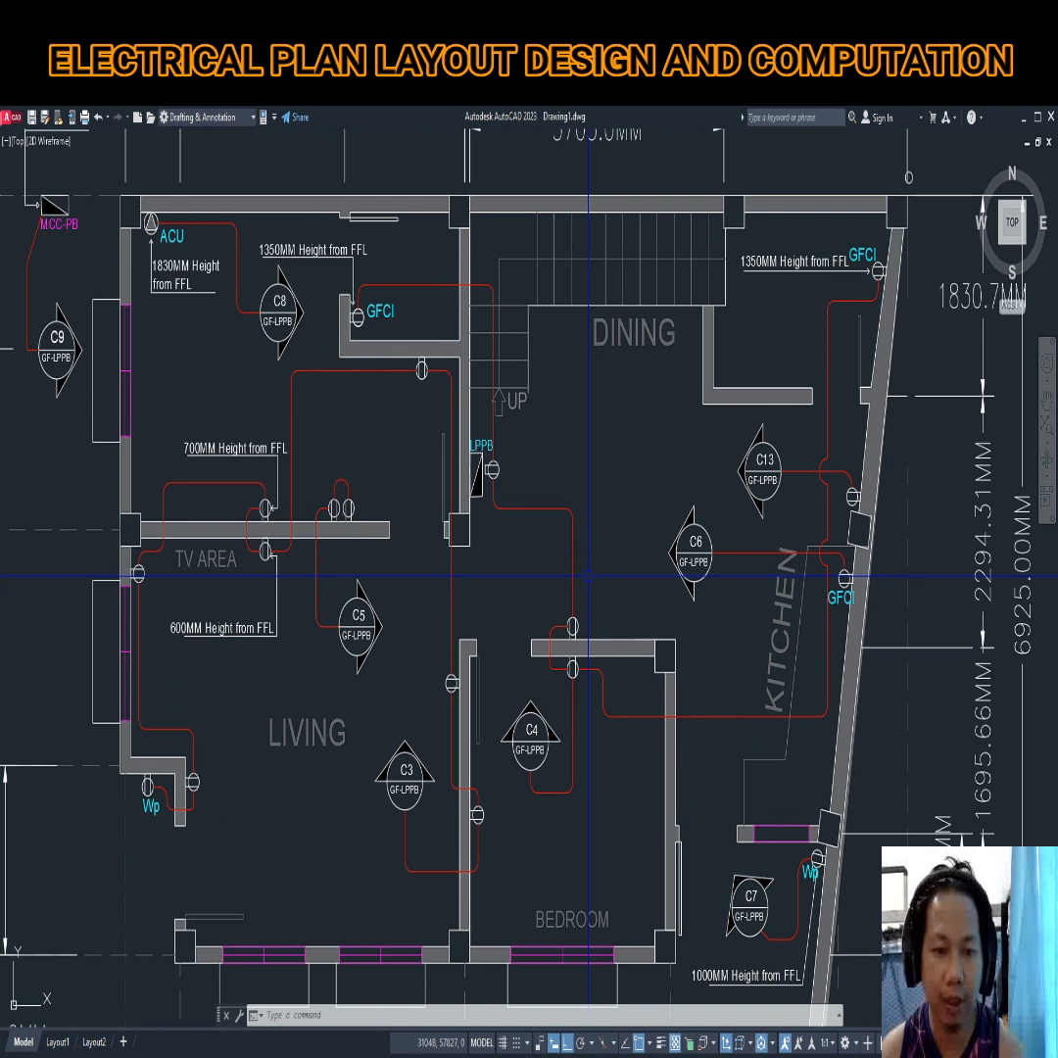
middle_drag(408, 652, 409, 639)
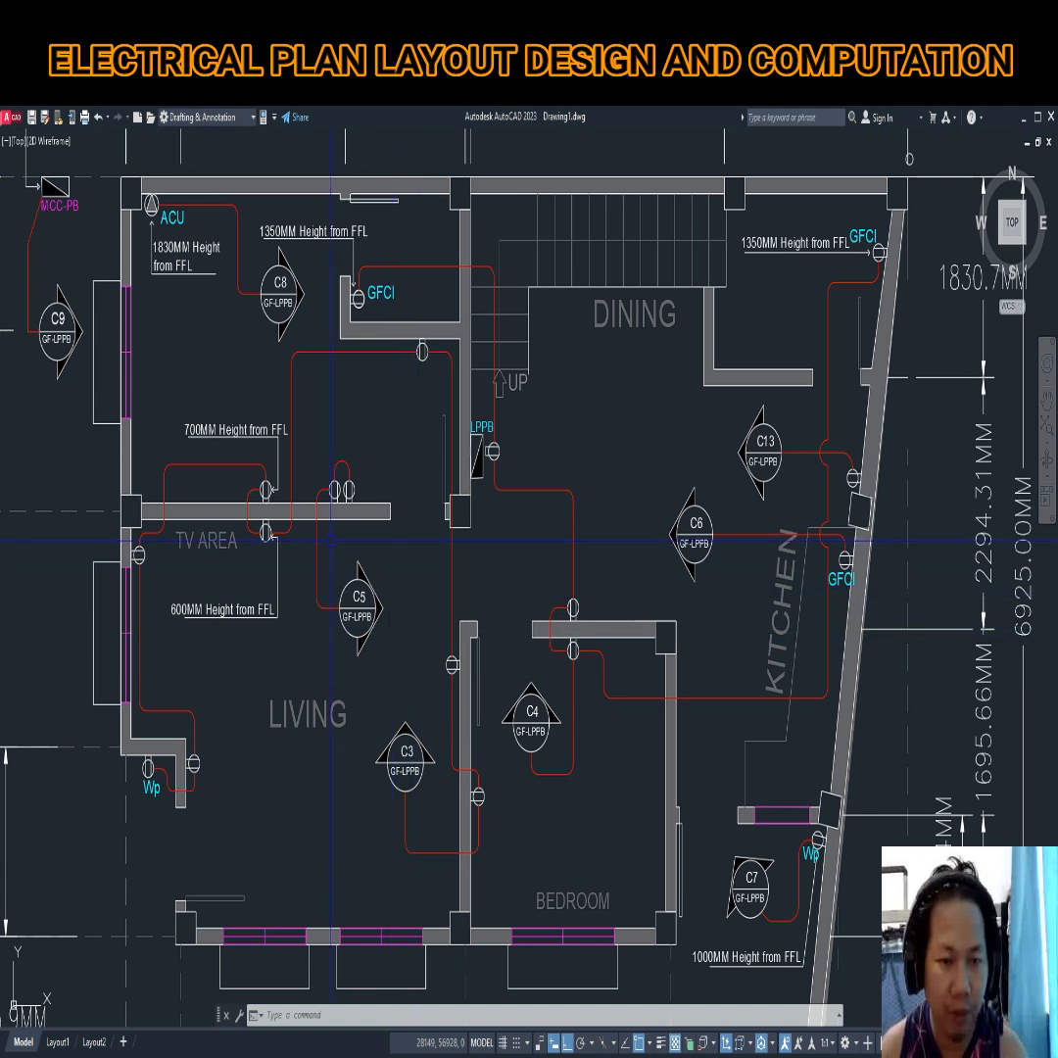
Examine circuits C5, C6 and C13 on the ground floor power layout, temporarily highlighting each one
click(314, 448)
click(438, 687)
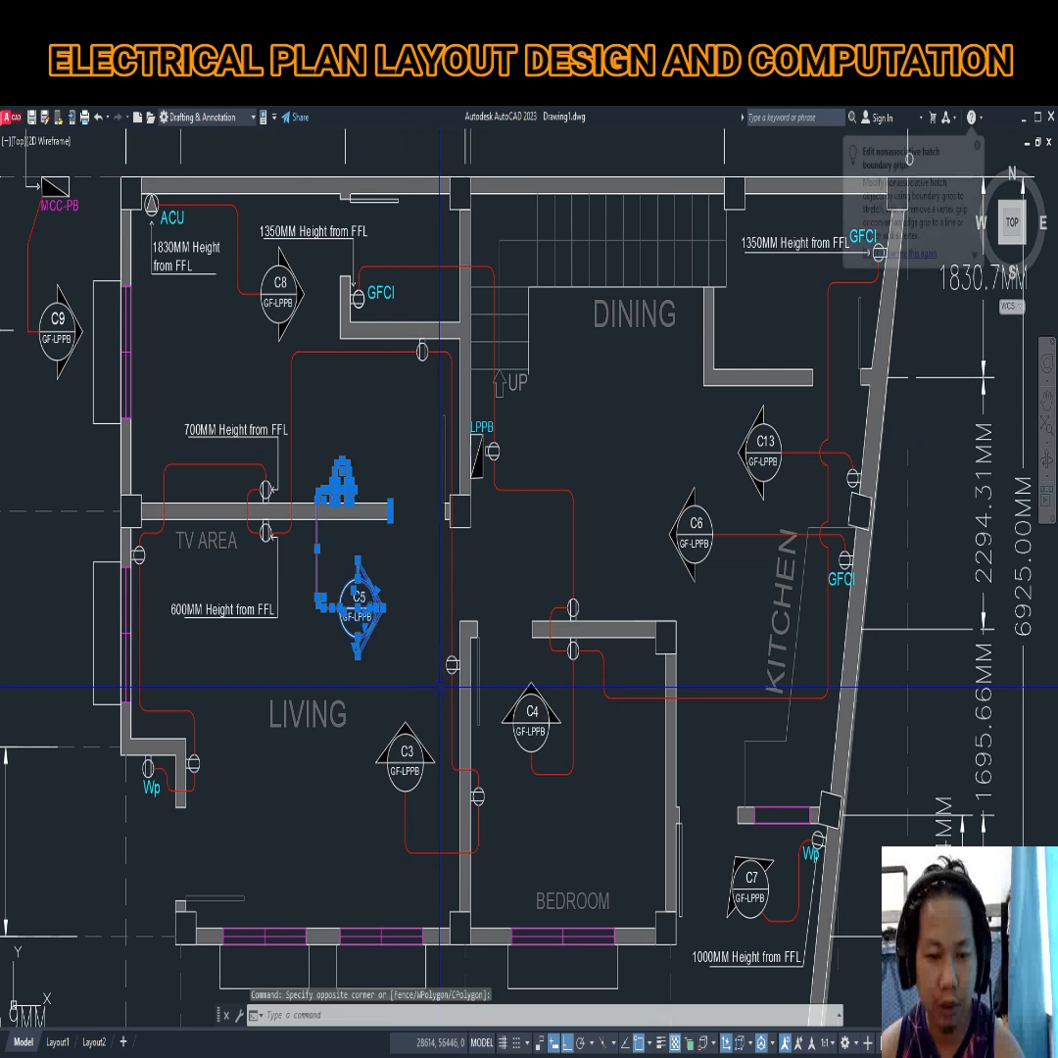
key(Escape)
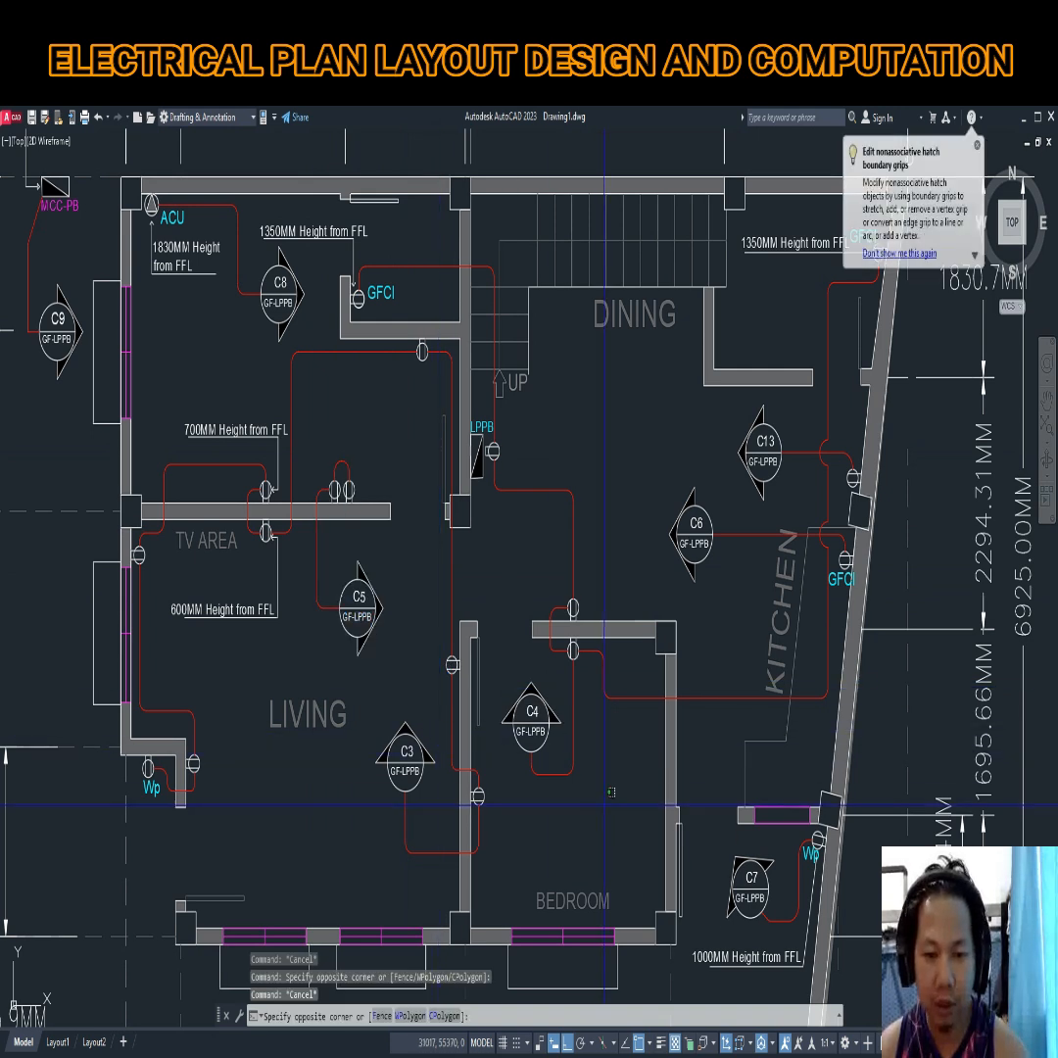
click(608, 679)
key(Escape)
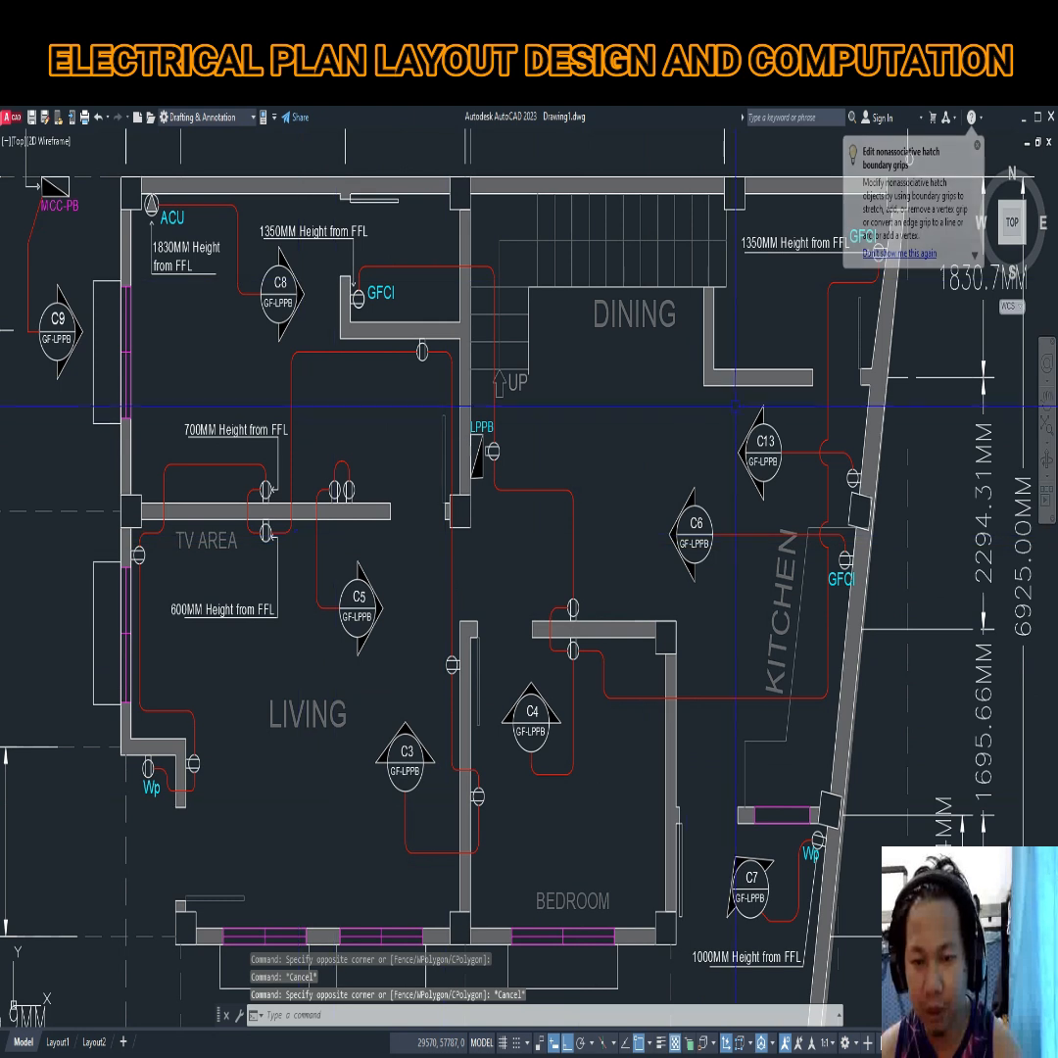
click(697, 530)
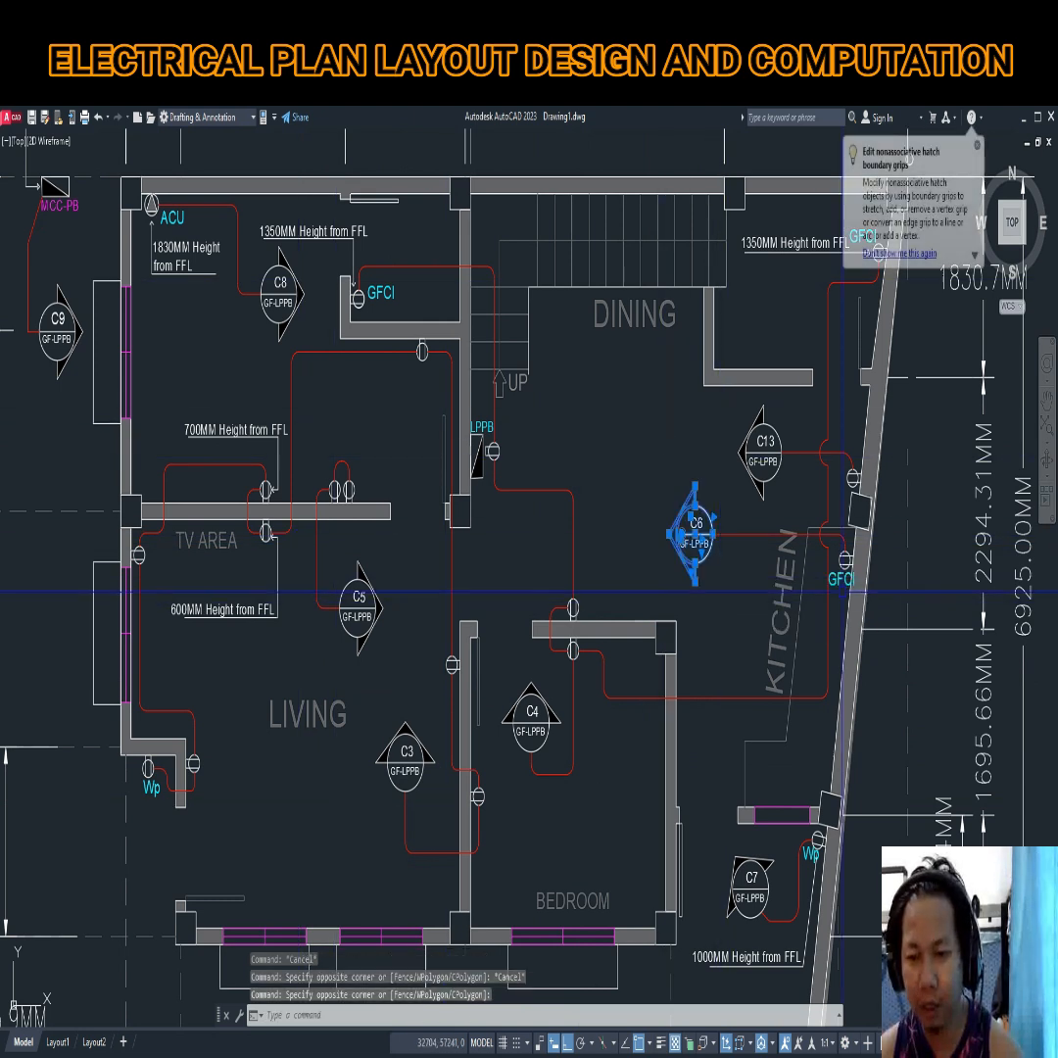
key(Escape)
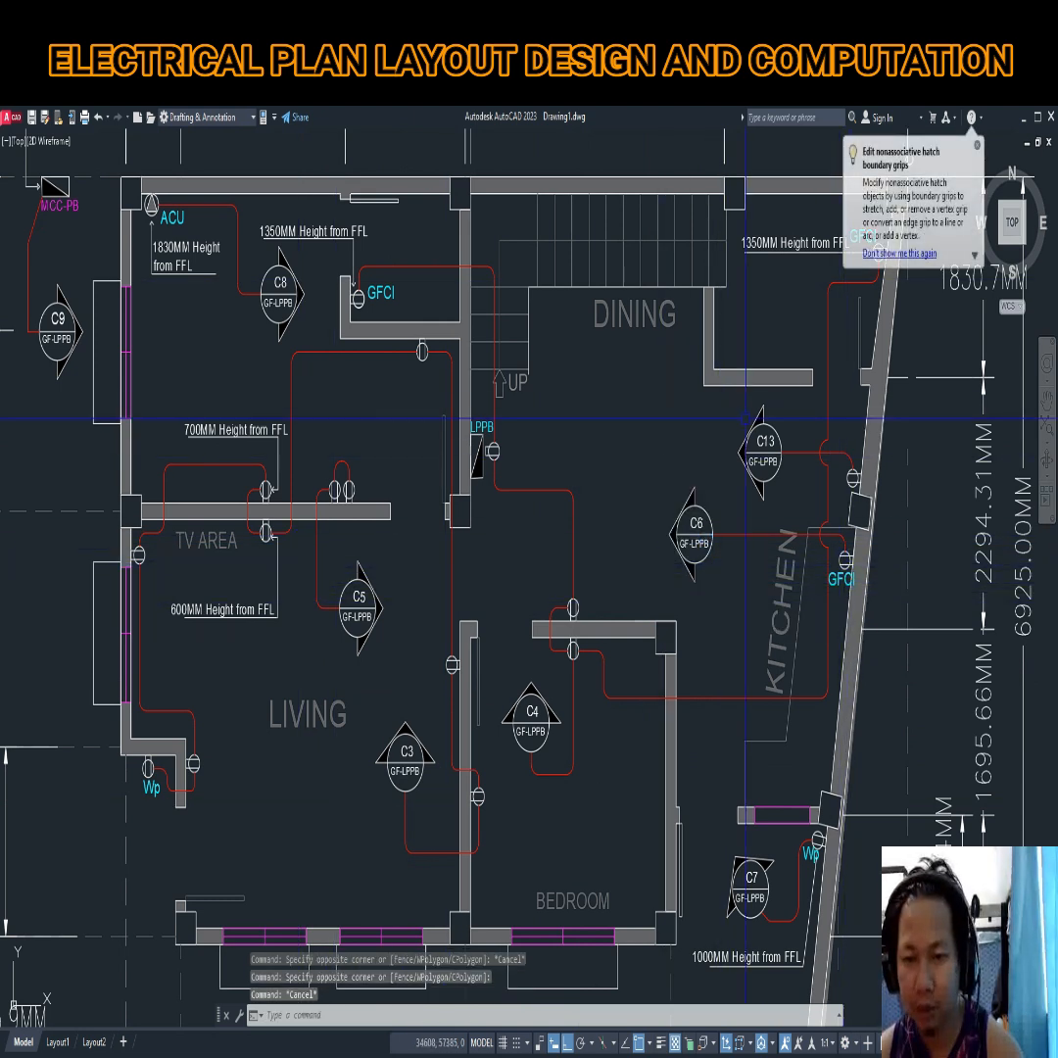
click(727, 397)
click(801, 512)
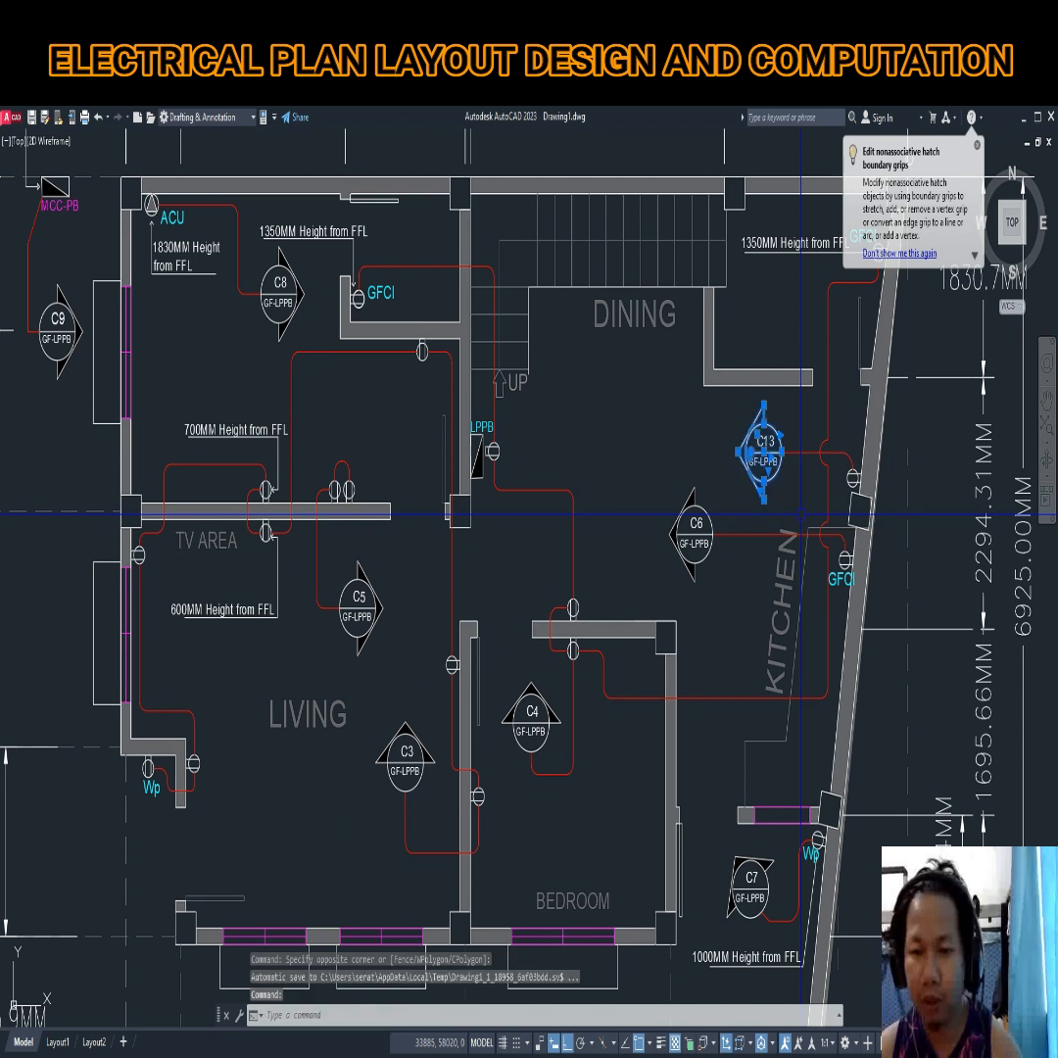
key(Escape)
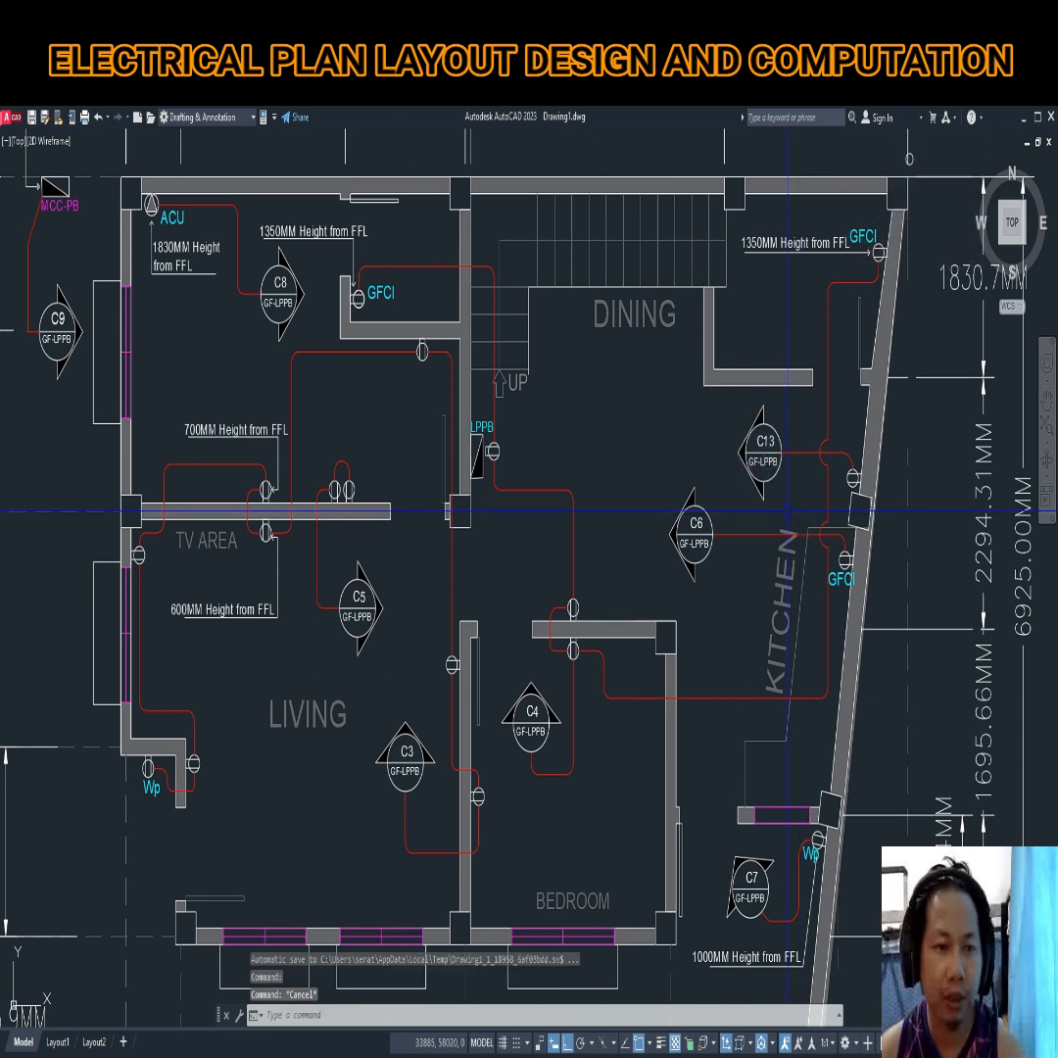
Examine the ACU outlet and the Motor Control Center with circuit C9 on the ground floor power layout
click(118, 131)
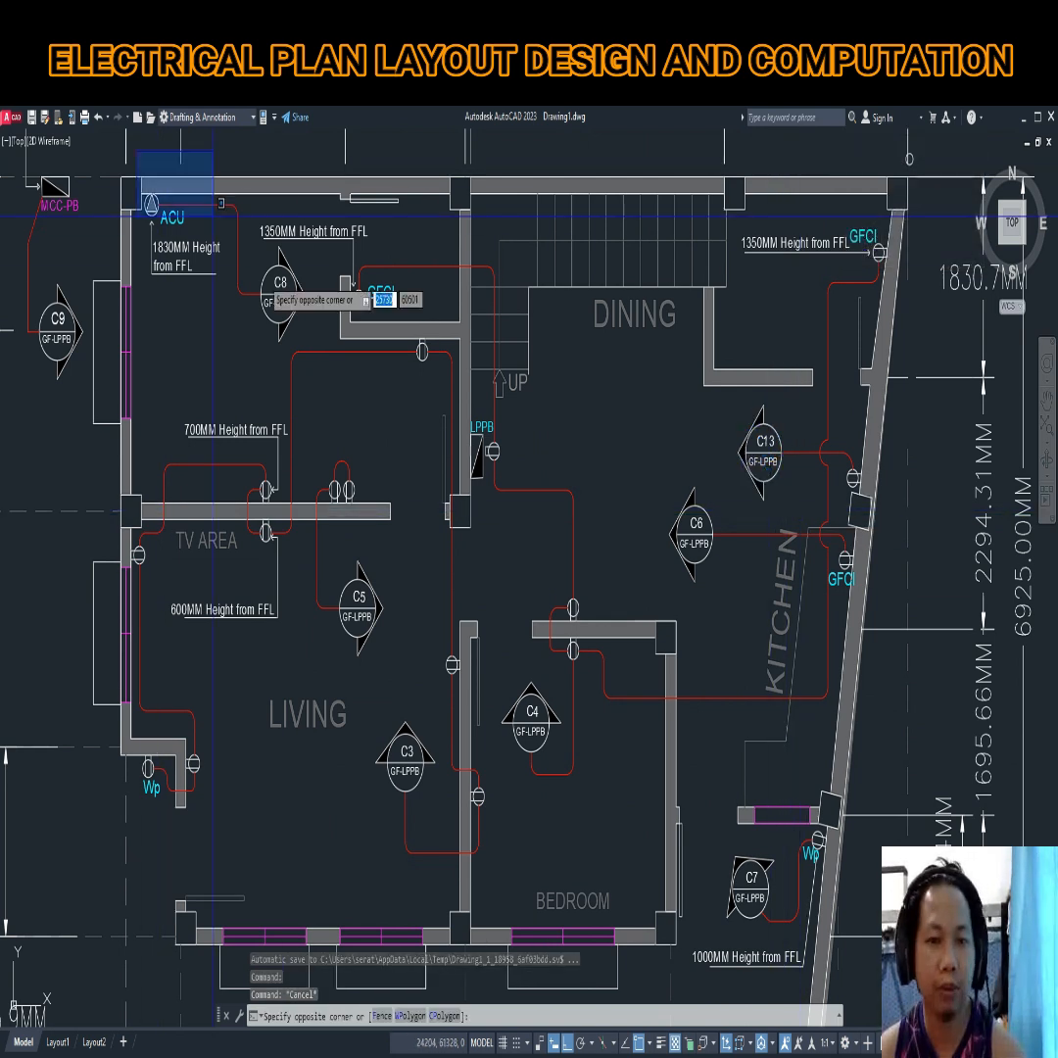
key(Escape)
middle_drag(308, 417, 464, 585)
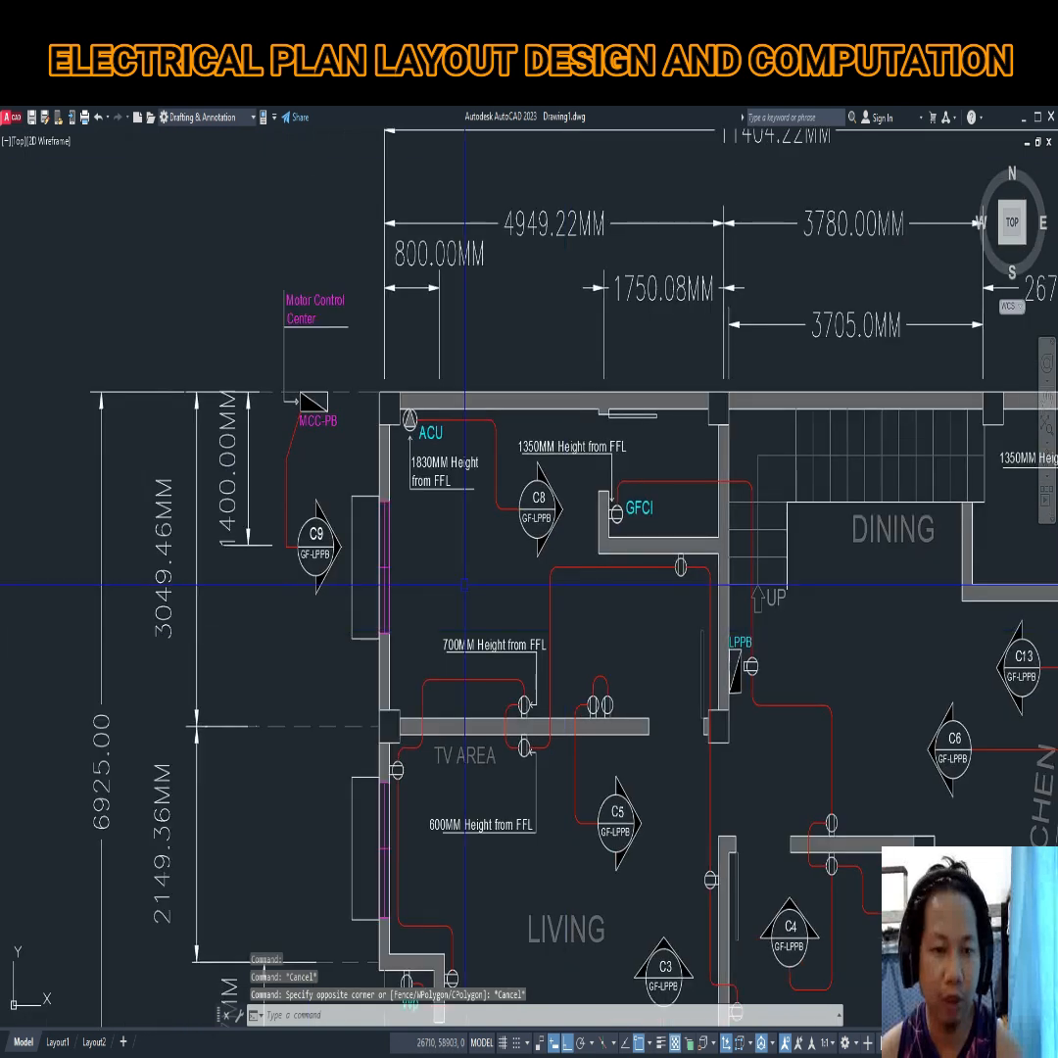
click(244, 219)
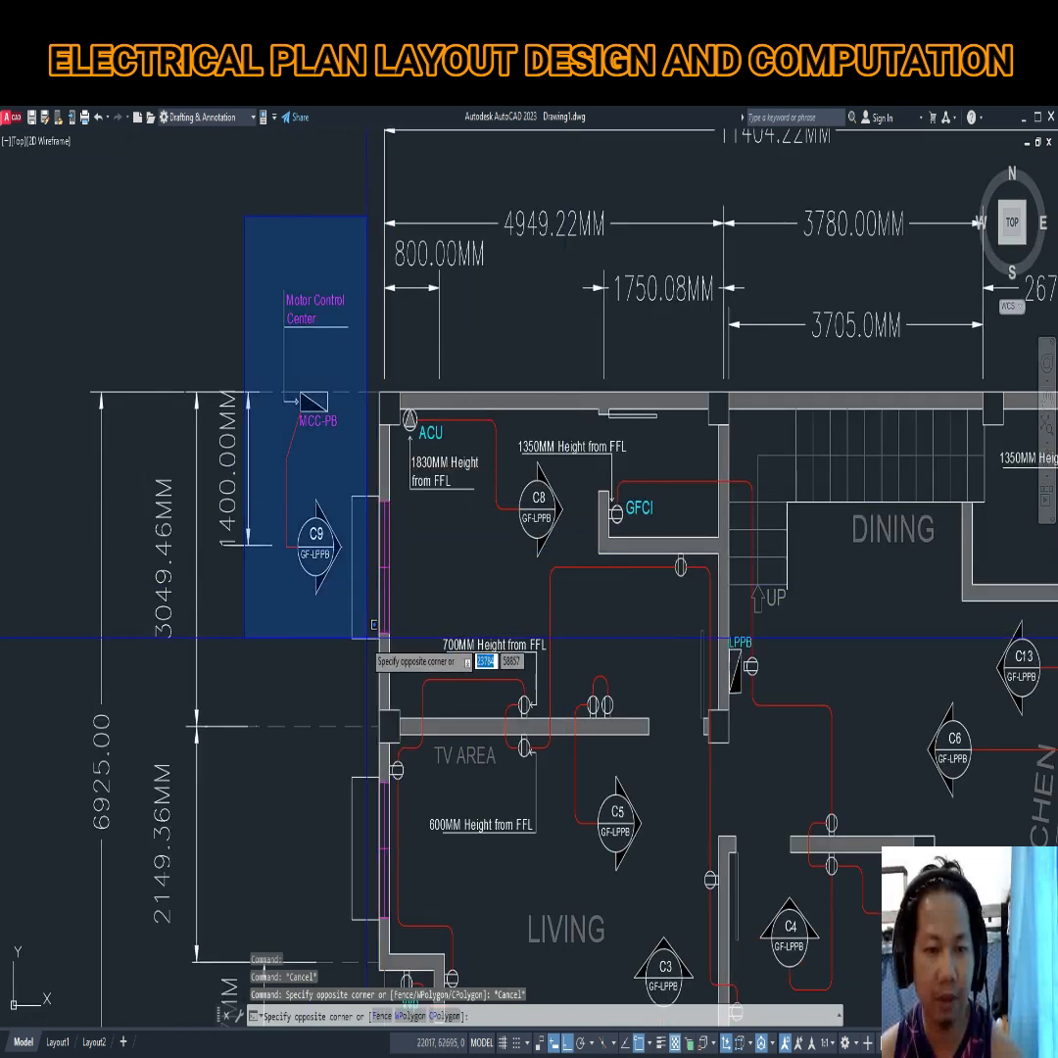
key(Escape)
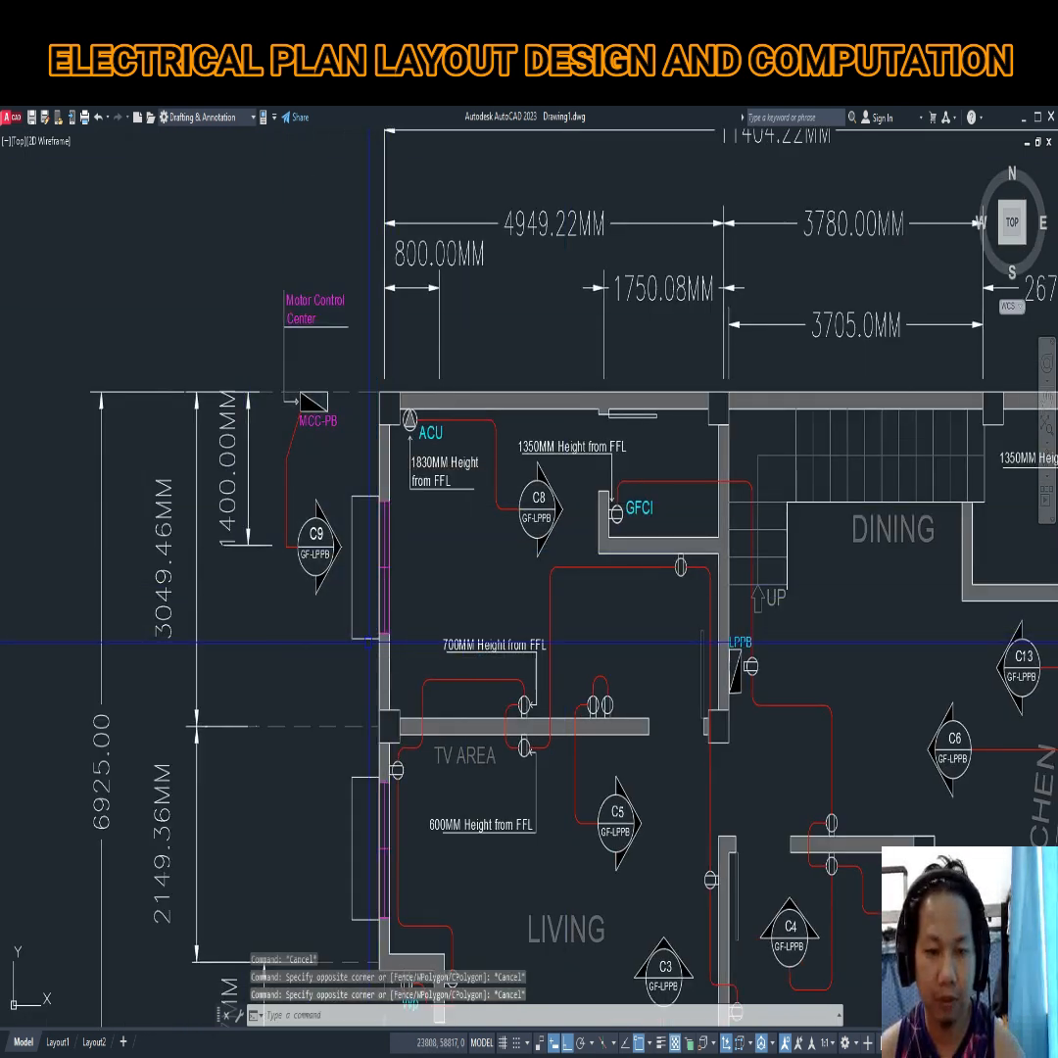
Examine the 2nd floor lighting layout with its switches and circuit C10 up close
scroll(405, 561, down, 5)
scroll(196, 284, up, 4)
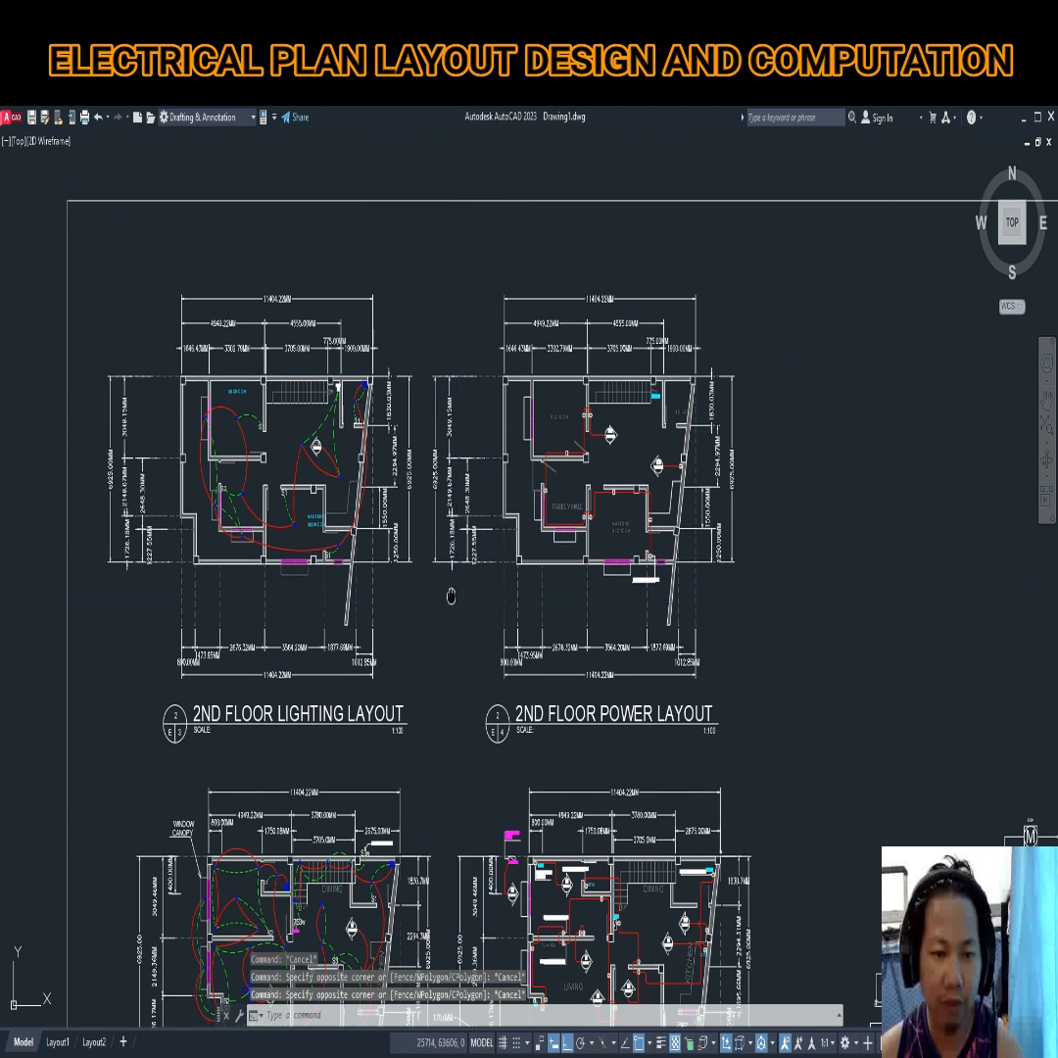
middle_drag(389, 592, 551, 827)
scroll(420, 618, up, 4)
scroll(552, 827, down, 4)
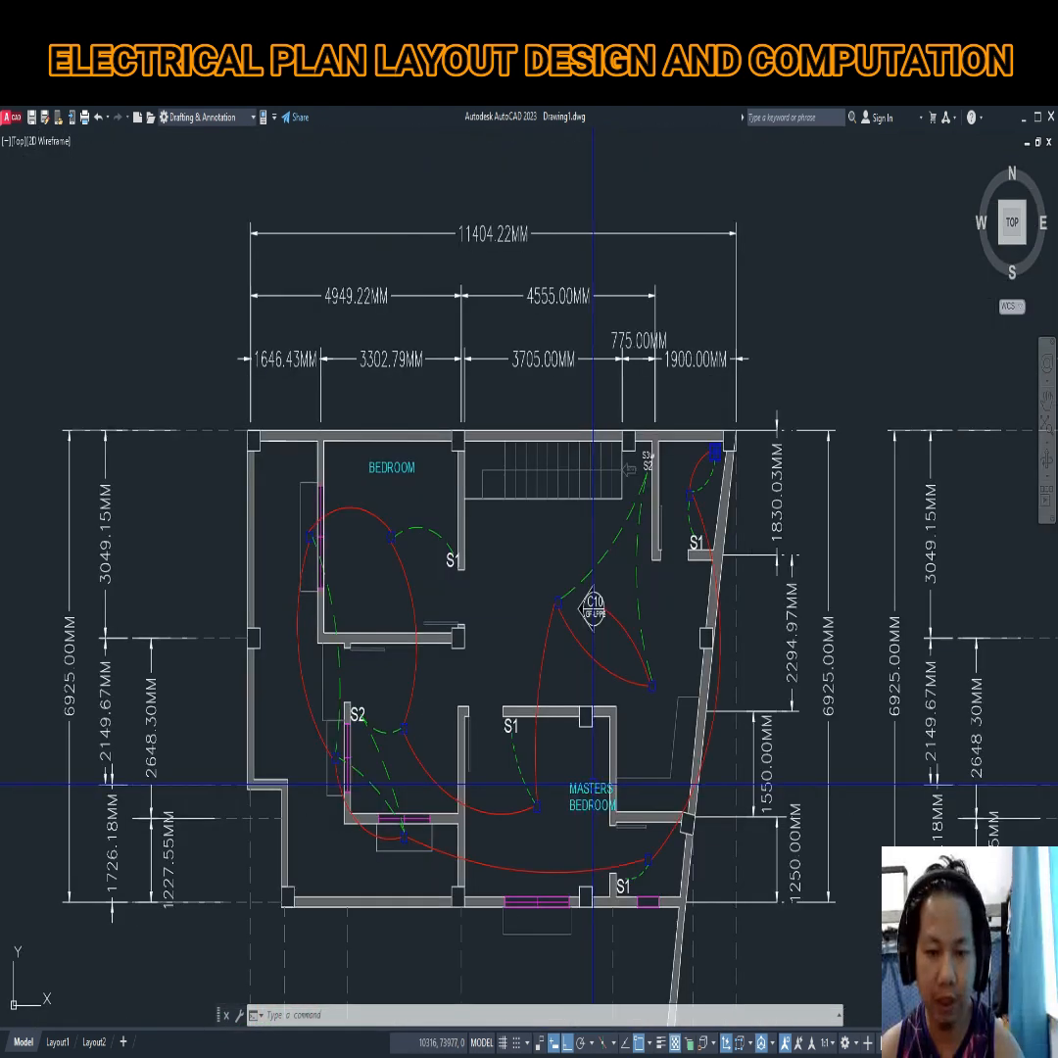
scroll(593, 784, up, 4)
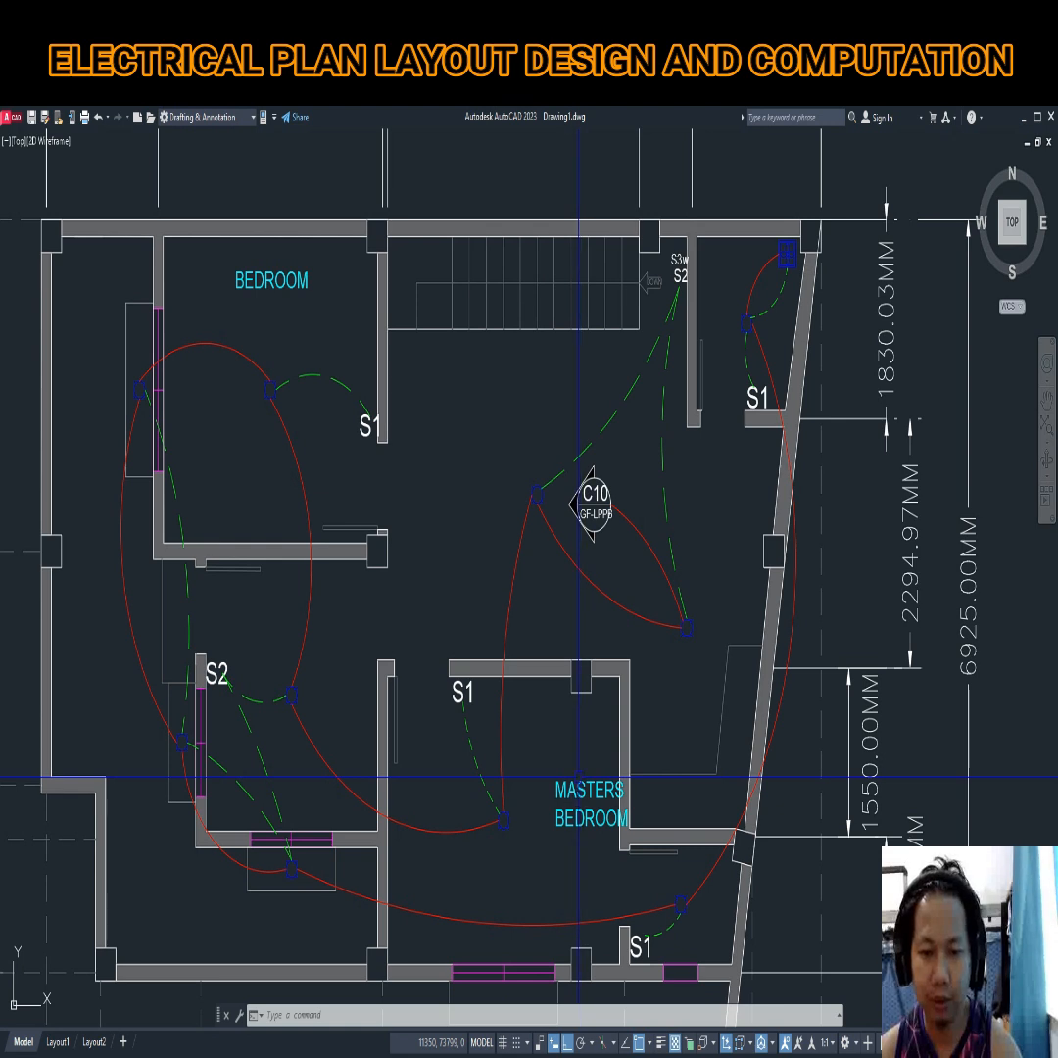
Examine the 2nd floor power layout up close, marking out the area around circuit C12
scroll(577, 777, down, 2)
scroll(778, 783, down, 4)
middle_drag(784, 784, 386, 655)
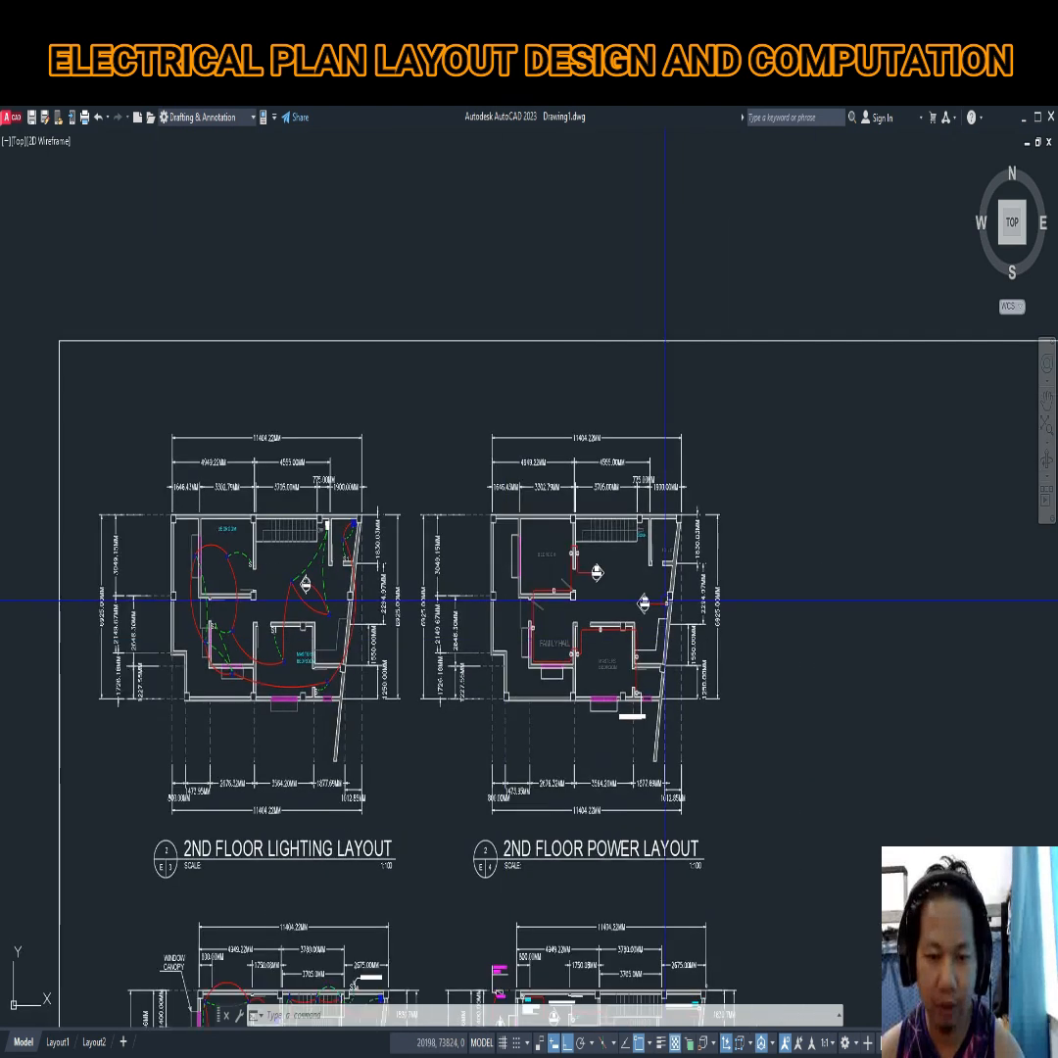
scroll(668, 599, up, 4)
scroll(627, 568, up, 3)
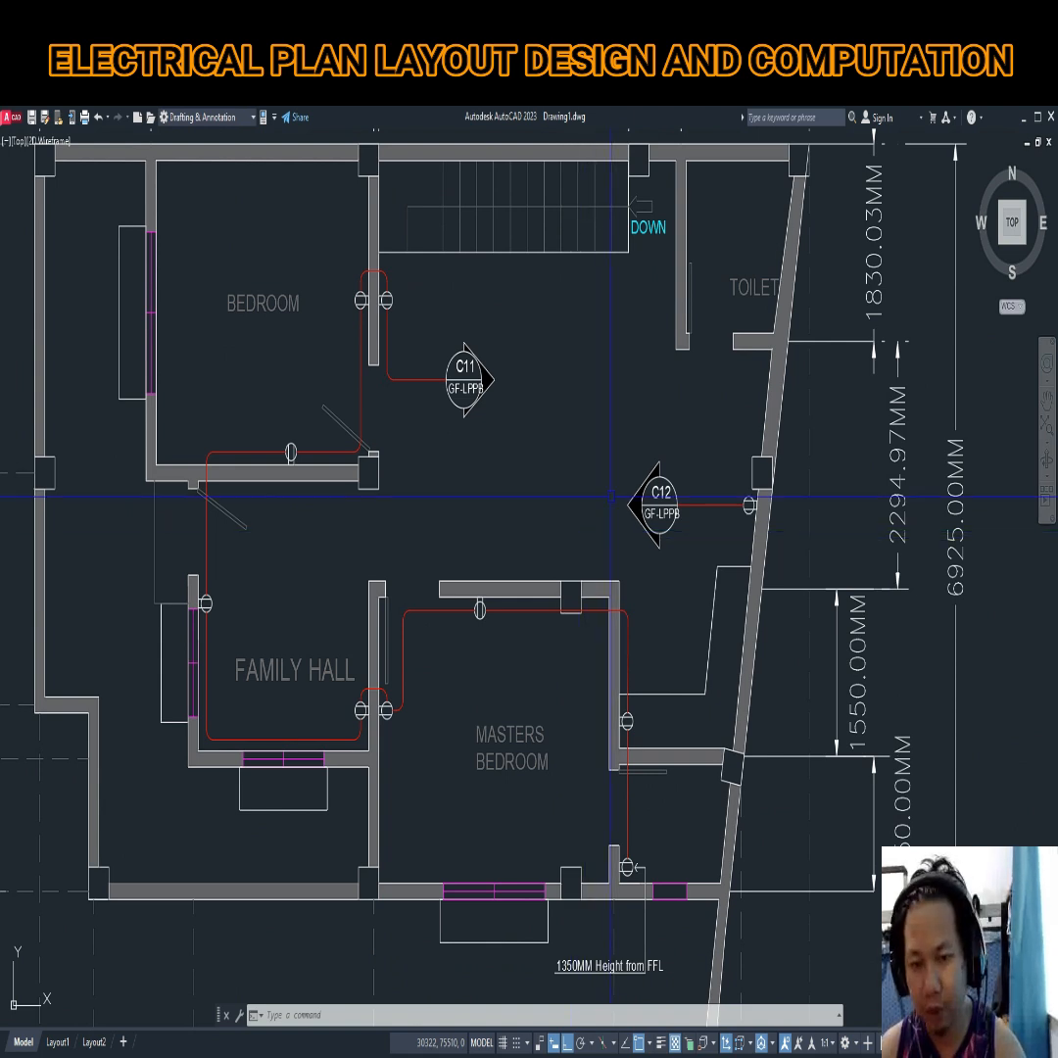
click(606, 412)
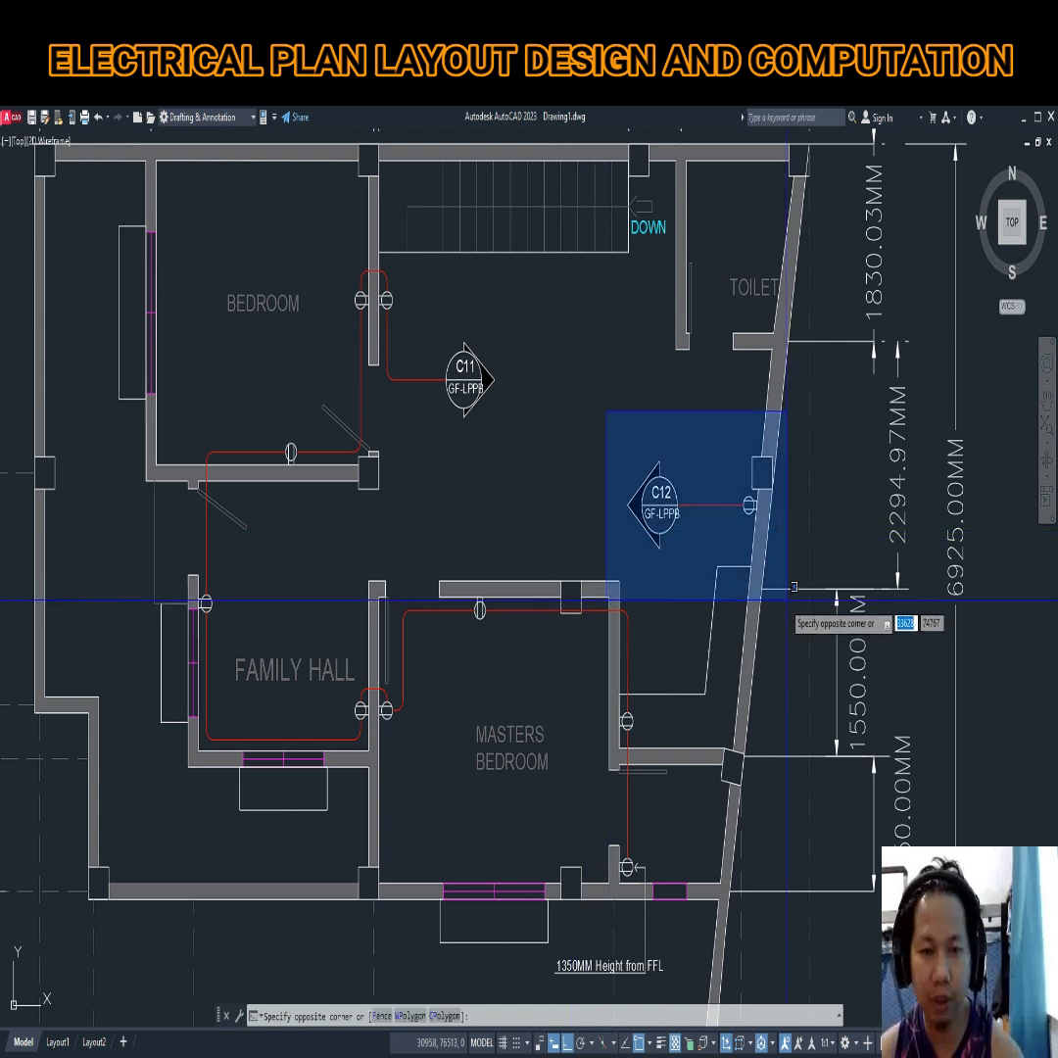
key(Escape)
key(Escape)
Examine the Schedule of Loads & Design Computation table, marking out its circuit number and load description columns
scroll(793, 588, down, 8)
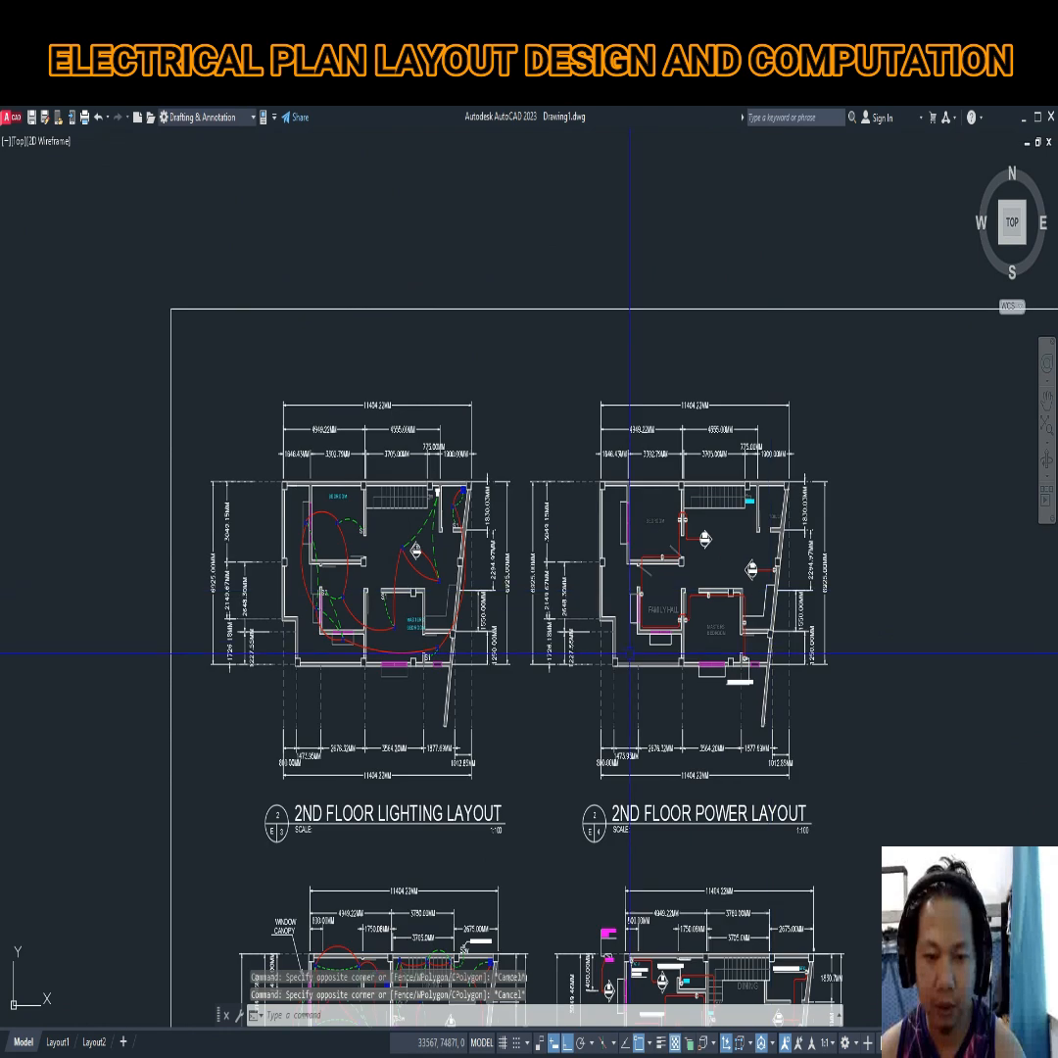
scroll(588, 685, up, 6)
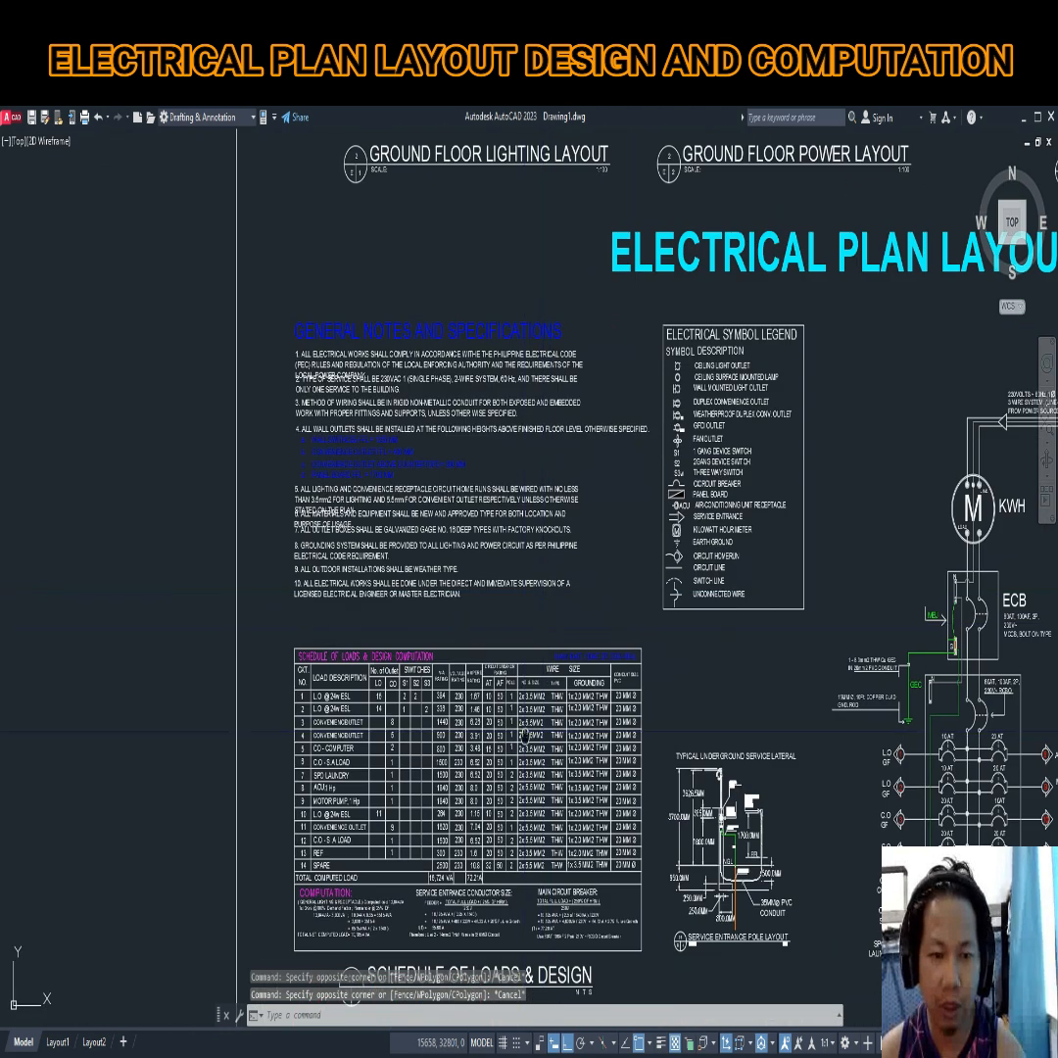
scroll(490, 588, down, 2)
scroll(432, 629, up, 3)
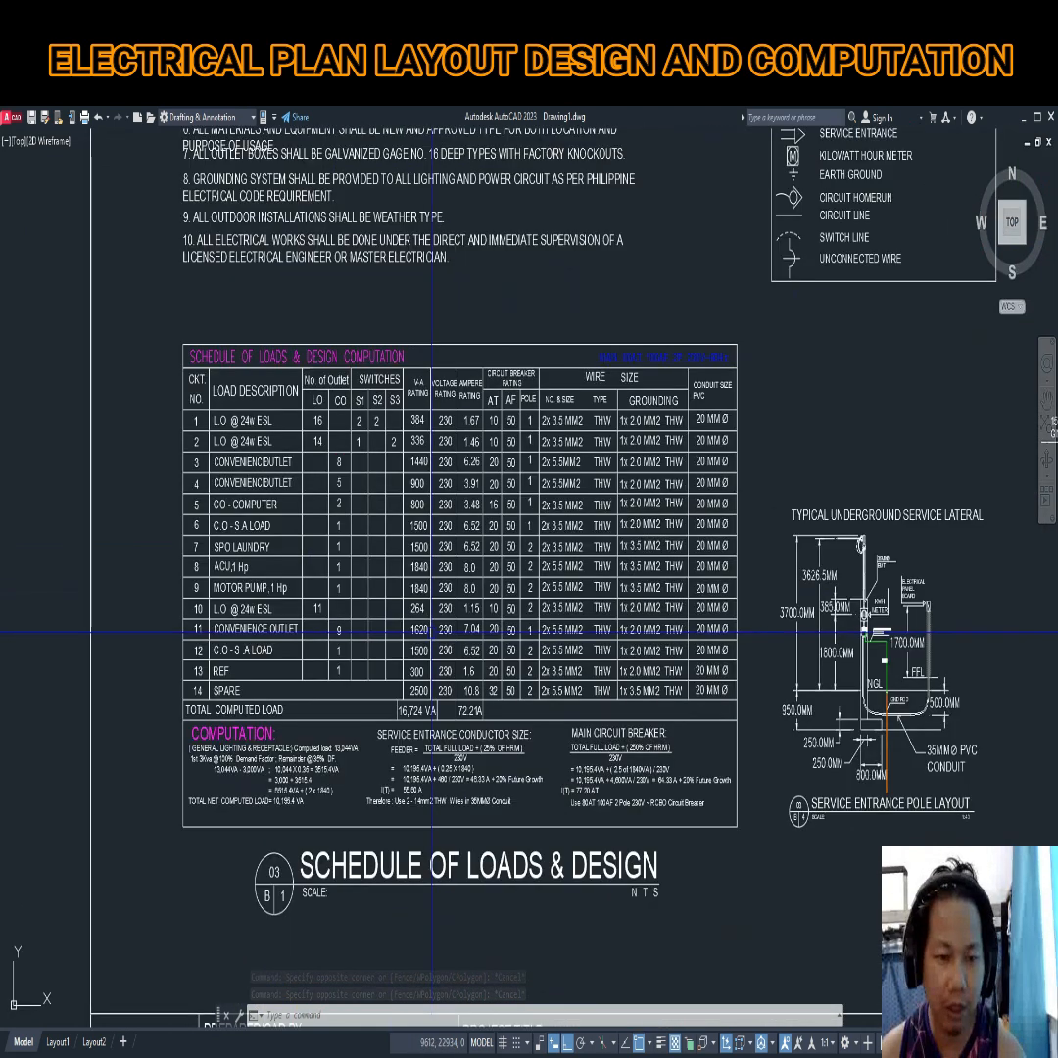
scroll(290, 675, up, 2)
middle_drag(367, 585, 321, 586)
middle_drag(276, 662, 307, 655)
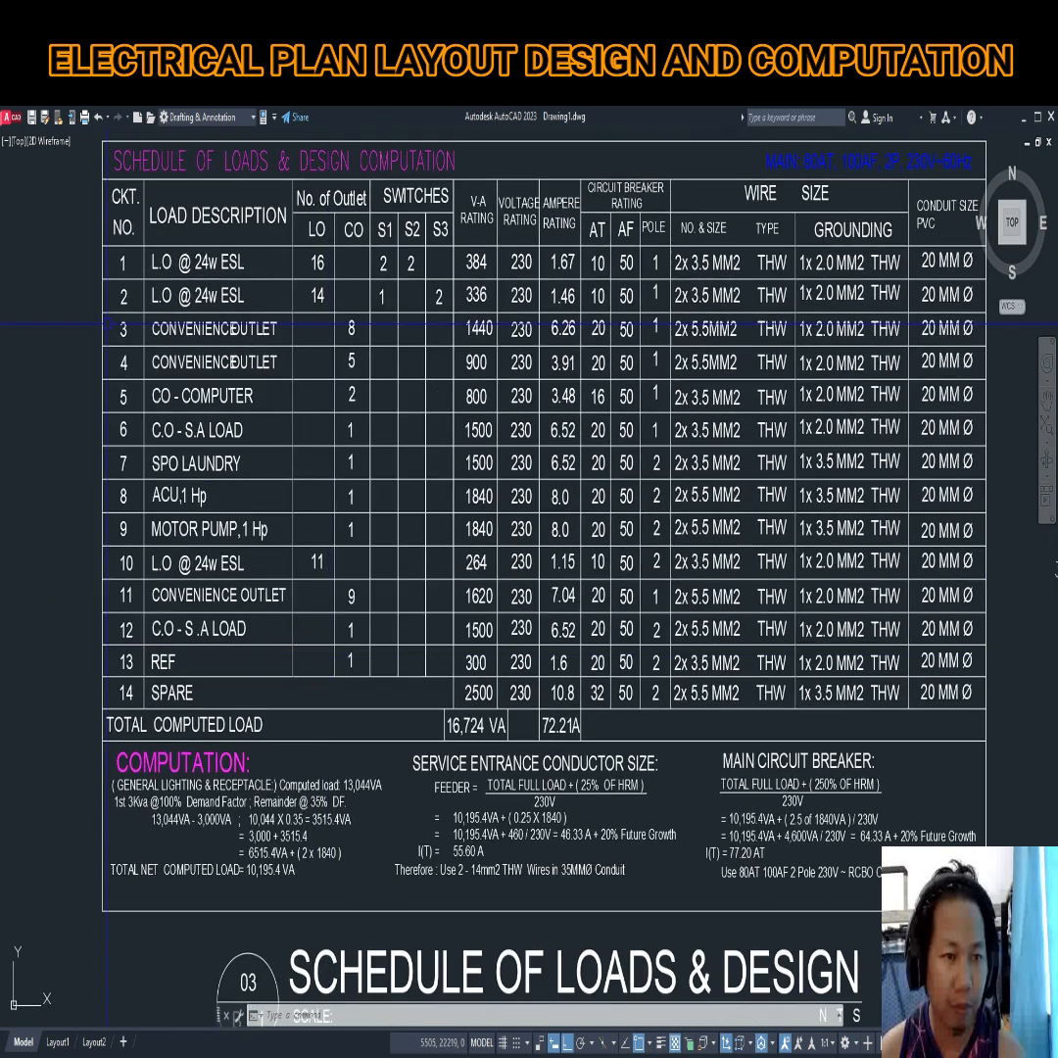
click(95, 139)
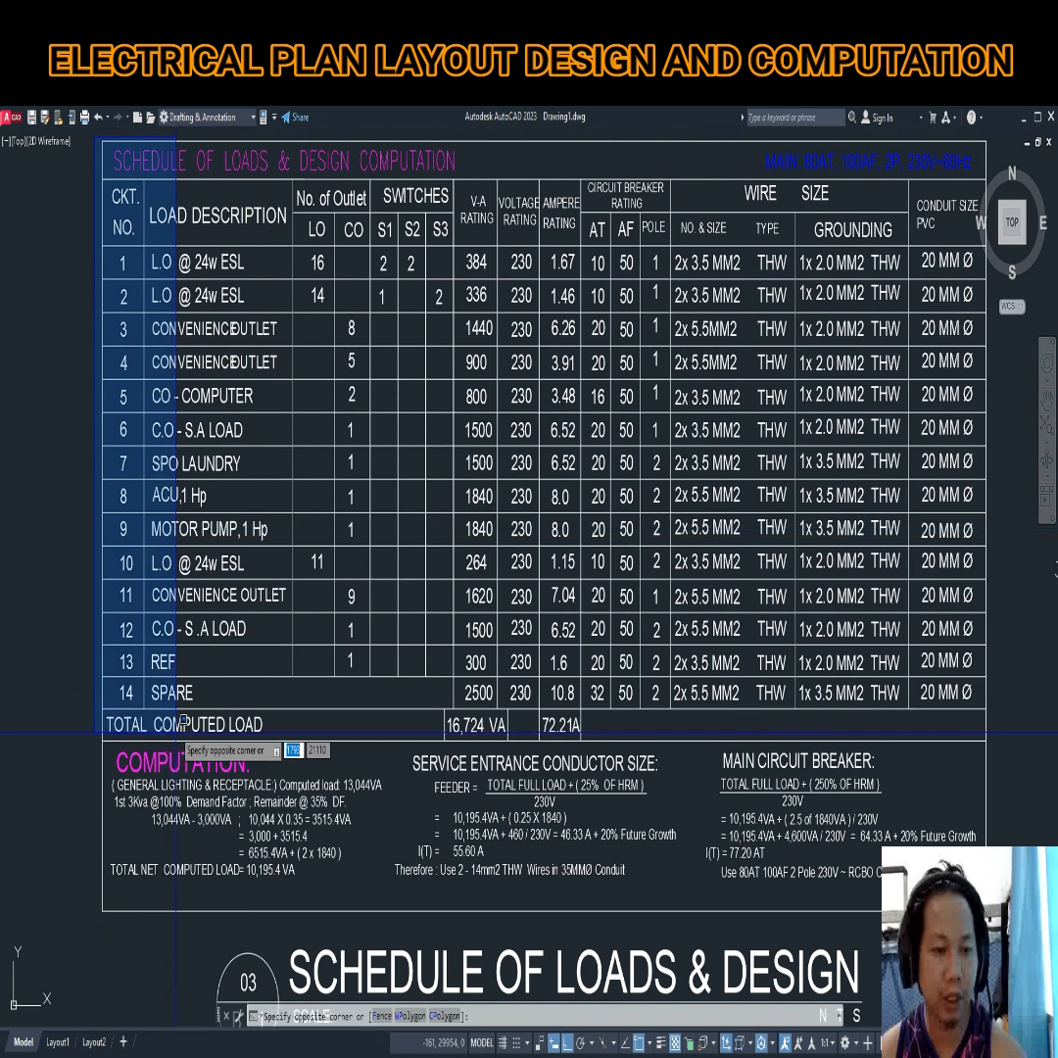
key(Escape)
key(Escape)
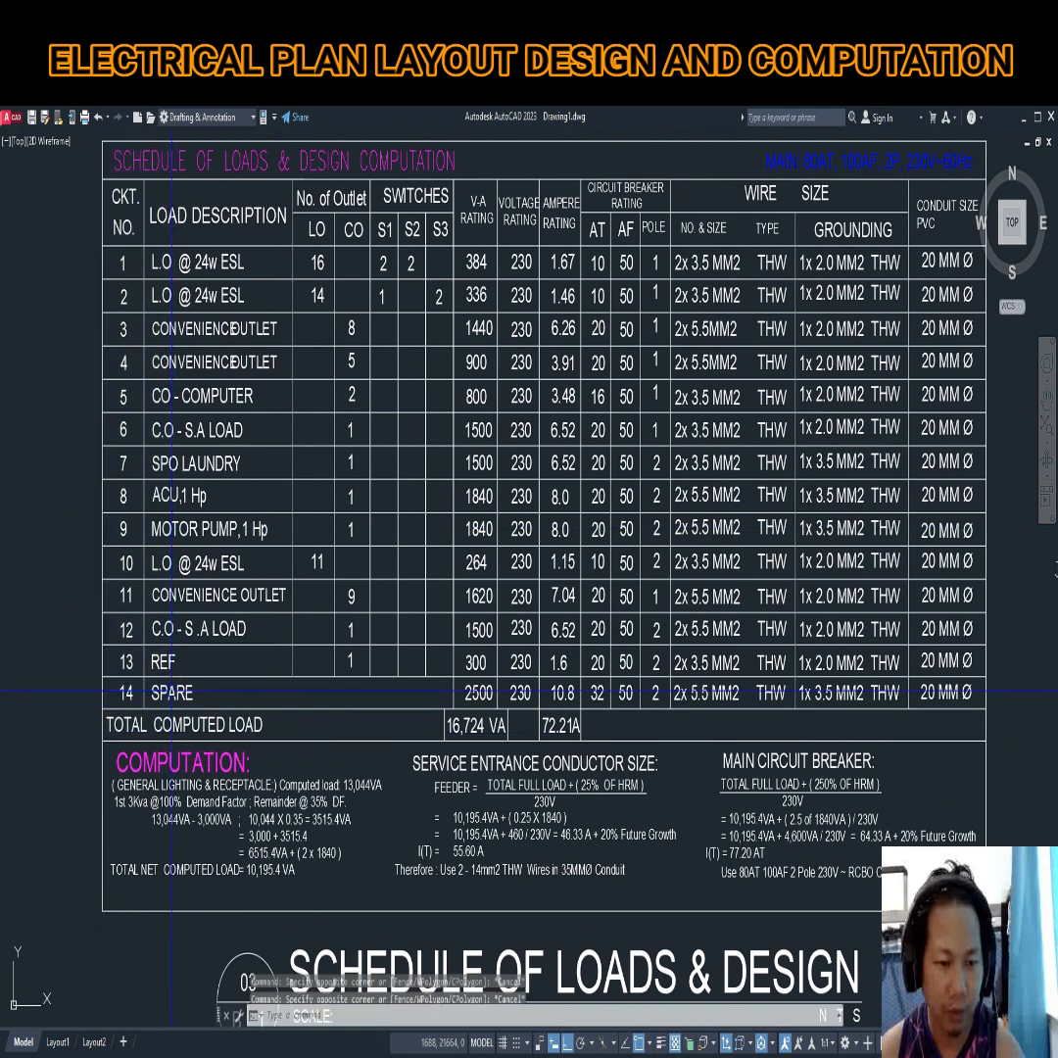
Examine the VA and ampere entries in the Total Computed Load row of the load schedule
middle_drag(238, 821, 255, 713)
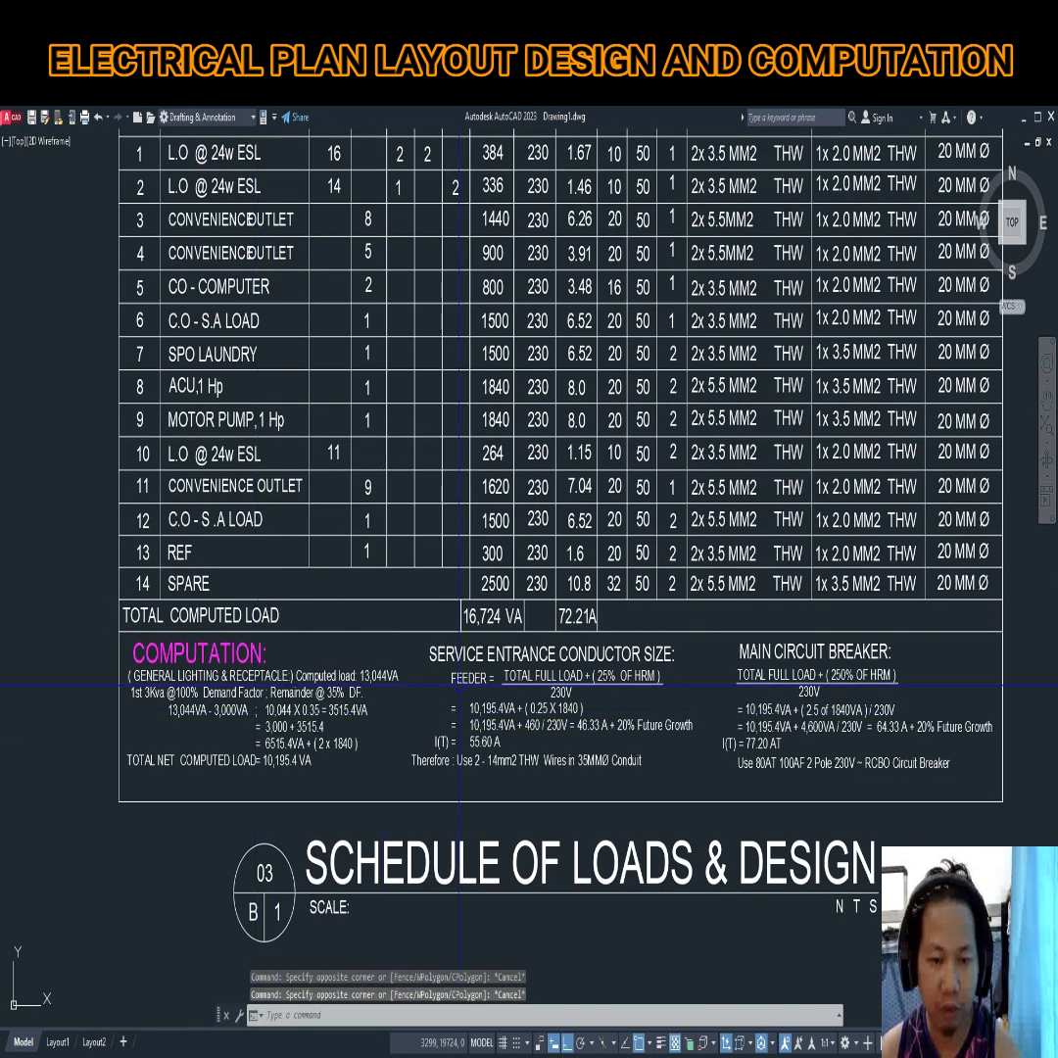
scroll(461, 686, up, 2)
click(421, 529)
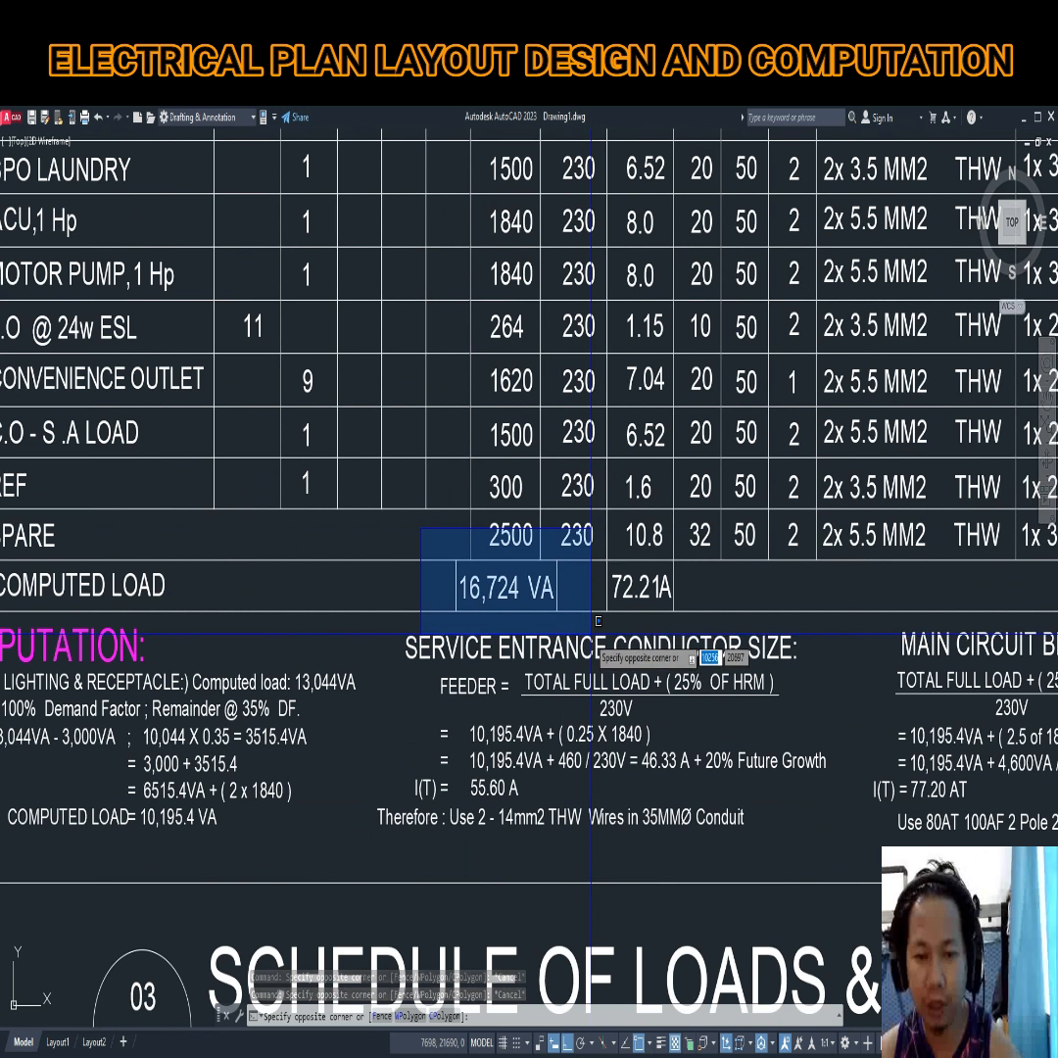
key(Escape)
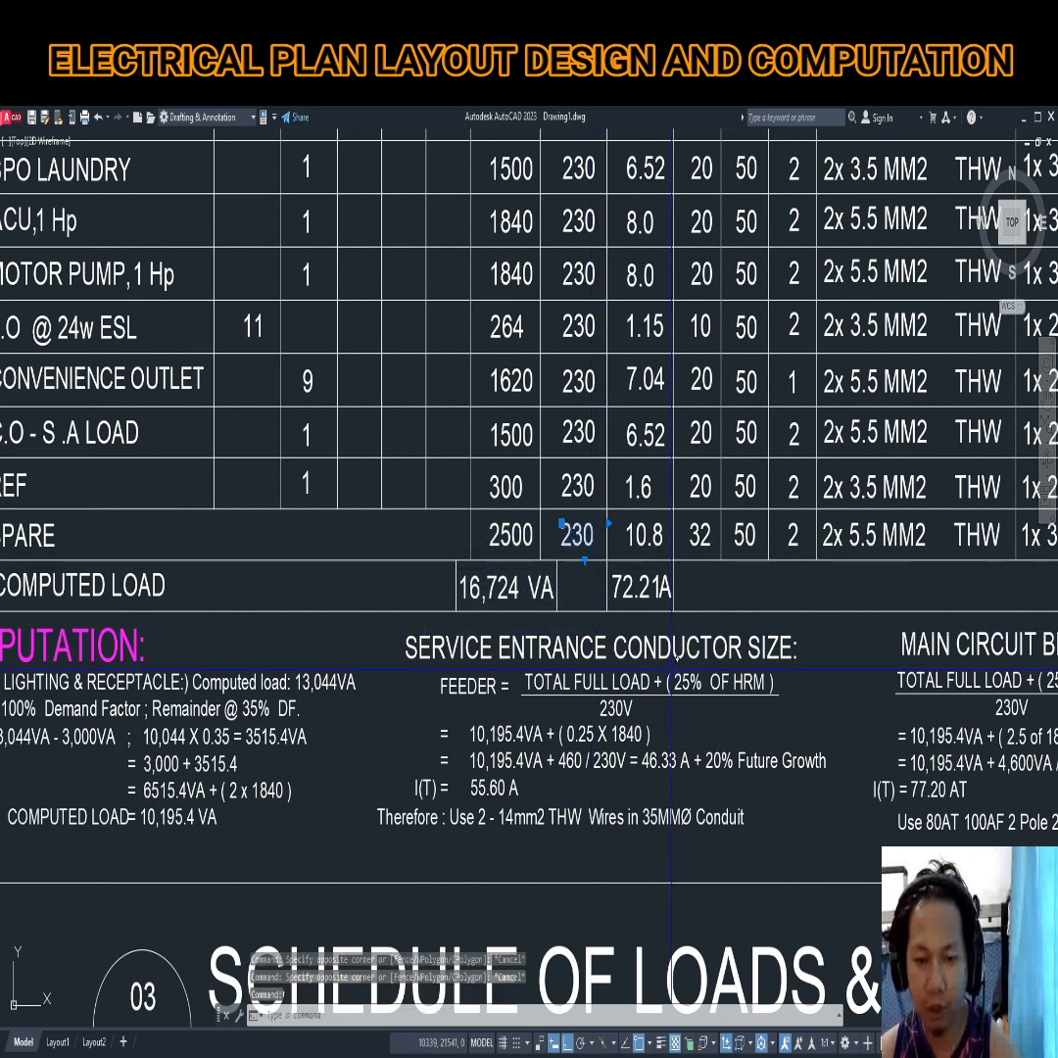
key(Escape)
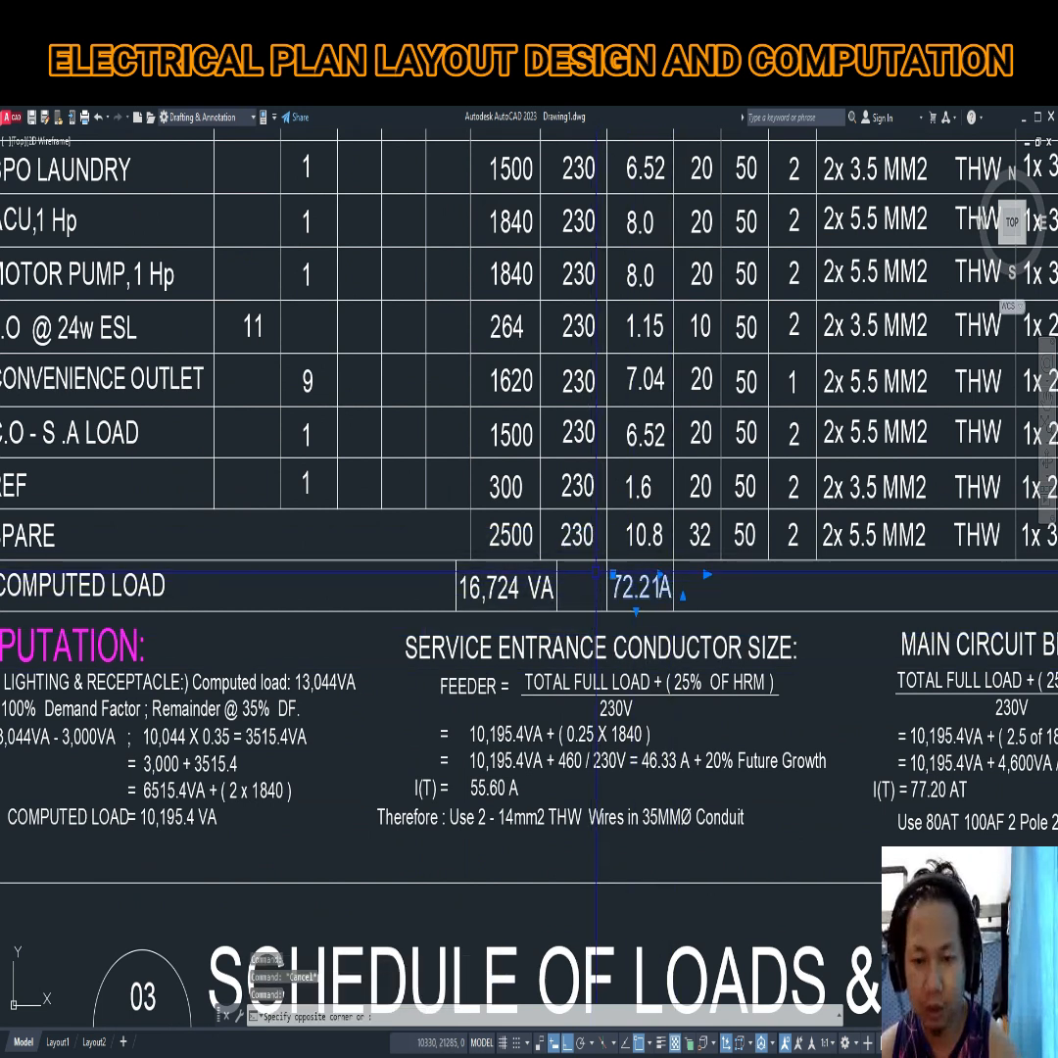
click(600, 581)
key(Escape)
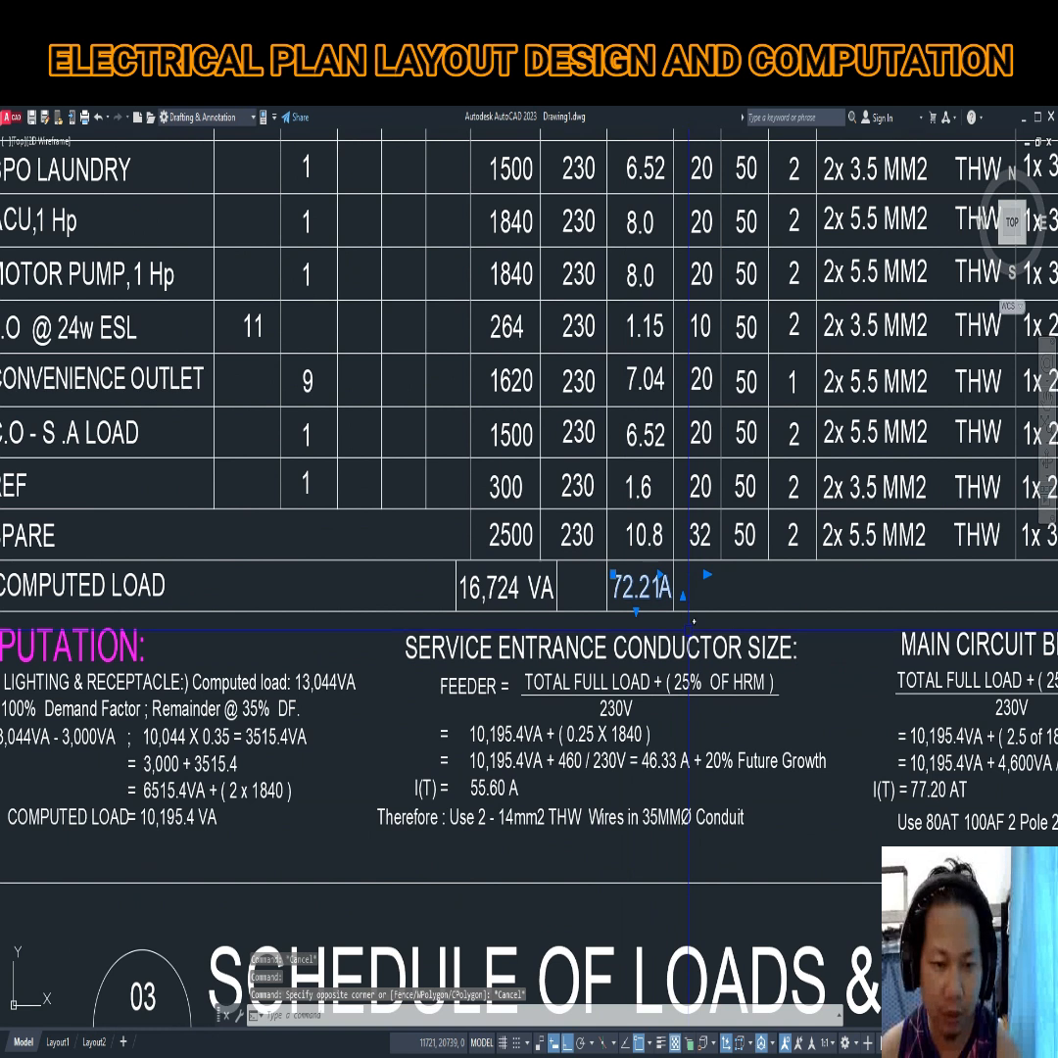
key(Escape)
scroll(693, 620, down, 2)
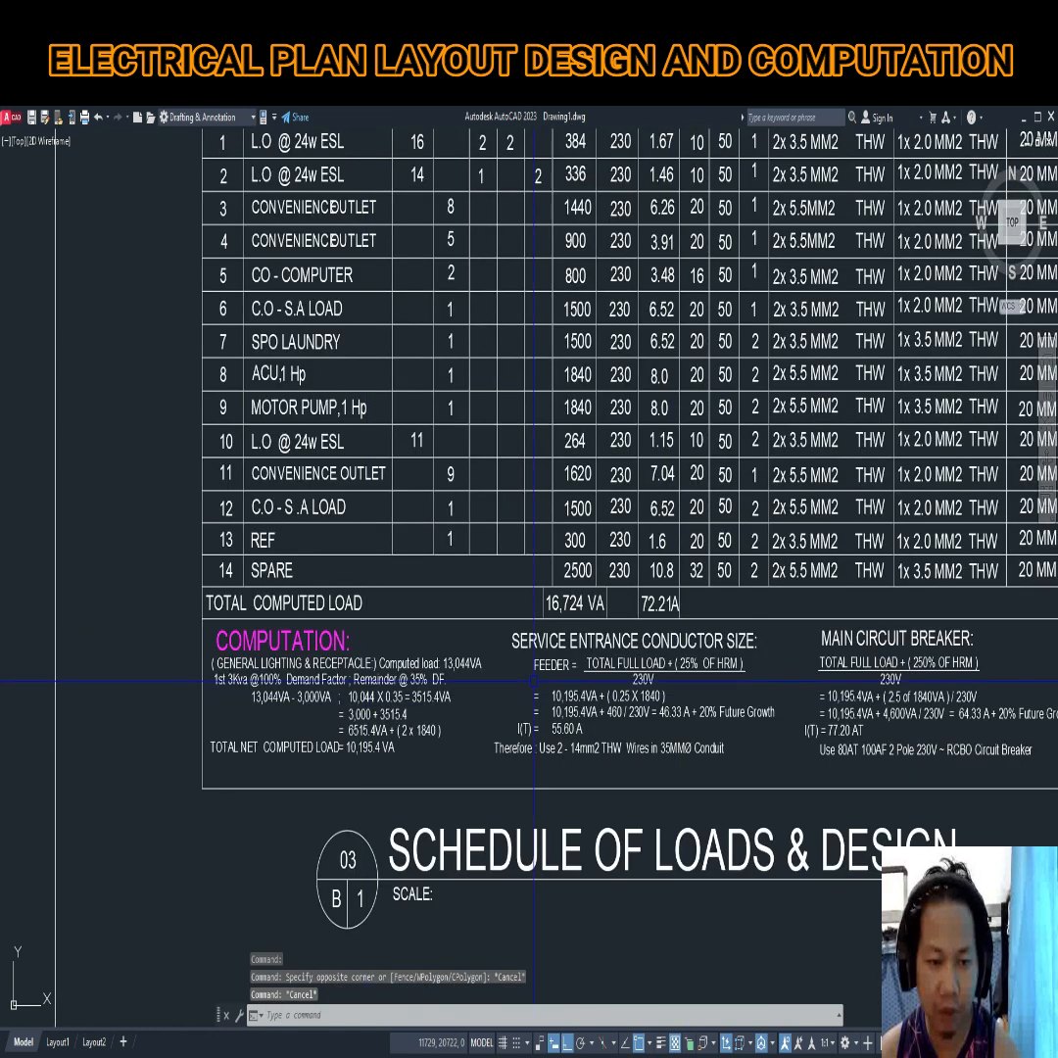
Examine the Service Entrance Conductor Size computation below the load schedule, marking out its whole block
middle_drag(534, 681, 352, 678)
scroll(385, 676, up, 2)
click(257, 551)
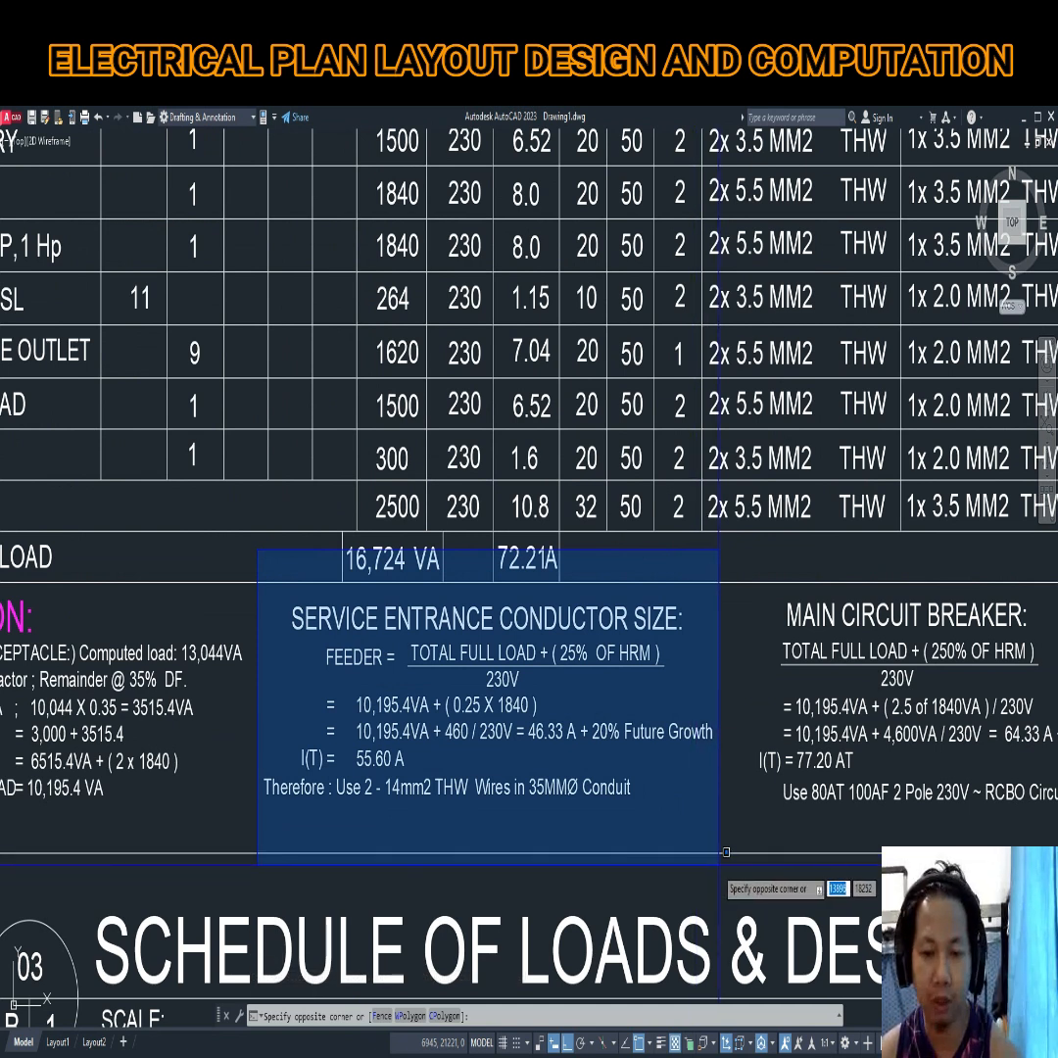
key(Escape)
Examine the Main Circuit Breaker computation, marking out its block and highlighting the line that specifies the RCBO circuit breaker
middle_drag(717, 808, 414, 843)
click(440, 588)
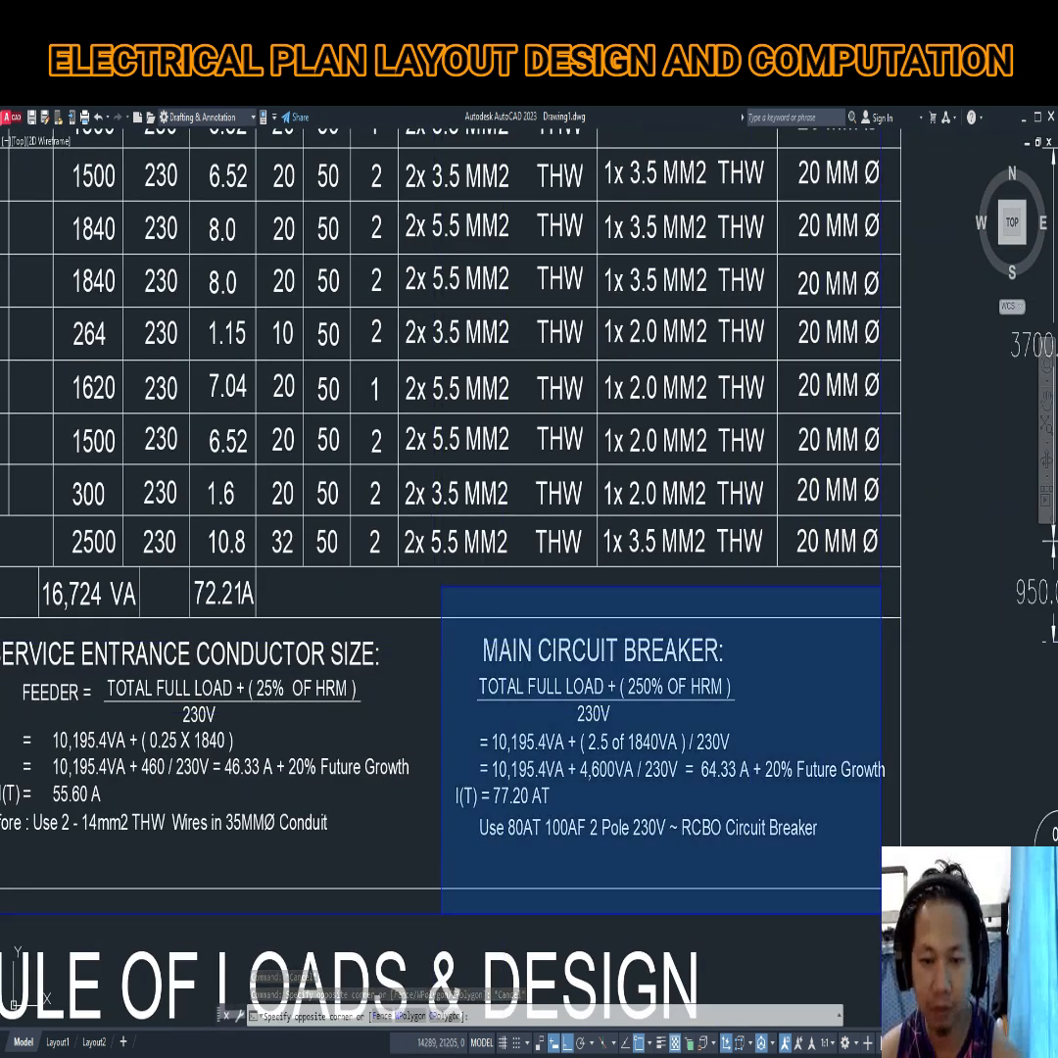
key(Escape)
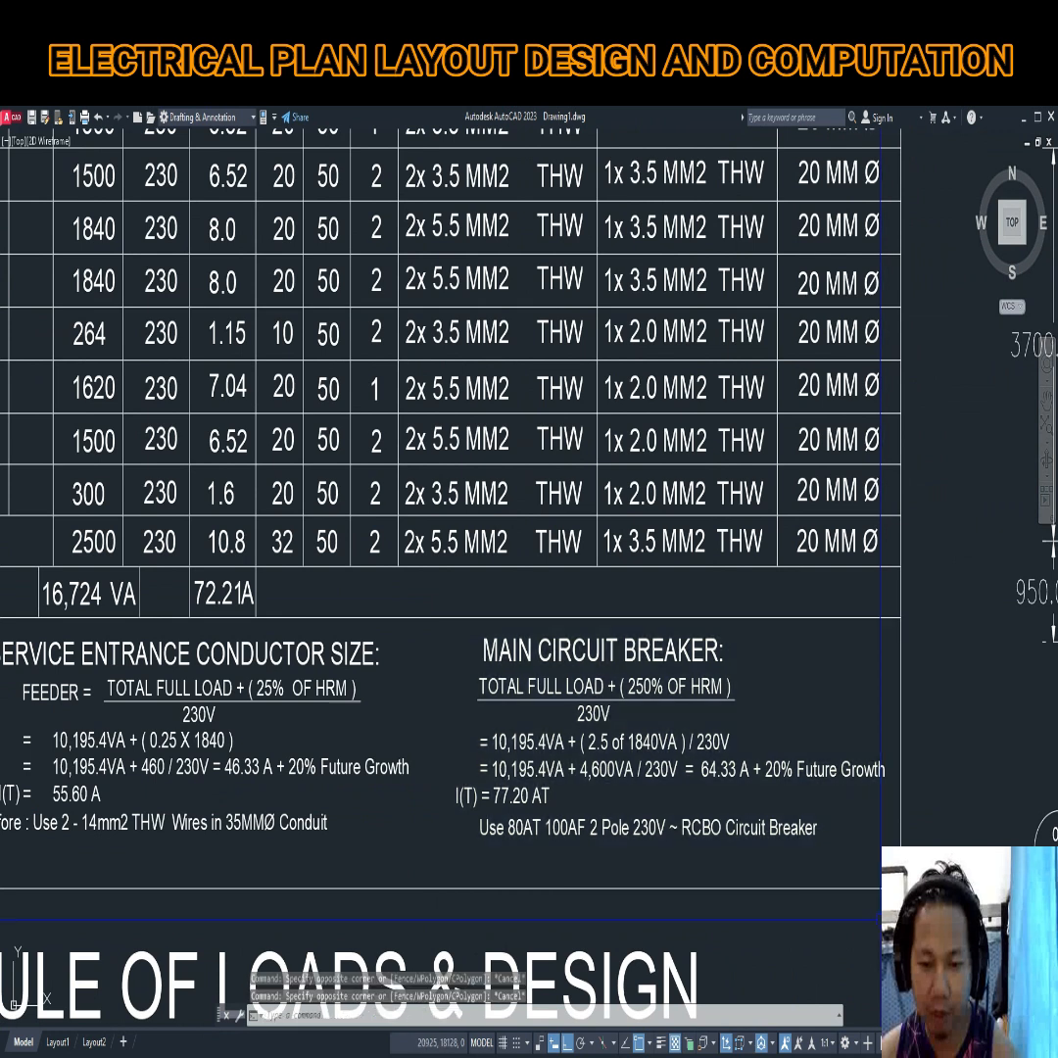
scroll(738, 870, up, 4)
click(665, 759)
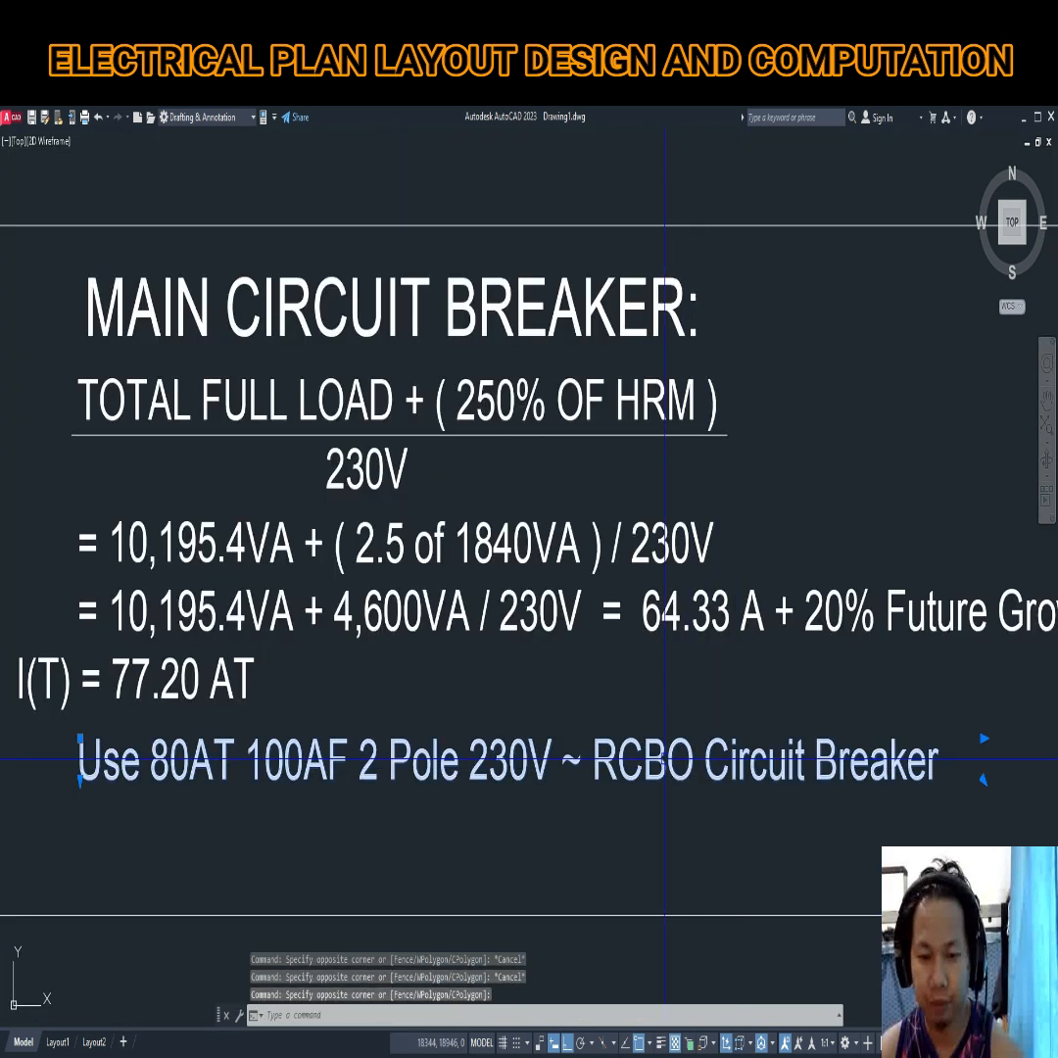
scroll(695, 774, down, 4)
key(Escape)
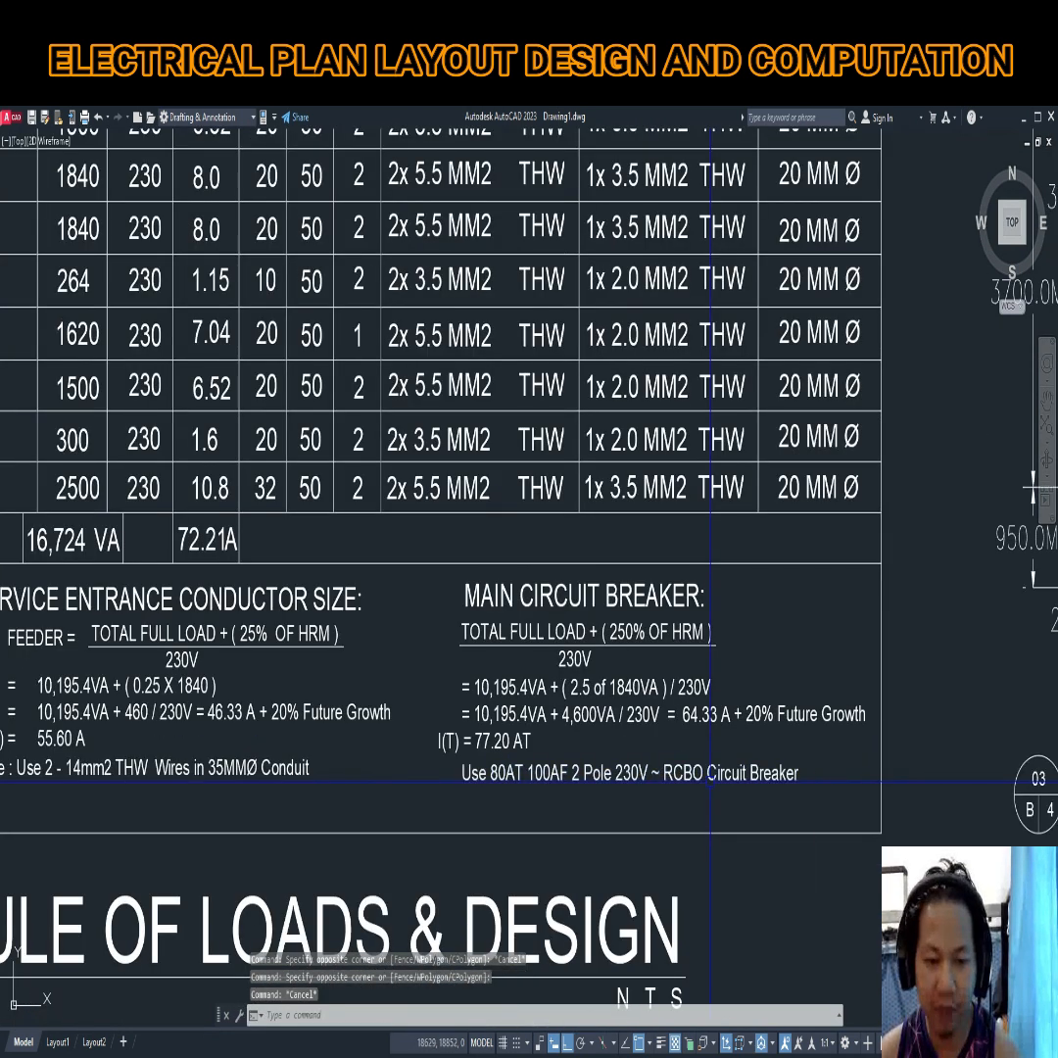
Examine the General Notes and Specifications text above the schedule of loads up close
scroll(683, 789, down, 4)
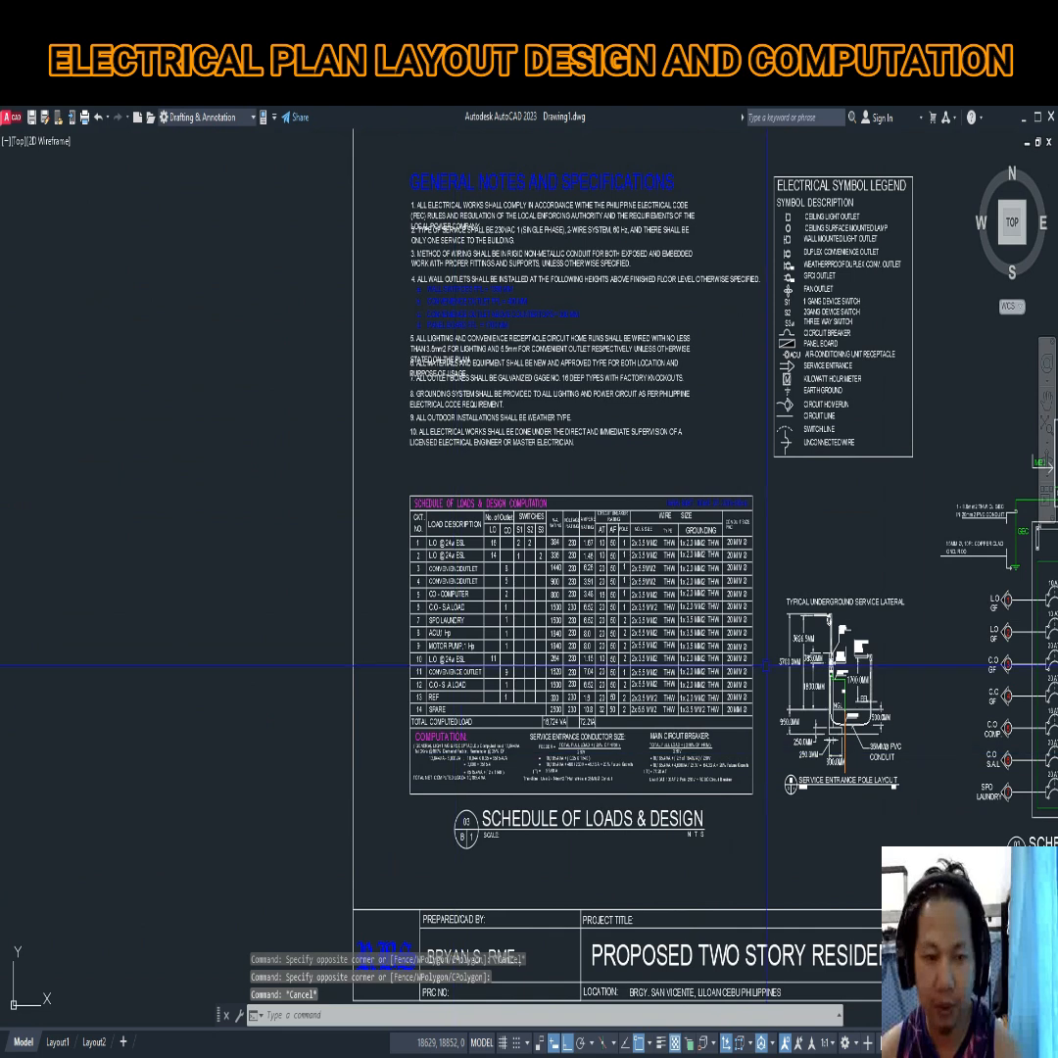
mouse_move(825, 562)
middle_down()
mouse_move(639, 747)
mouse_move(582, 778)
middle_up()
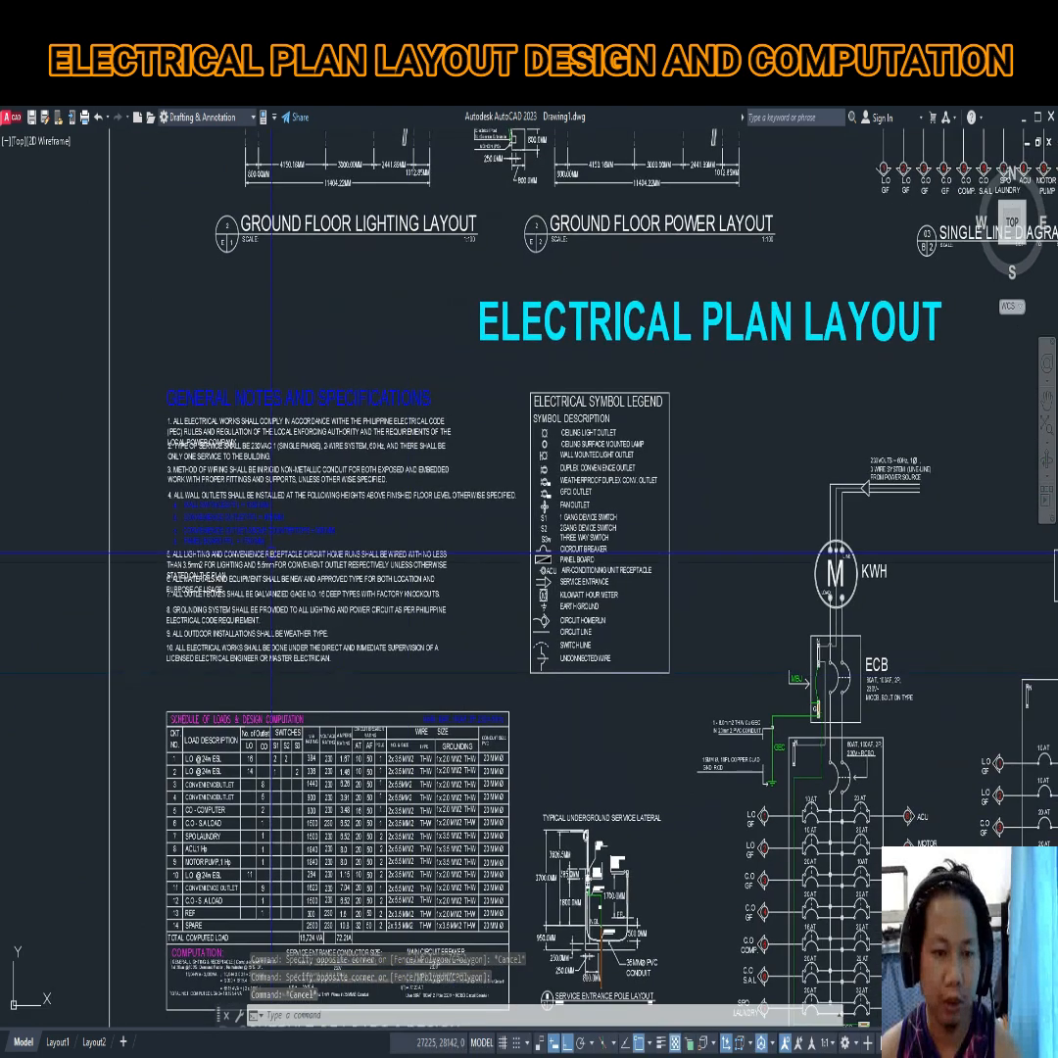
scroll(157, 470, up, 5)
middle_drag(446, 722, 397, 663)
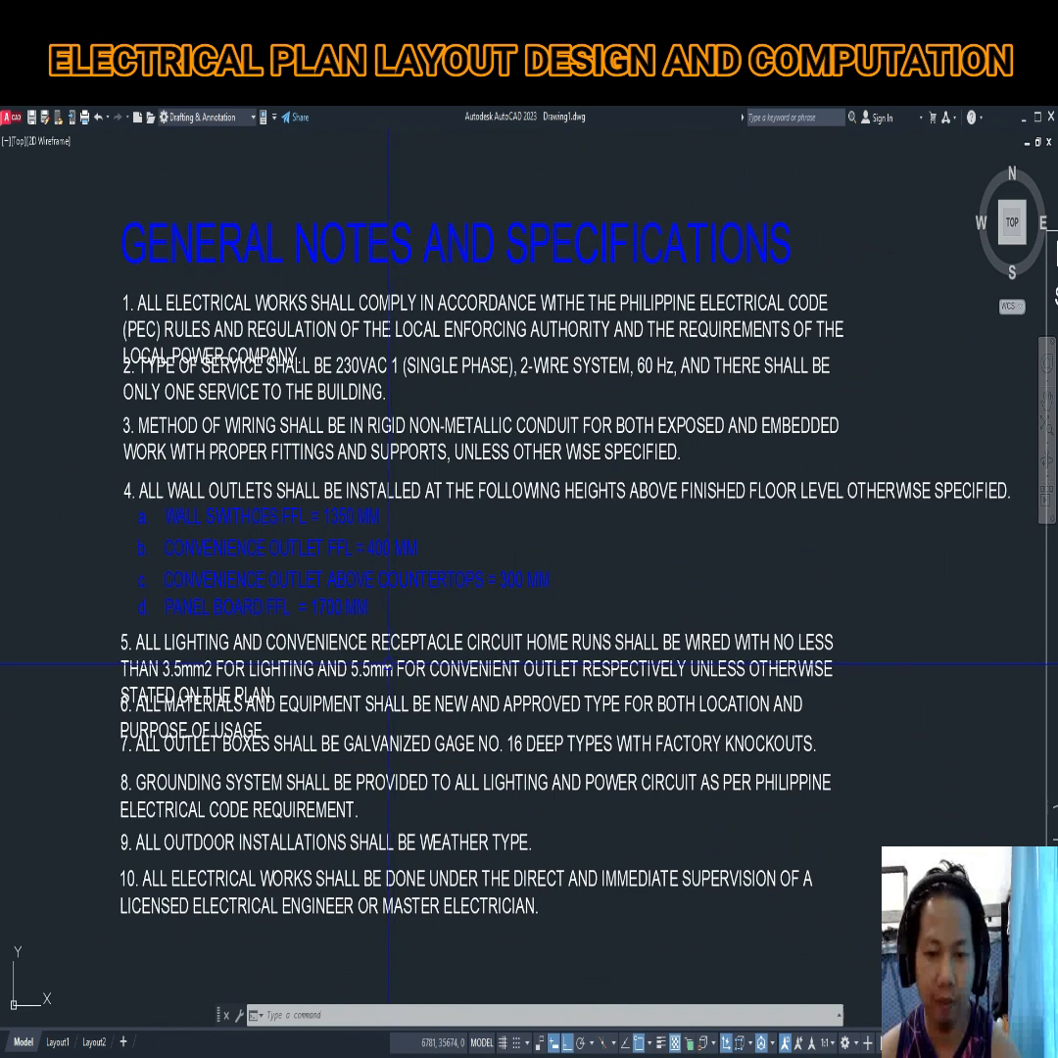
Examine the Electrical Symbol Legend with its symbols and descriptions up close
scroll(395, 663, down, 4)
middle_drag(589, 674, 424, 637)
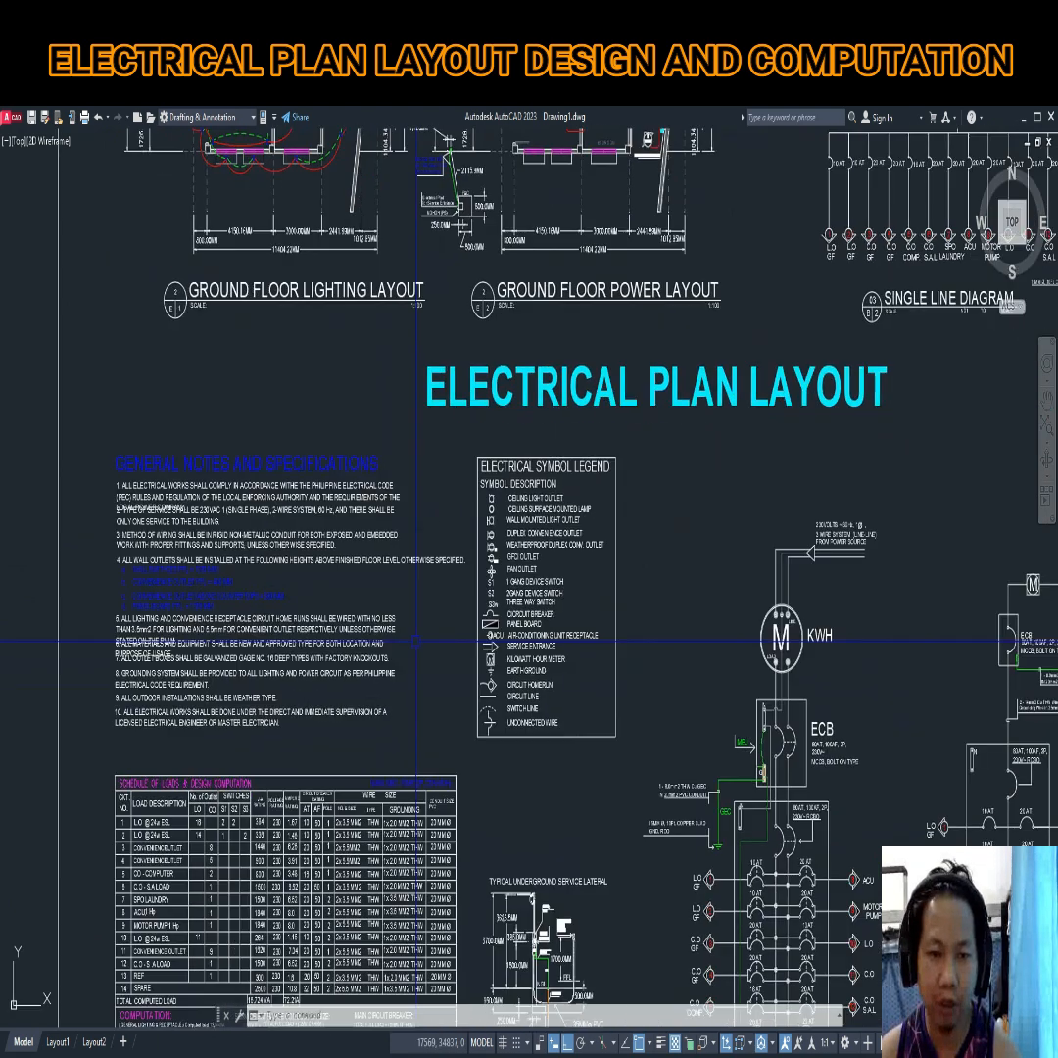
scroll(497, 657, up, 2)
middle_drag(621, 660, 586, 659)
scroll(586, 659, up, 2)
scroll(586, 659, down, 2)
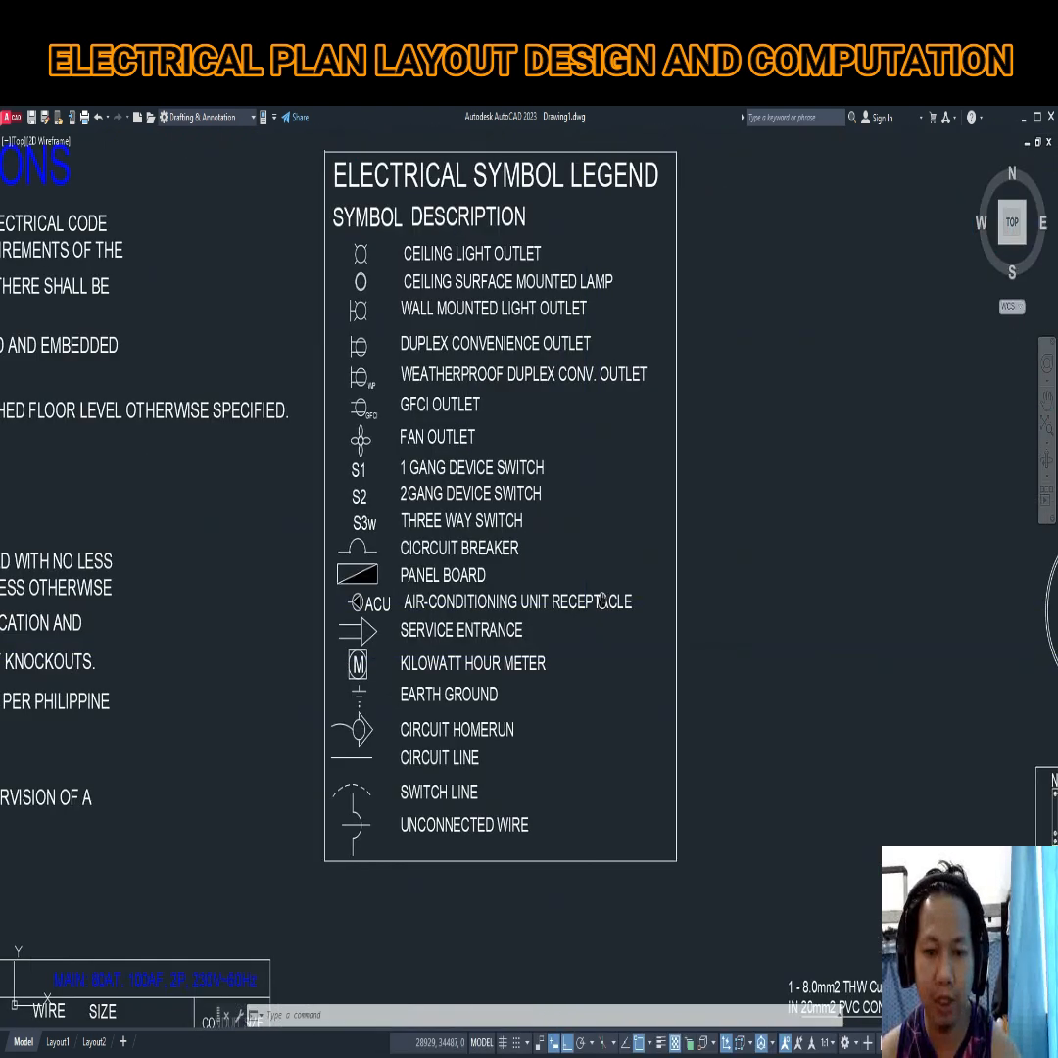
Examine the schematic diagram's branch circuits 1 to 14, marking out the whole group and the spare circuit
scroll(661, 703, down, 3)
scroll(662, 702, down, 5)
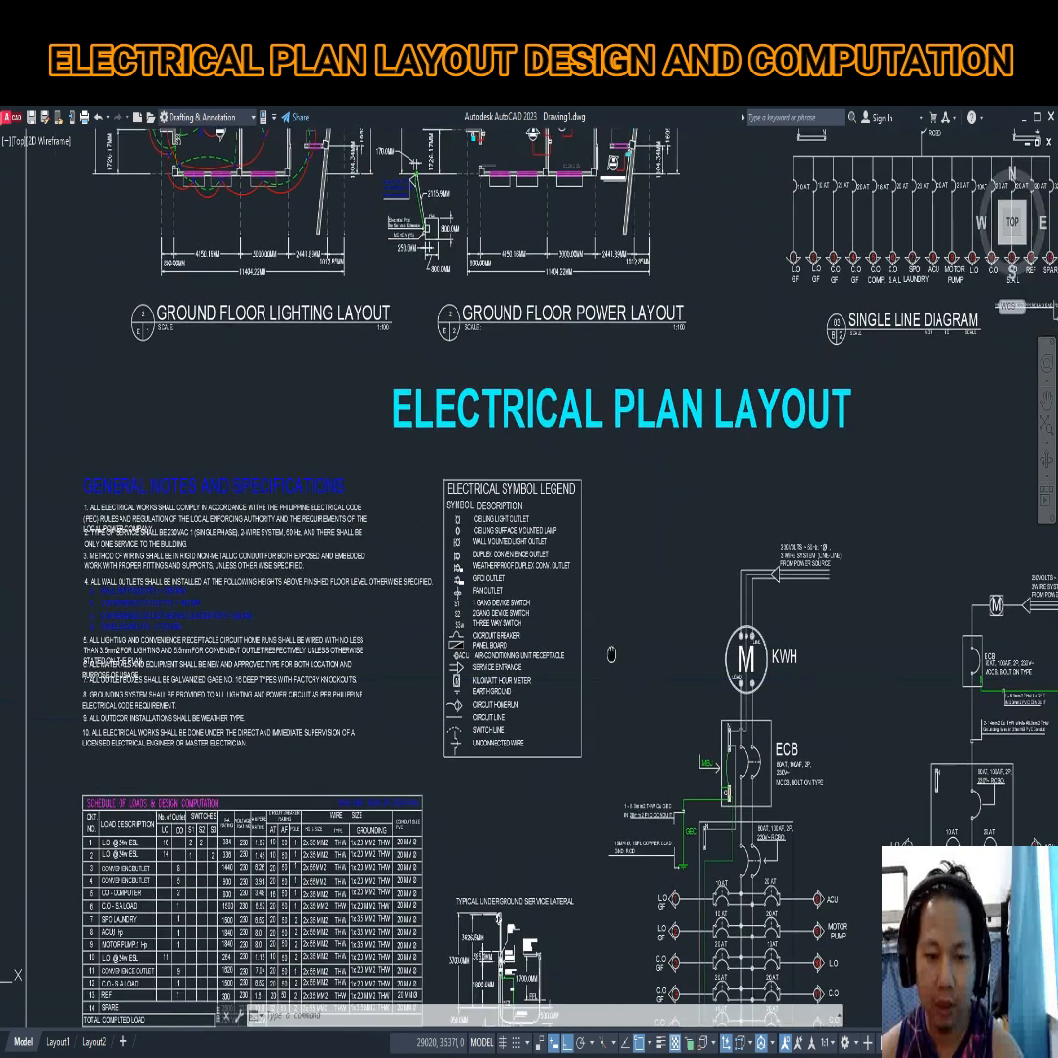
middle_drag(498, 826, 469, 690)
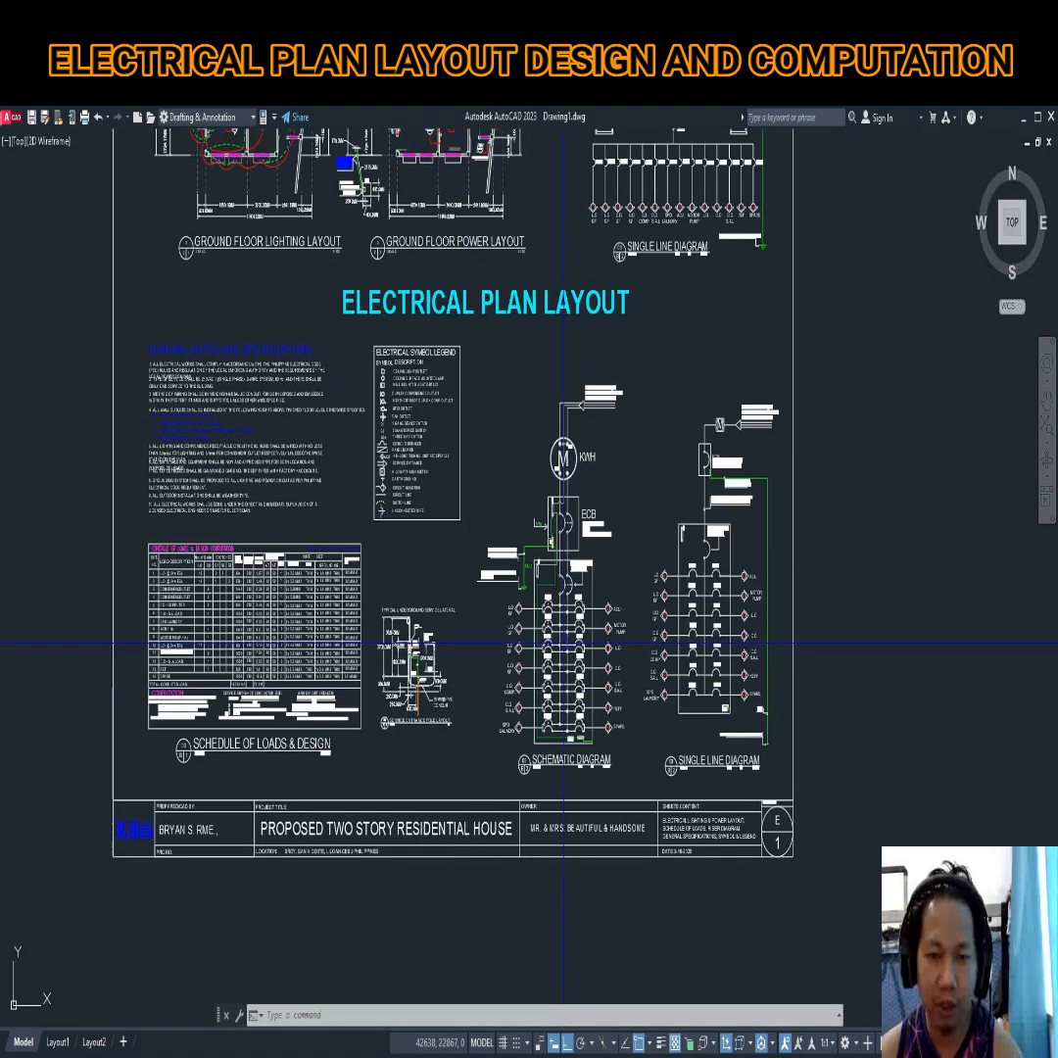
scroll(601, 609, up, 4)
scroll(557, 617, down, 3)
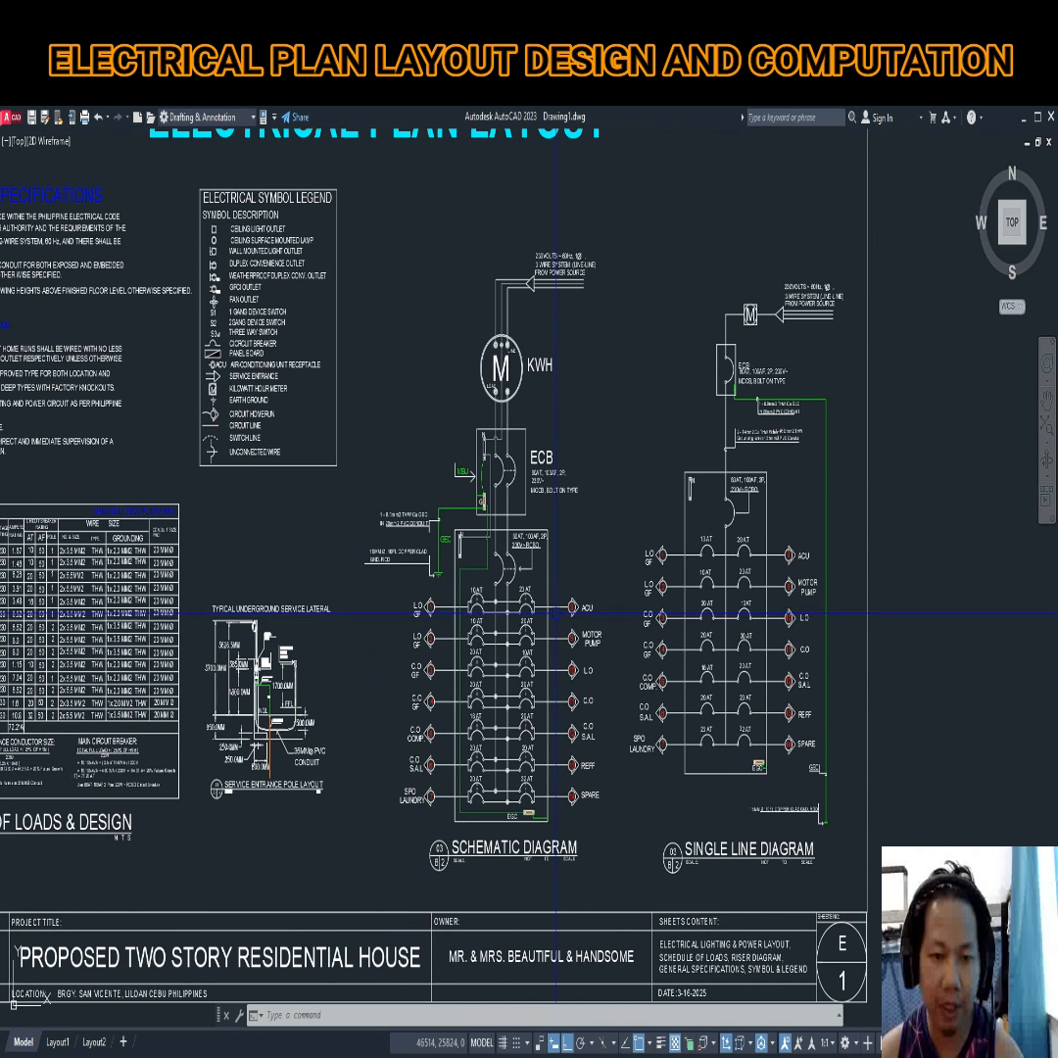
scroll(557, 617, up, 2)
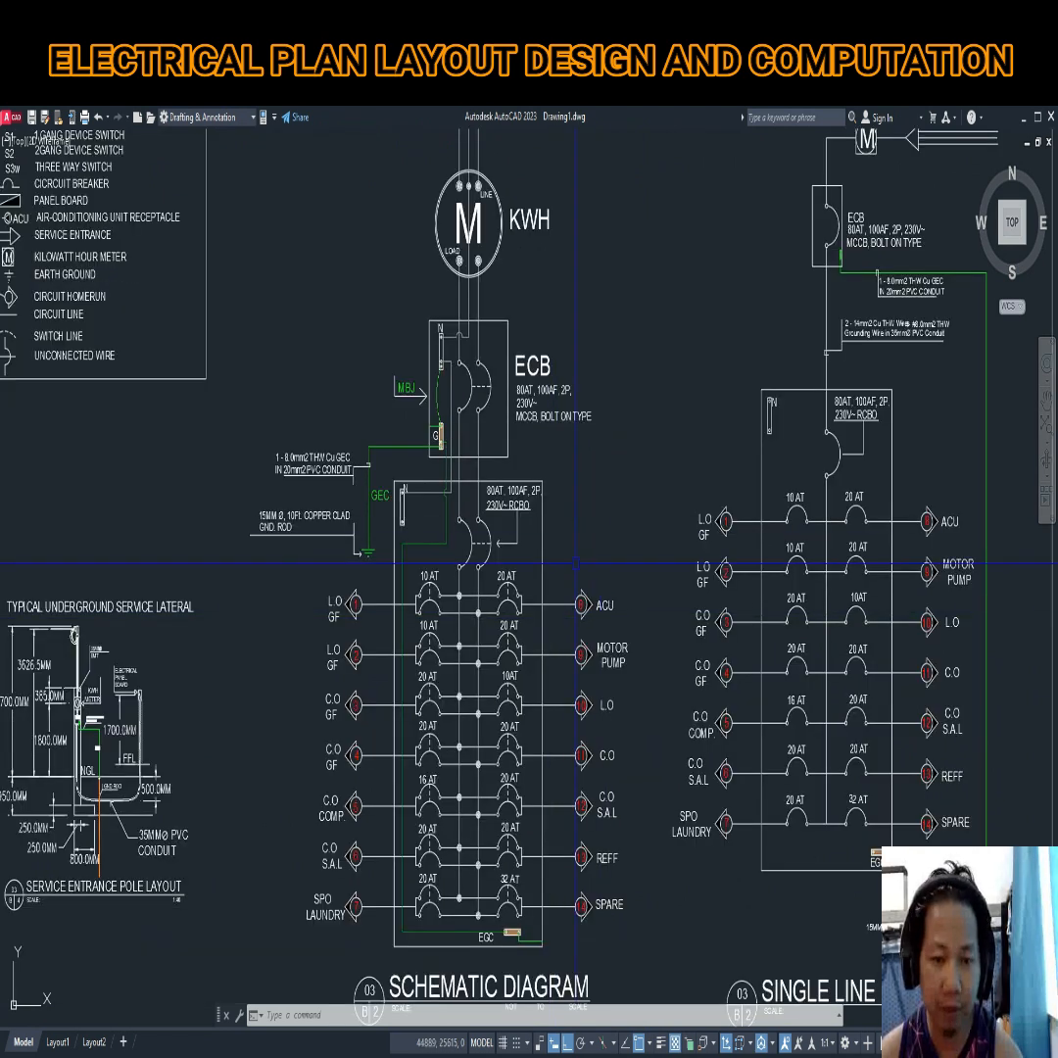
mouse_move(605, 514)
middle_down()
mouse_move(608, 538)
mouse_move(610, 510)
middle_up()
click(314, 565)
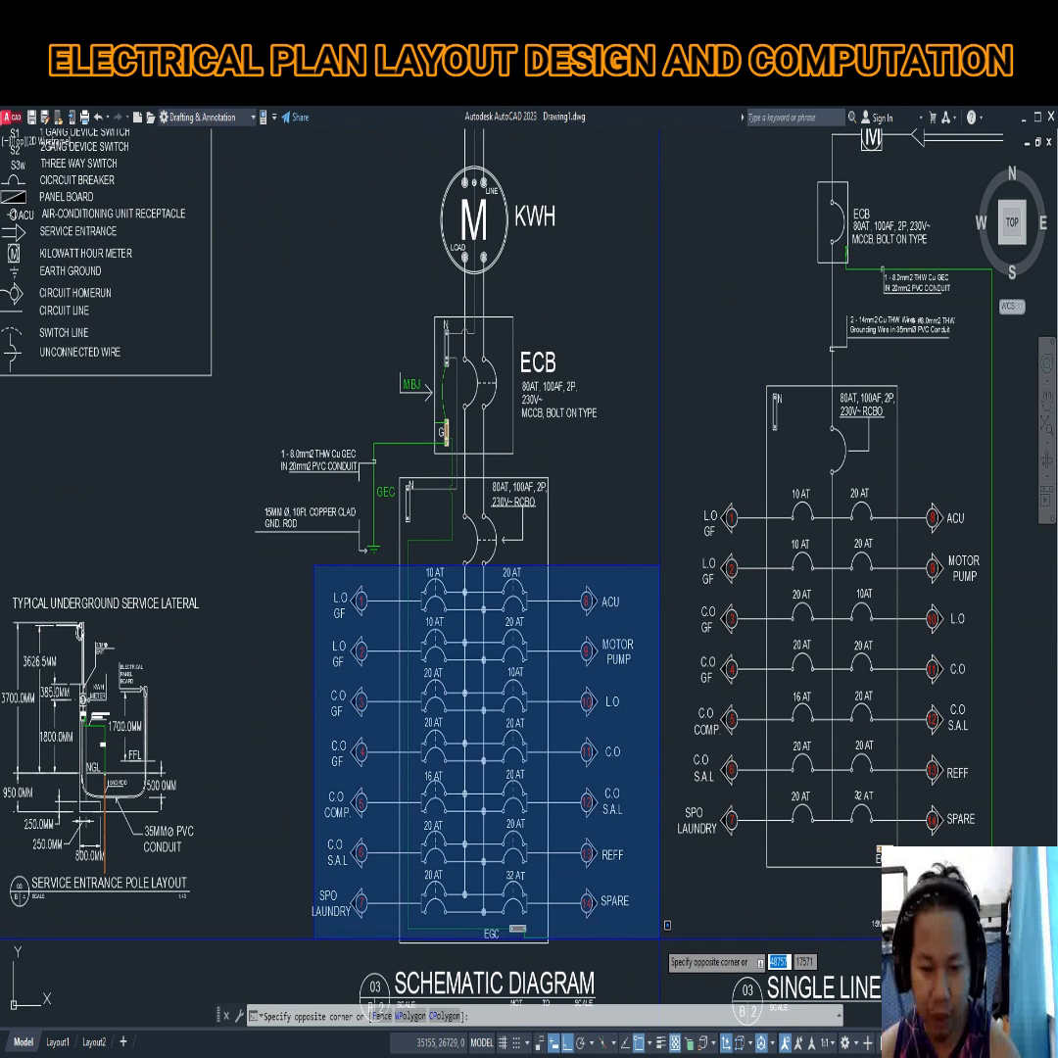
key(Escape)
click(657, 937)
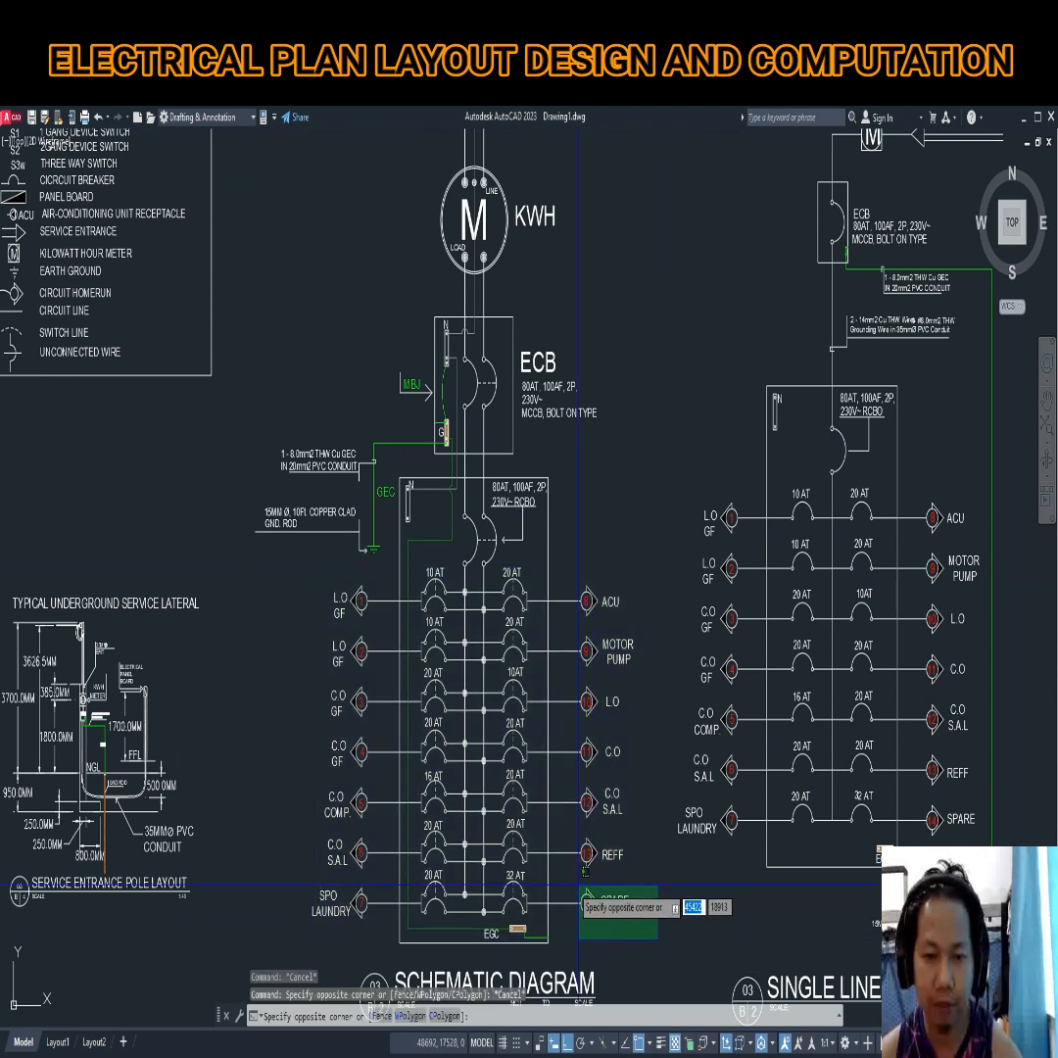
key(Escape)
Examine the main RCBO at the head of the schematic diagram's panel, marking out its rating label and breaker symbol
scroll(573, 455, up, 5)
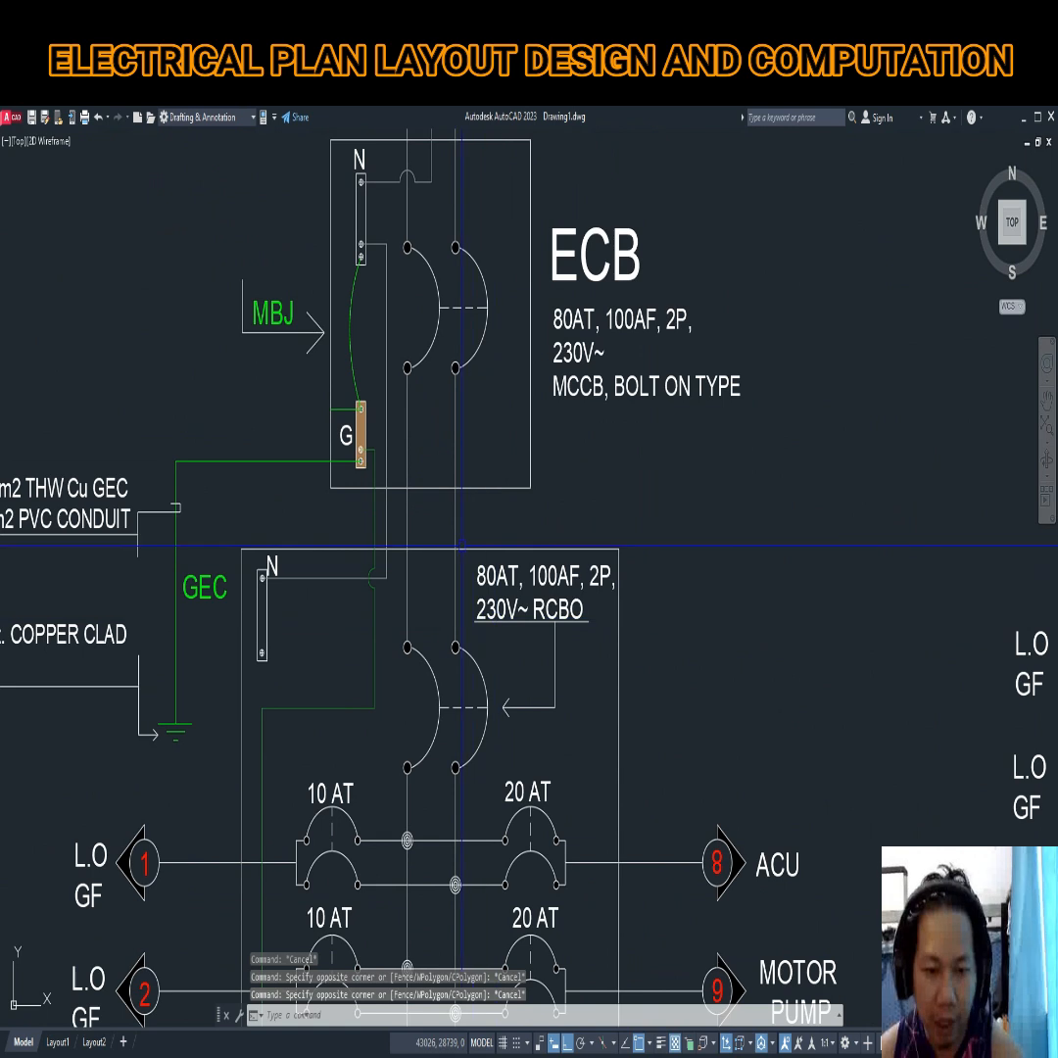
click(428, 520)
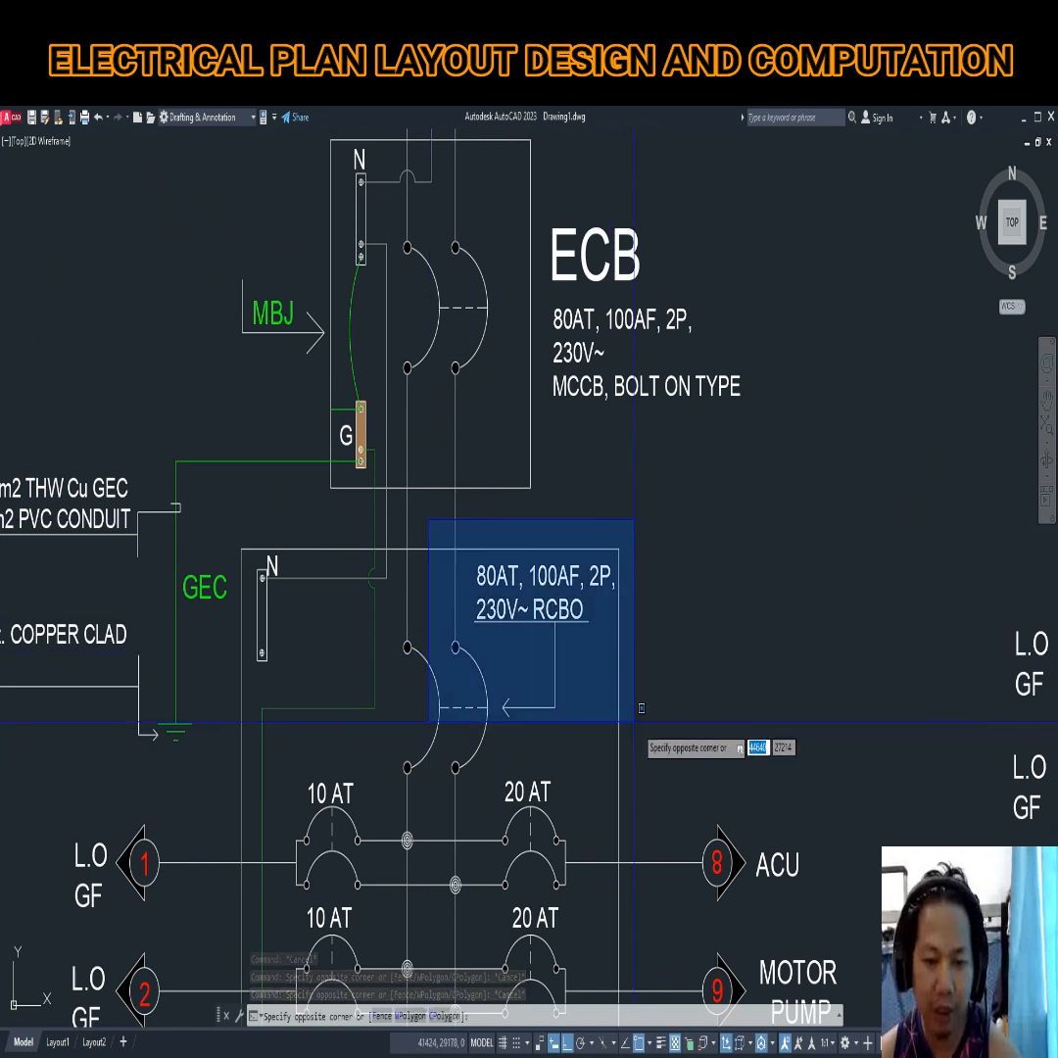
key(Escape)
click(504, 745)
click(407, 699)
key(Escape)
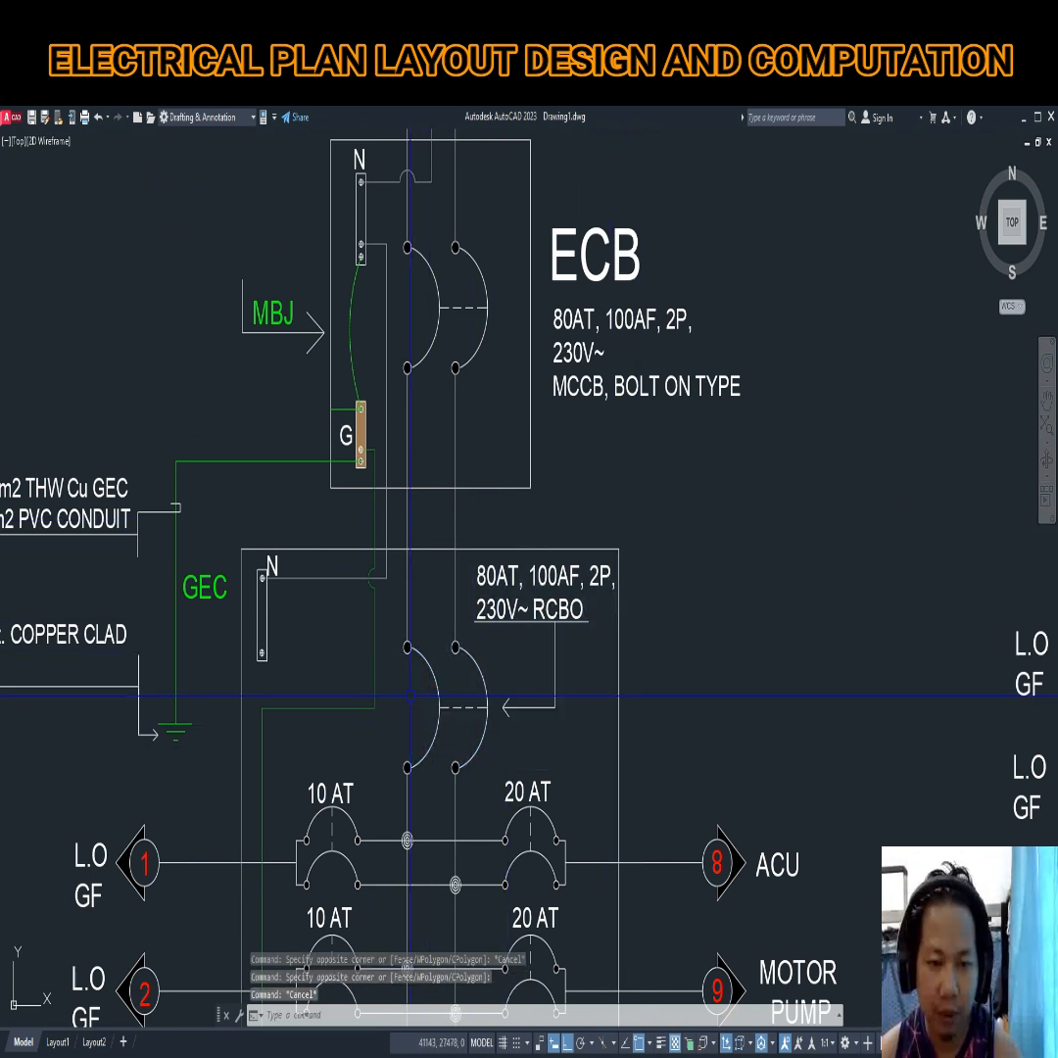
Examine the ECB enclosure between the KWH meter and the panel in the schematic diagram, marking out the enclosure and its breaker
scroll(460, 694, down, 6)
scroll(457, 604, up, 4)
click(458, 605)
click(338, 469)
key(Escape)
click(338, 468)
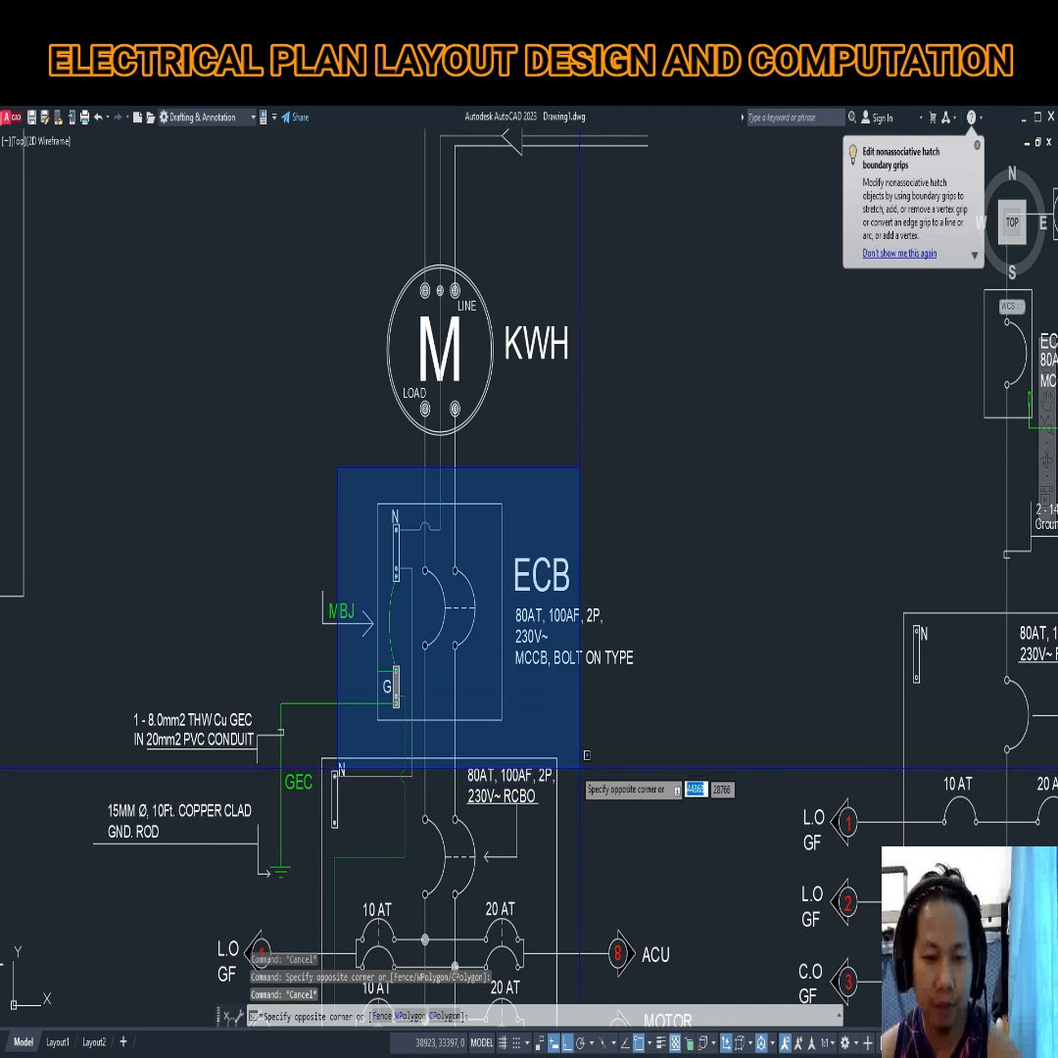
click(569, 748)
key(Escape)
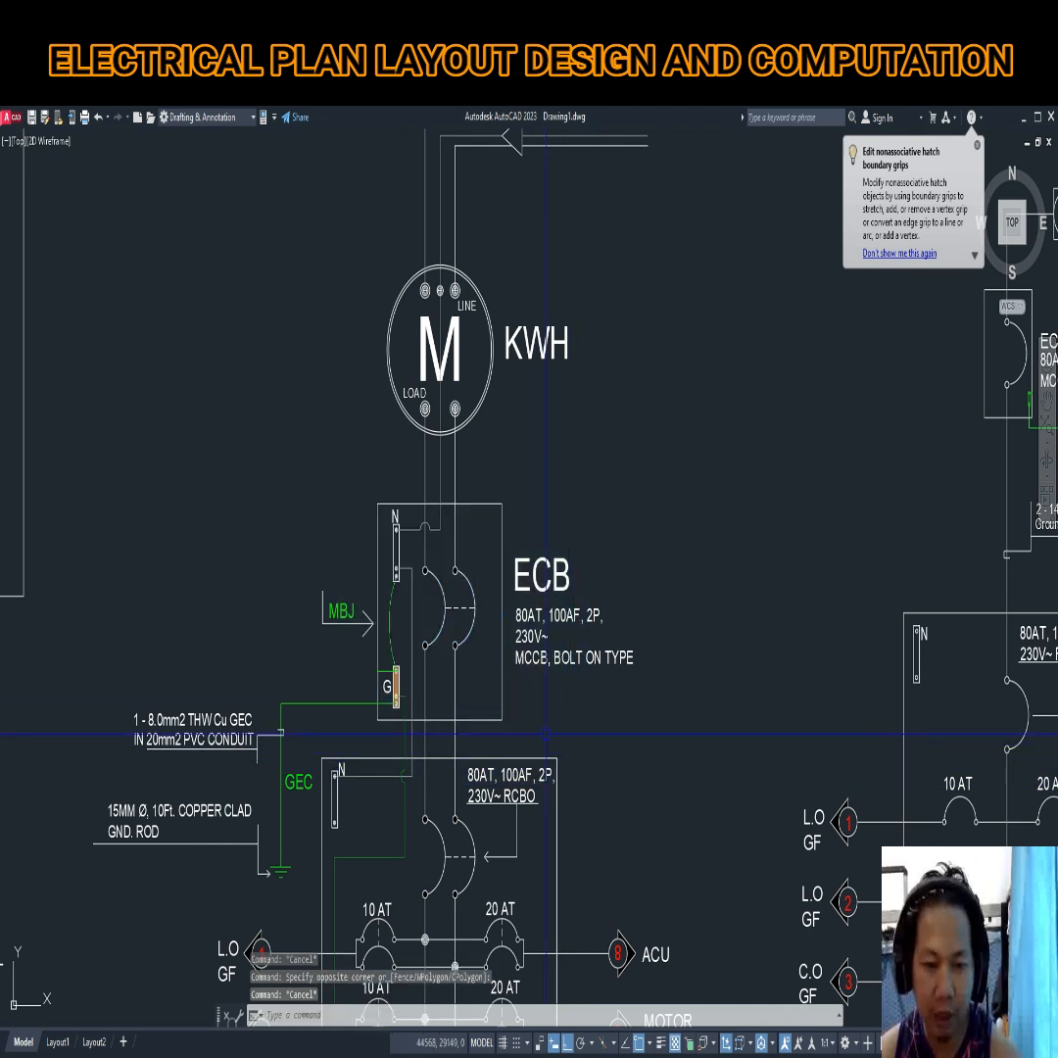
click(475, 609)
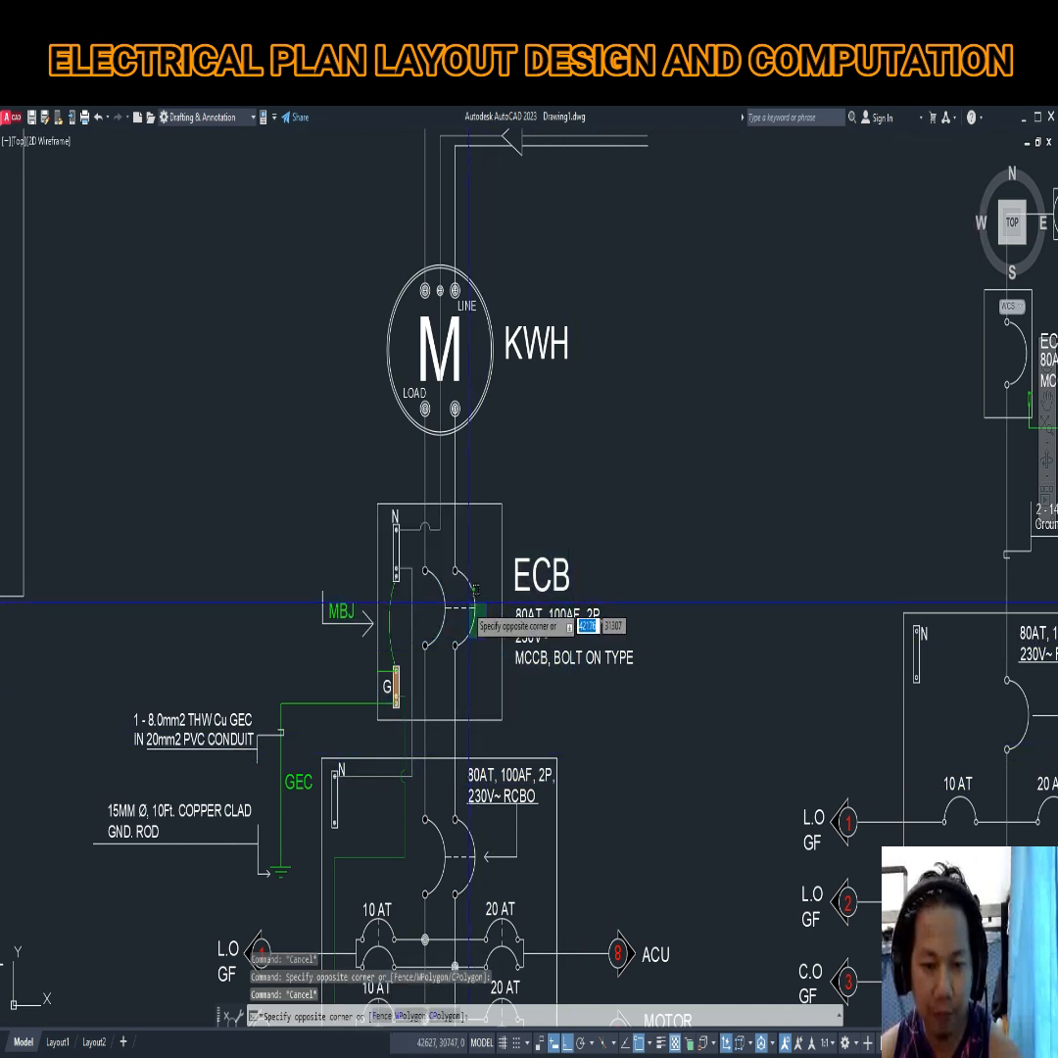
click(468, 604)
key(Escape)
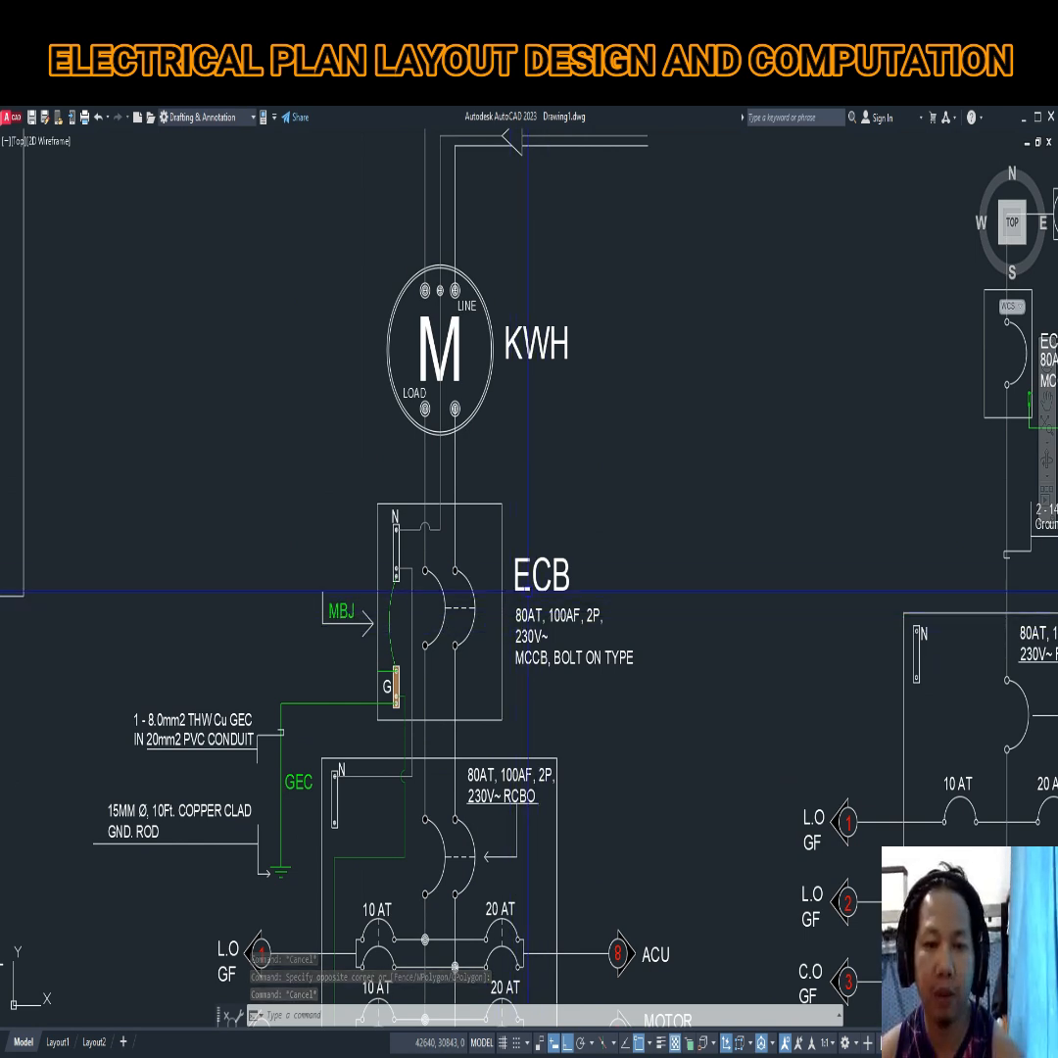
Examine the KWH meter and its incoming supply lines from the power source, highlighting the meter symbol and label
click(359, 208)
click(655, 497)
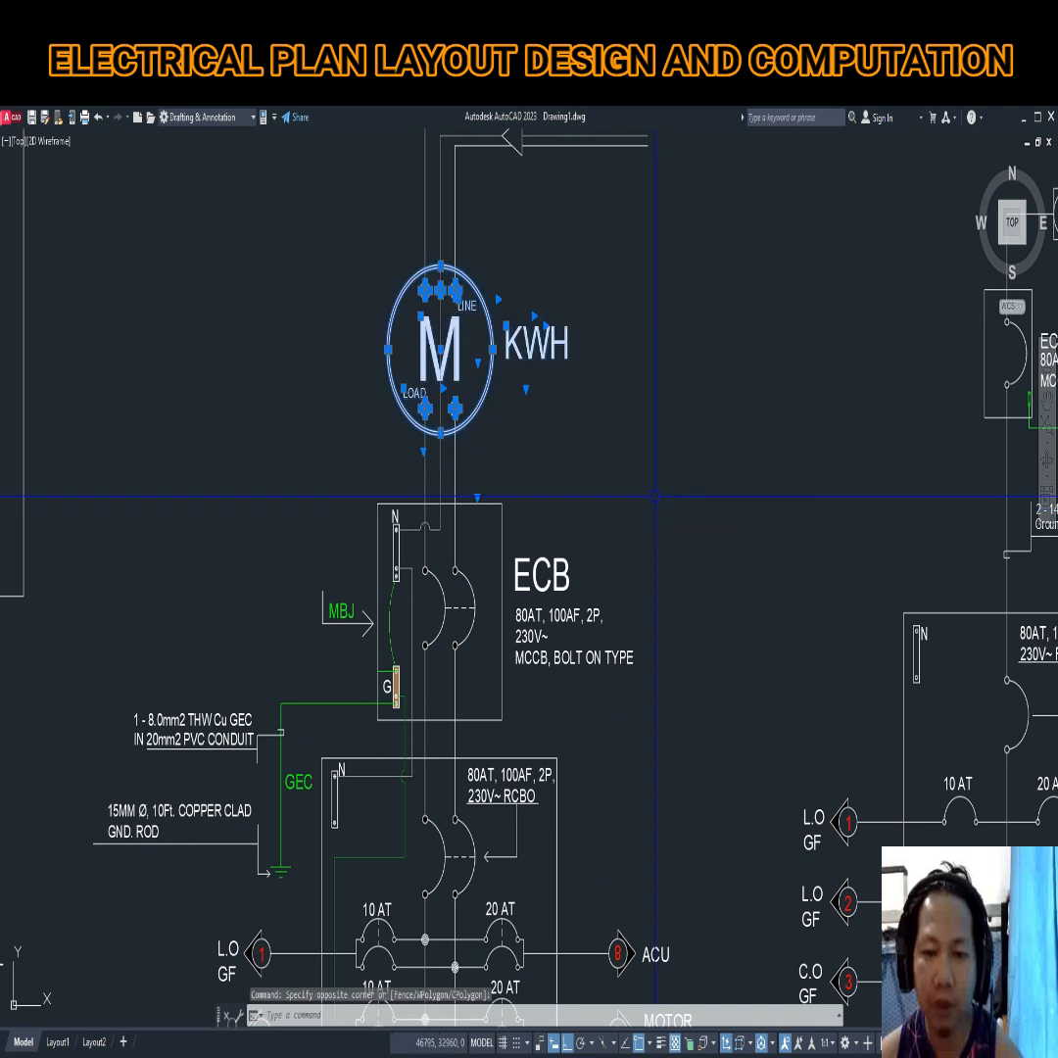
key(Escape)
scroll(652, 497, down, 5)
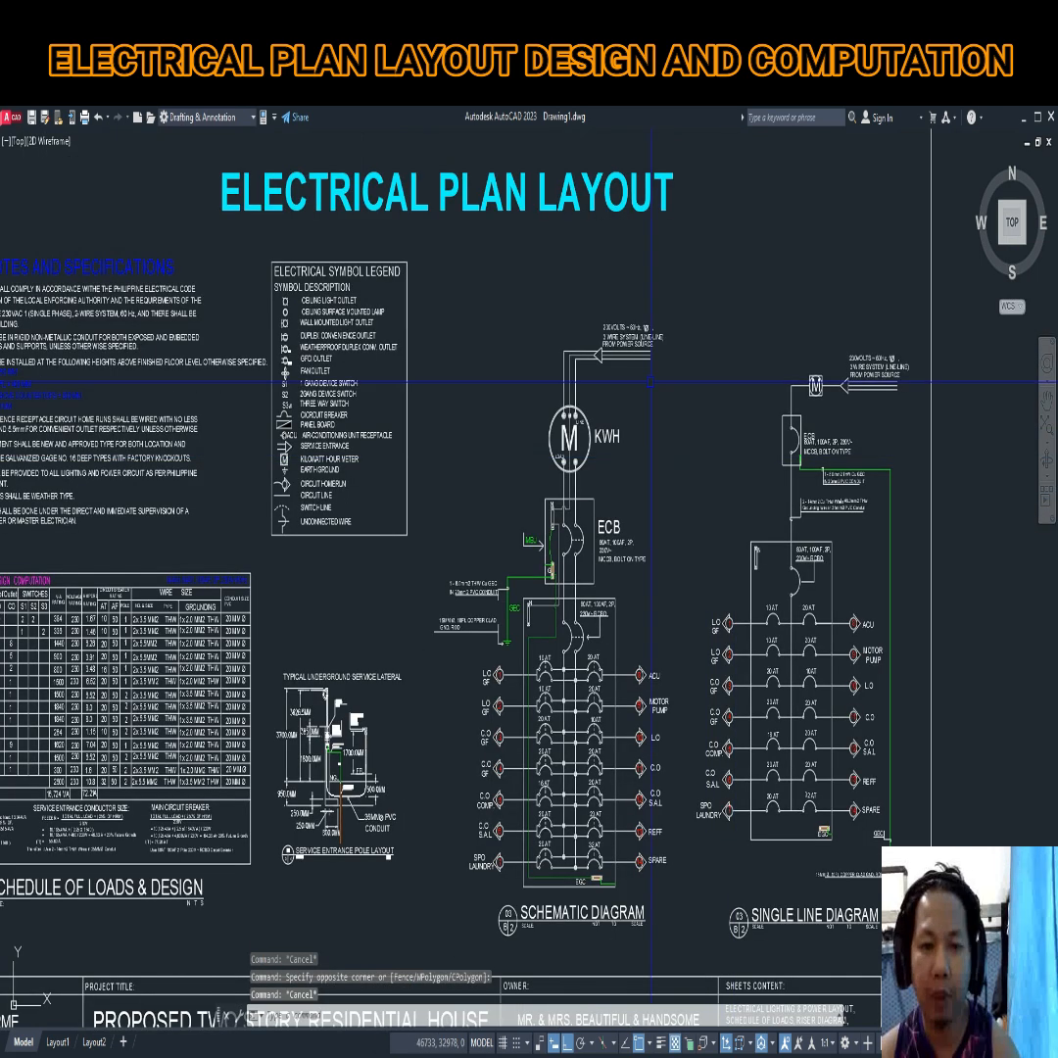
scroll(615, 402, up, 5)
scroll(615, 402, up, 2)
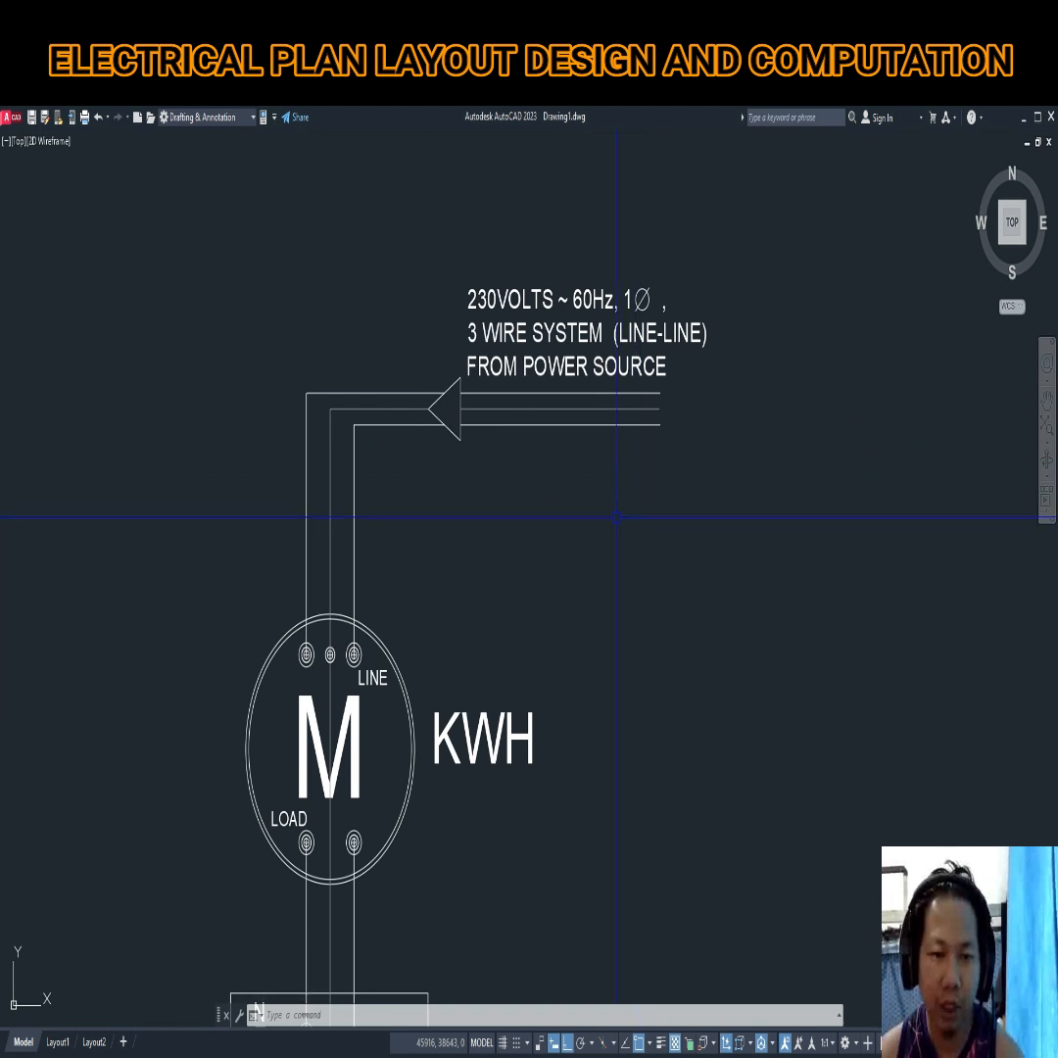
scroll(615, 517, down, 3)
scroll(498, 463, up, 3)
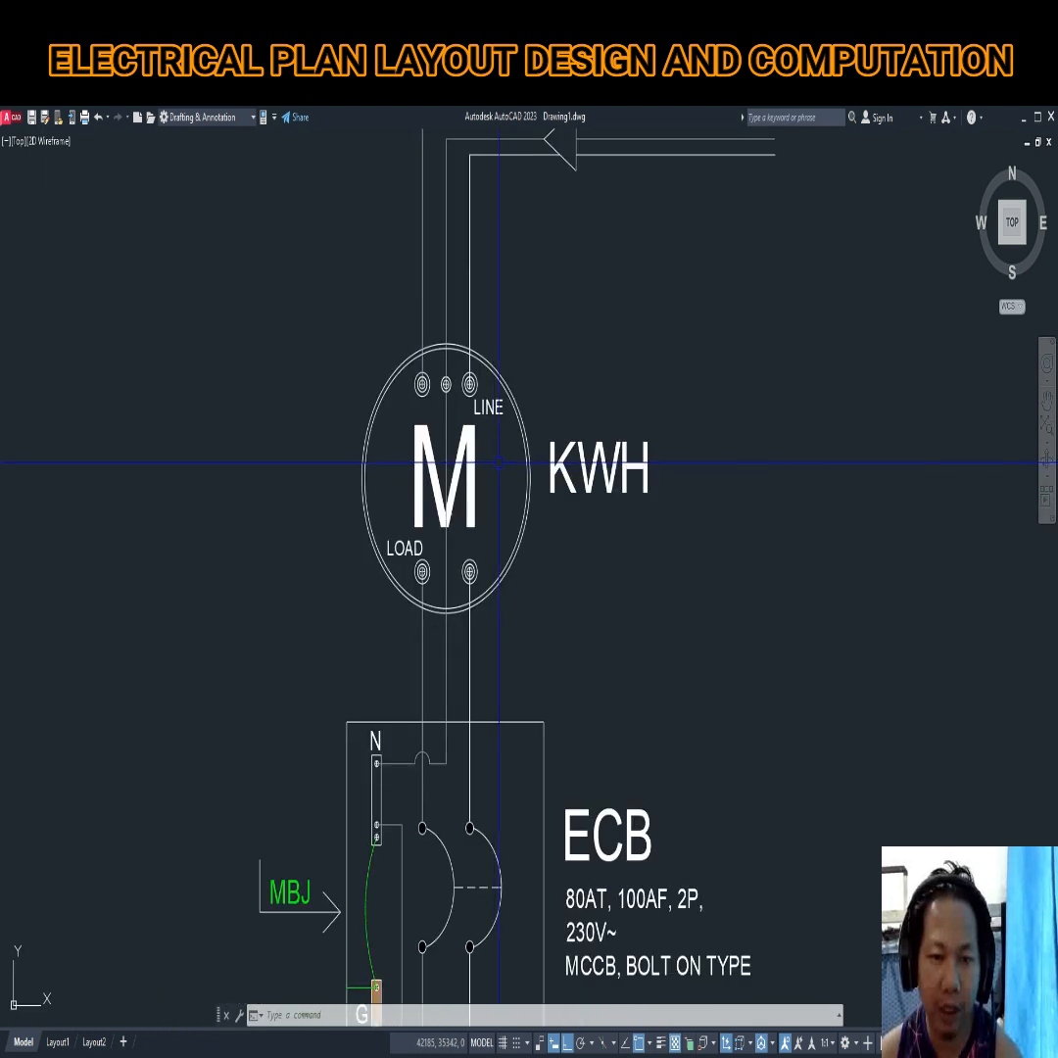
Trace the neutral wire from the power source through the KWH meter to the ECB, highlighting its two vertical segments
scroll(515, 461, down, 2)
click(474, 336)
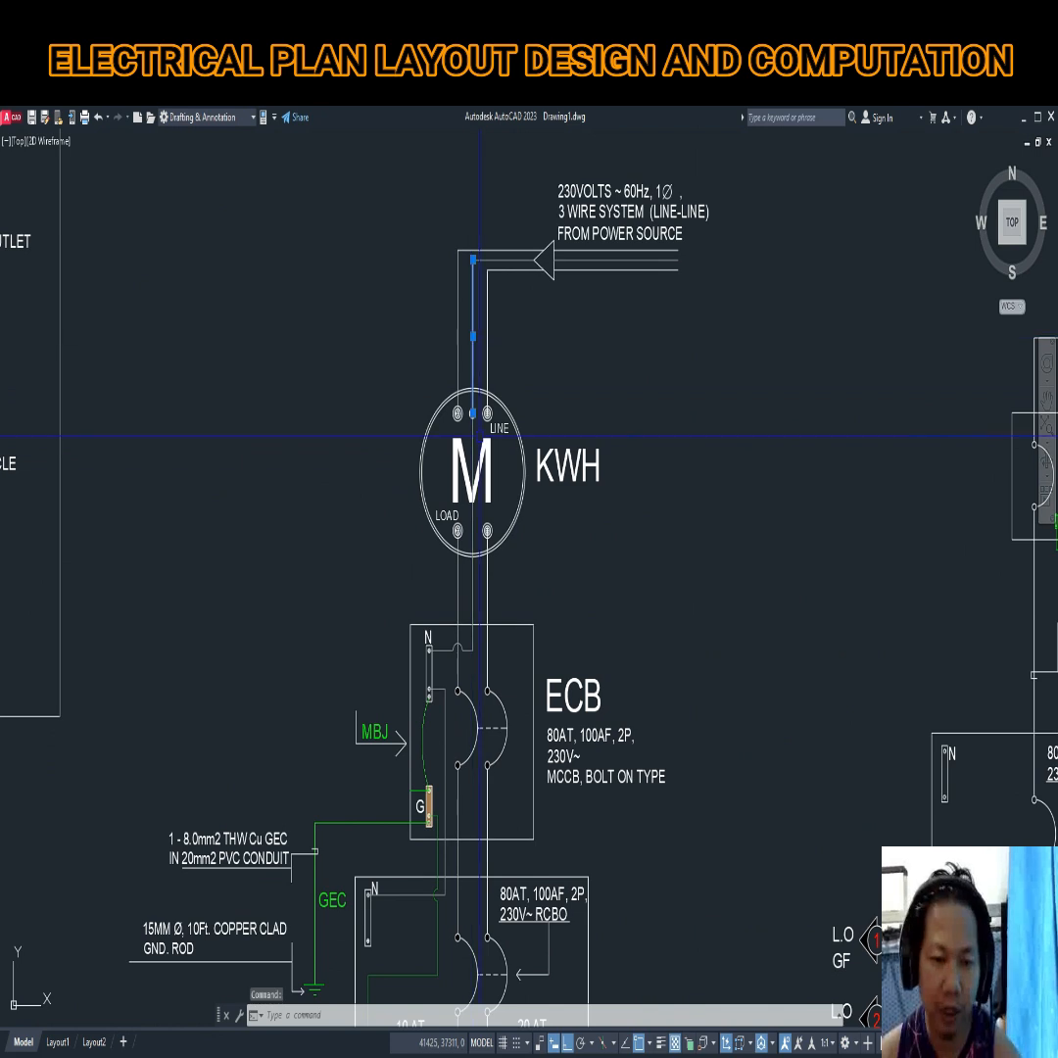
key(Escape)
click(474, 605)
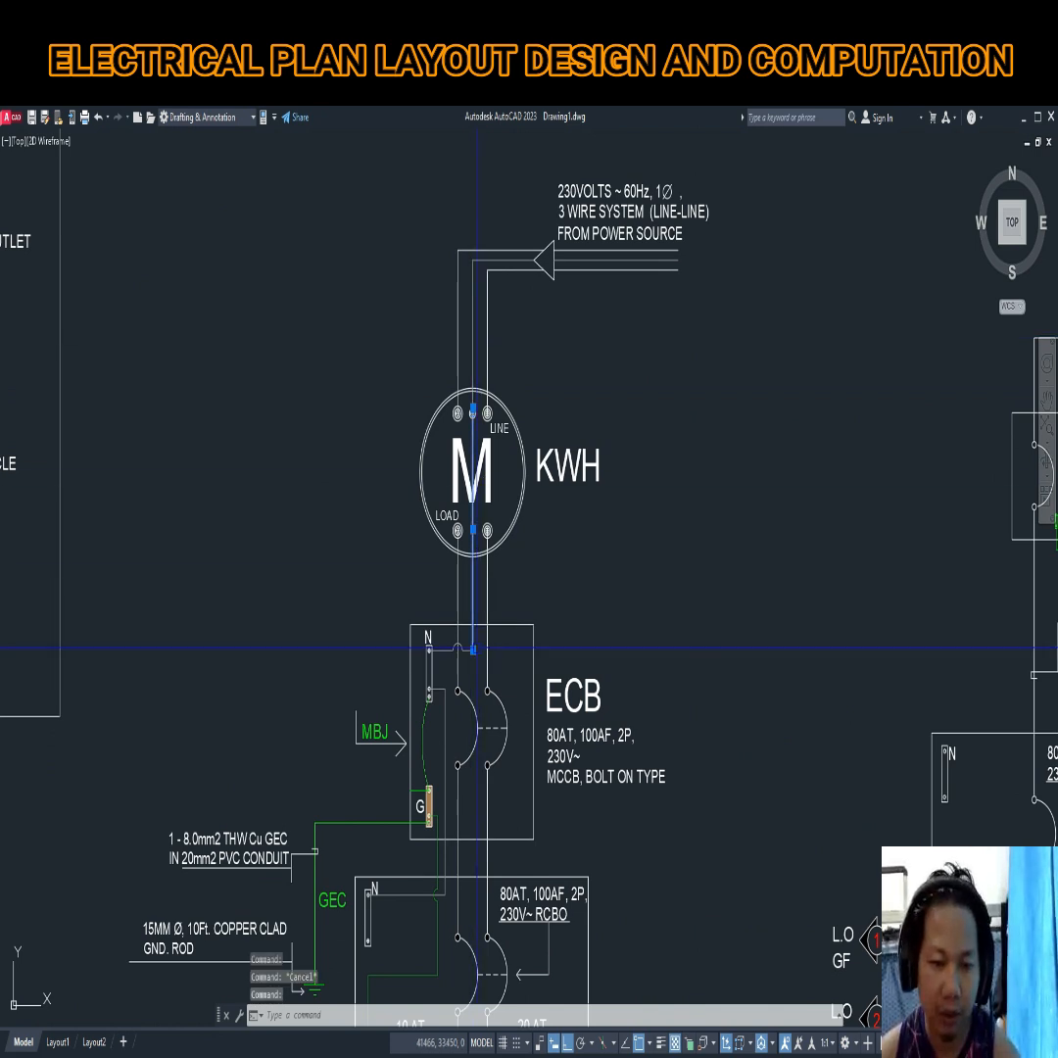
key(Escape)
Examine the MBJ connection between the ECB's neutral and ground bars, highlighting the jumper curve
scroll(404, 620, up, 3)
click(437, 666)
click(414, 638)
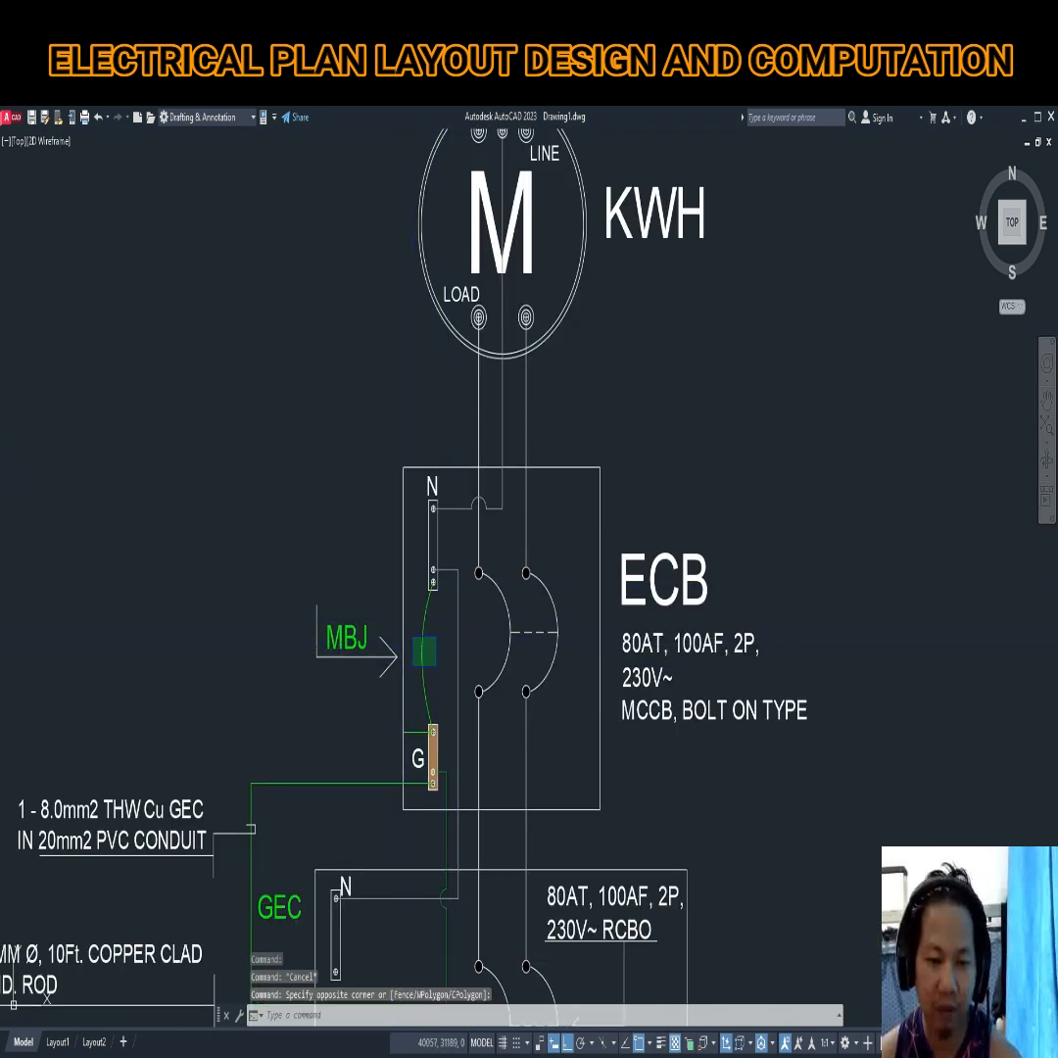
click(305, 539)
key(Escape)
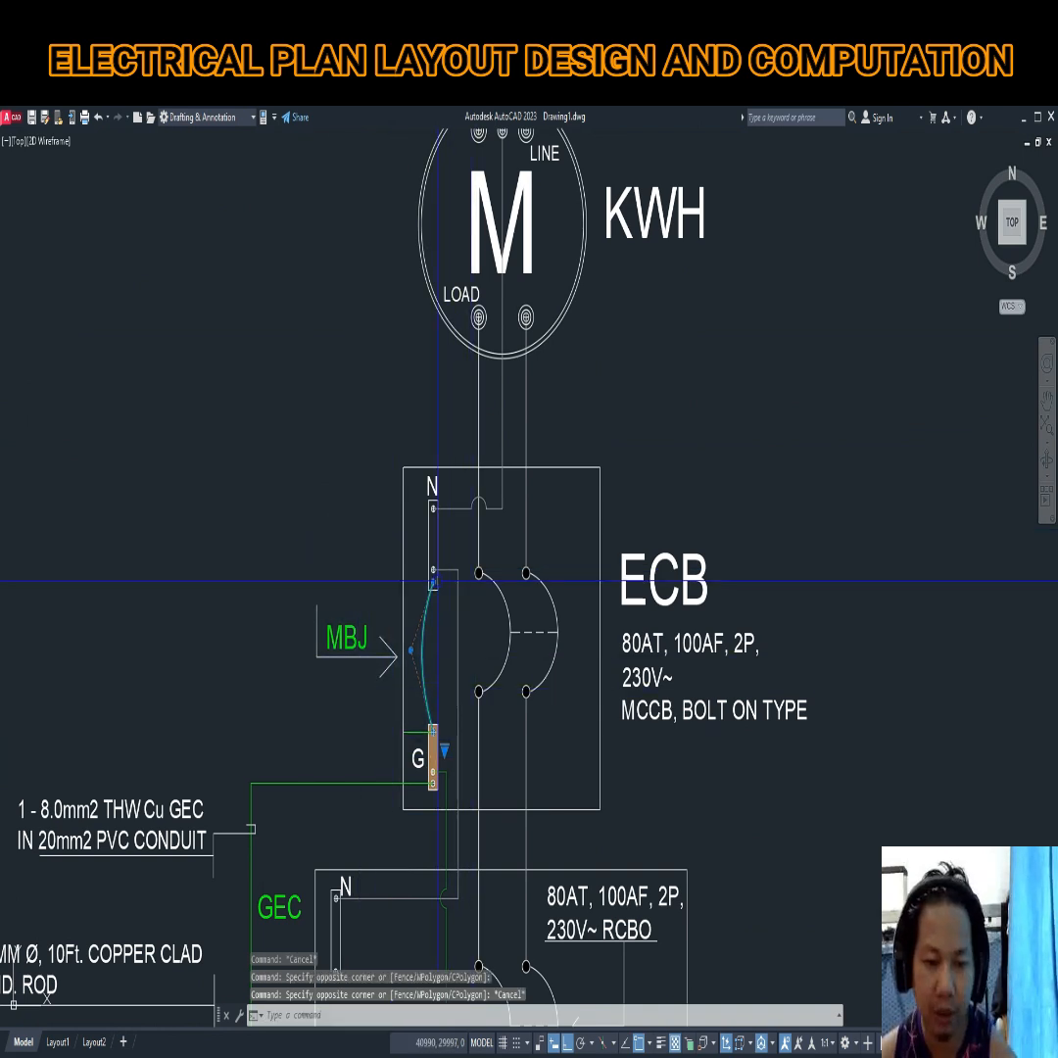
key(Escape)
Examine the GEC run from the ECB's ground bar to the copper clad ground rod, highlighting the conductor, rod symbol and label
middle_drag(399, 747, 399, 557)
middle_drag(436, 627, 484, 533)
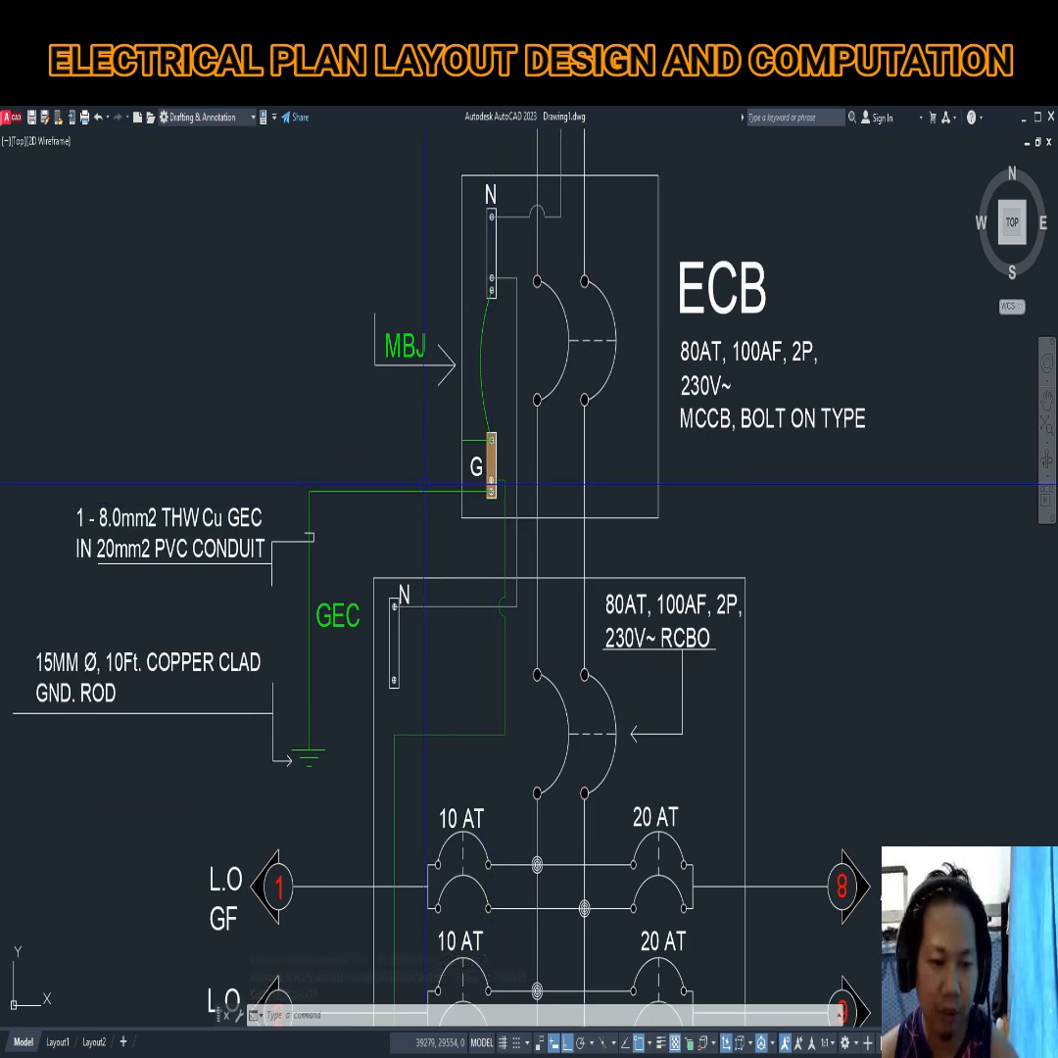
click(361, 663)
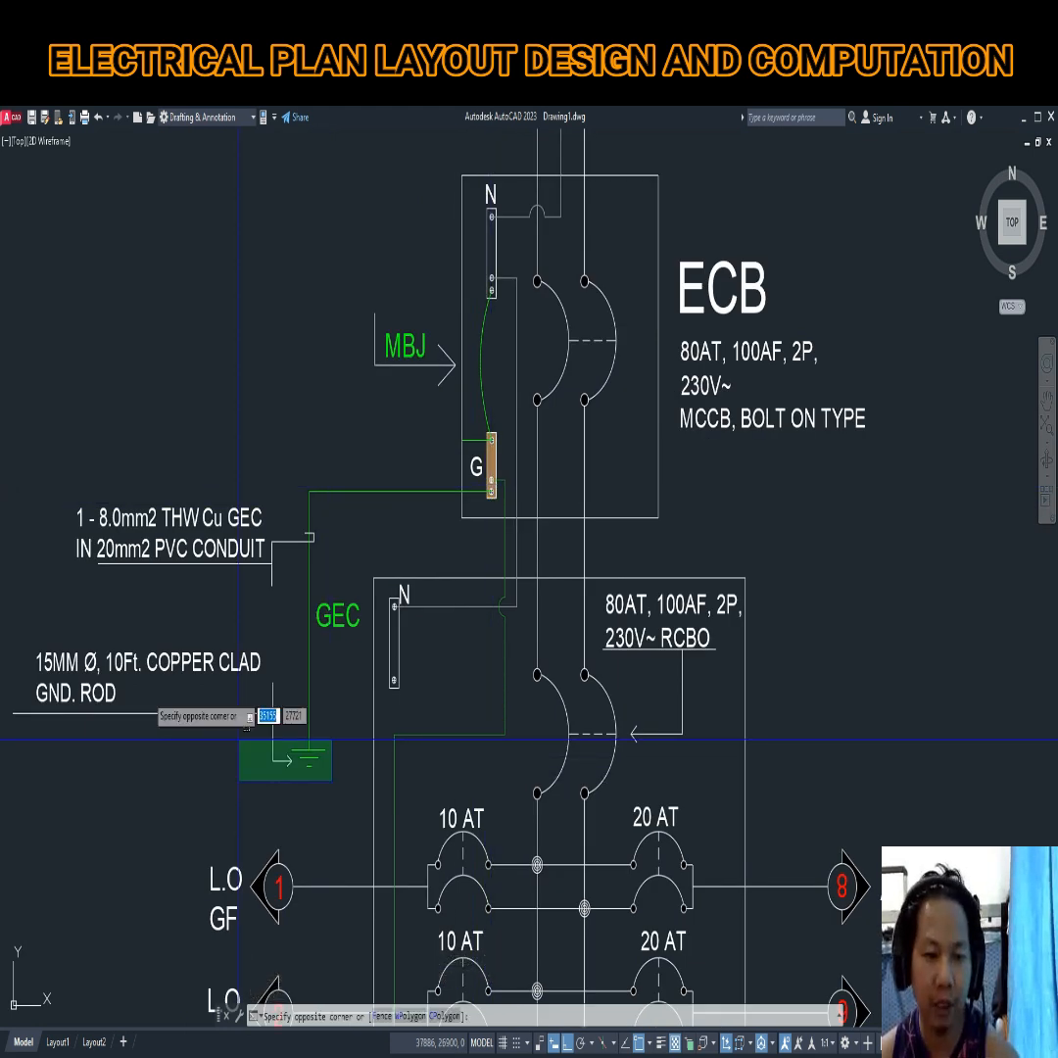
click(17, 620)
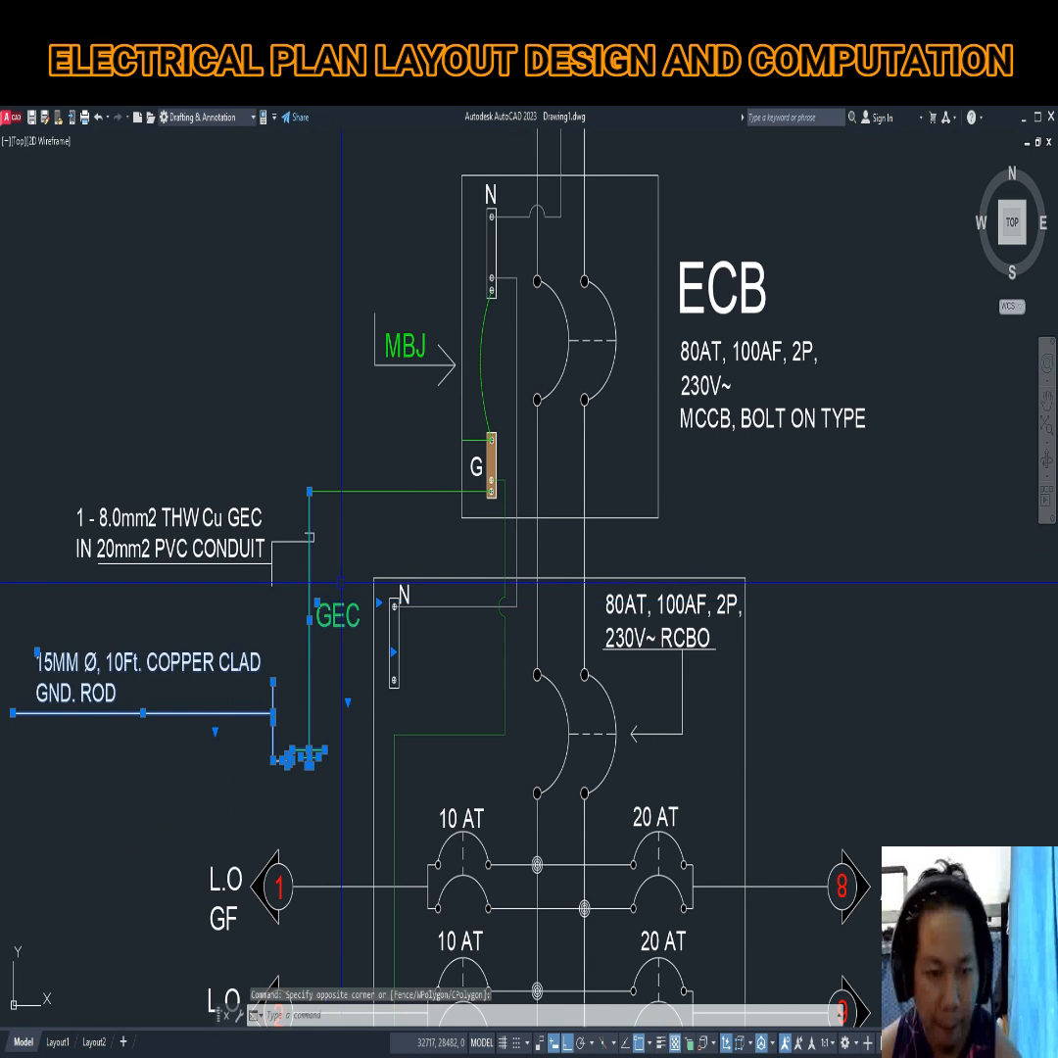
key(Escape)
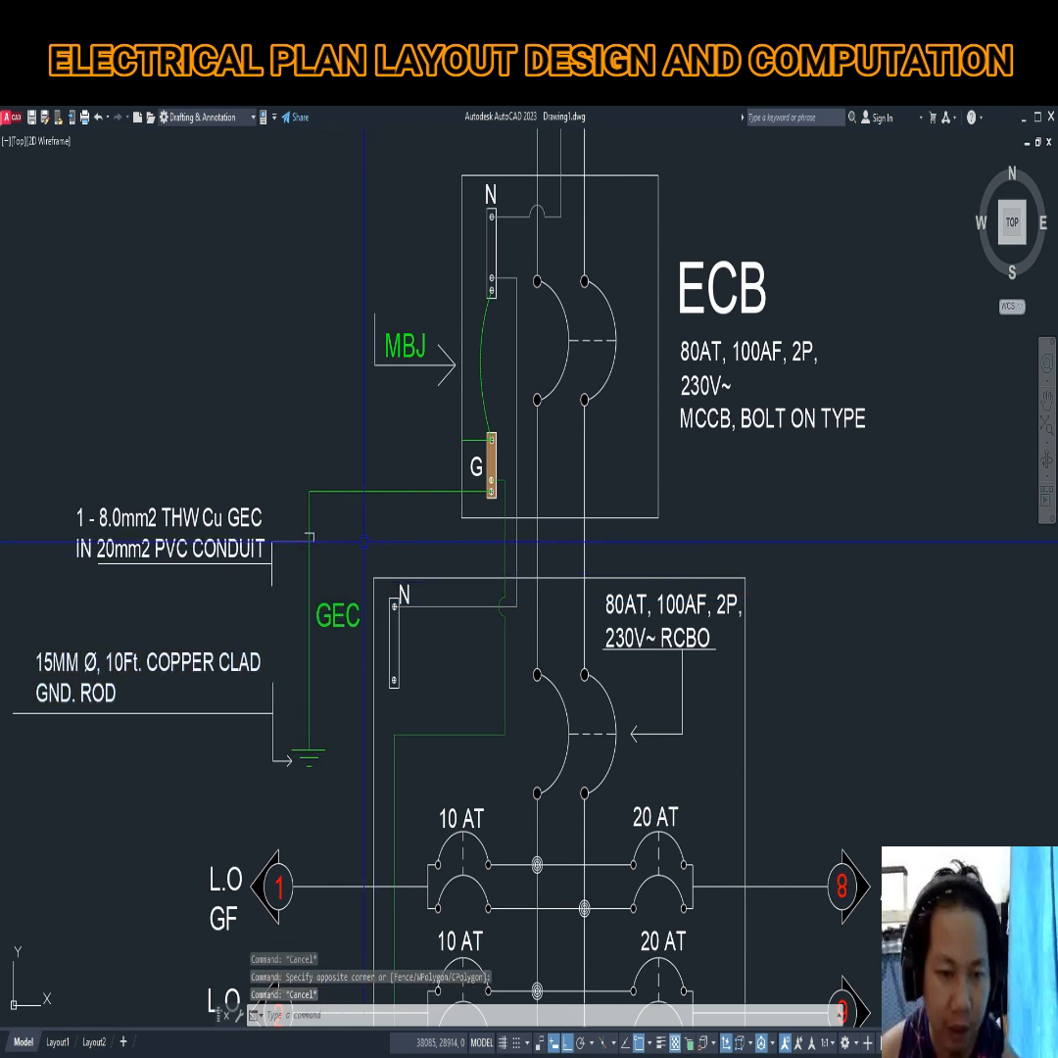
Examine the GEC's connection at the ECB's ground bar, highlighting the conductor's horizontal segment
click(364, 532)
click(339, 458)
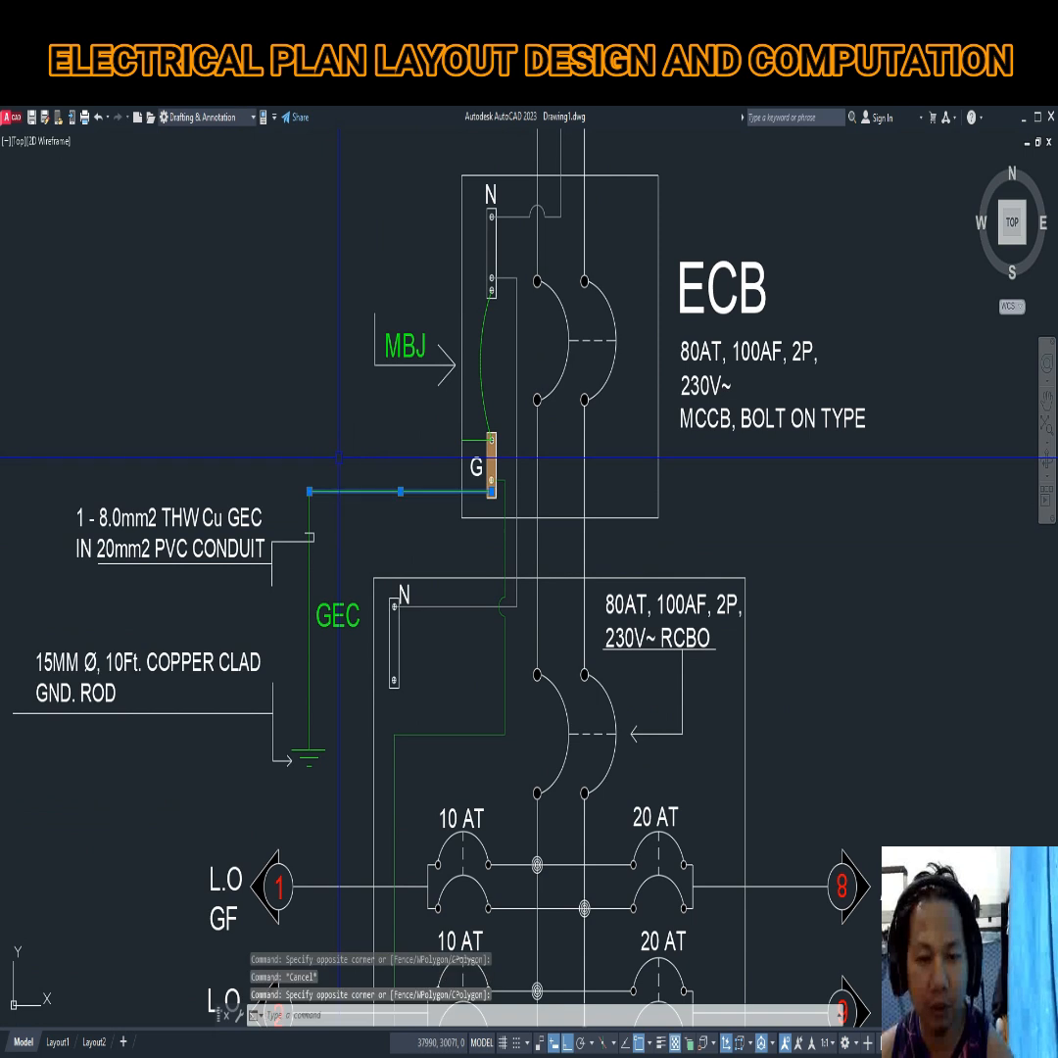
key(Escape)
key(Escape)
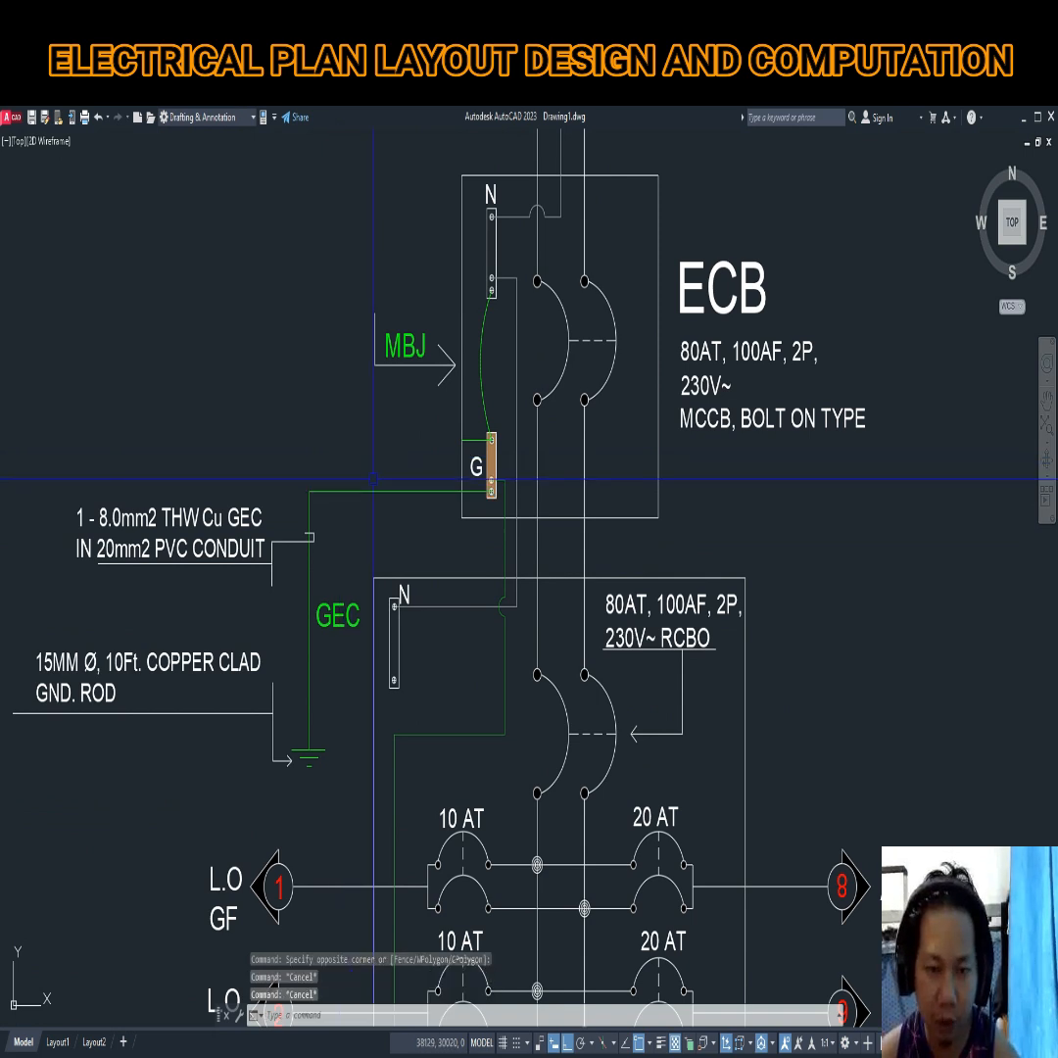
Trace the grounding wire from the ECB's ground bar through the panel board to the EGC bar below circuit 14
scroll(465, 638, down, 3)
scroll(464, 637, up, 3)
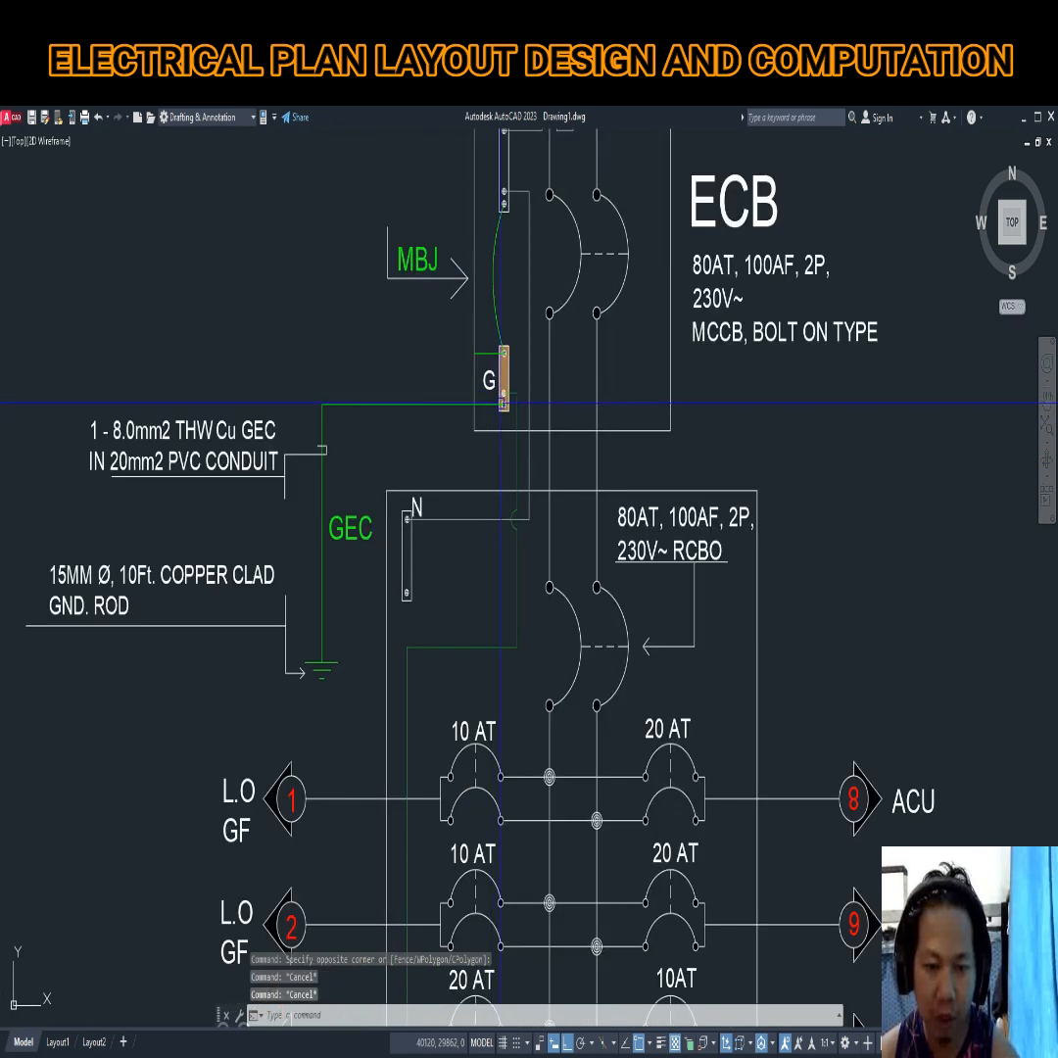
click(510, 660)
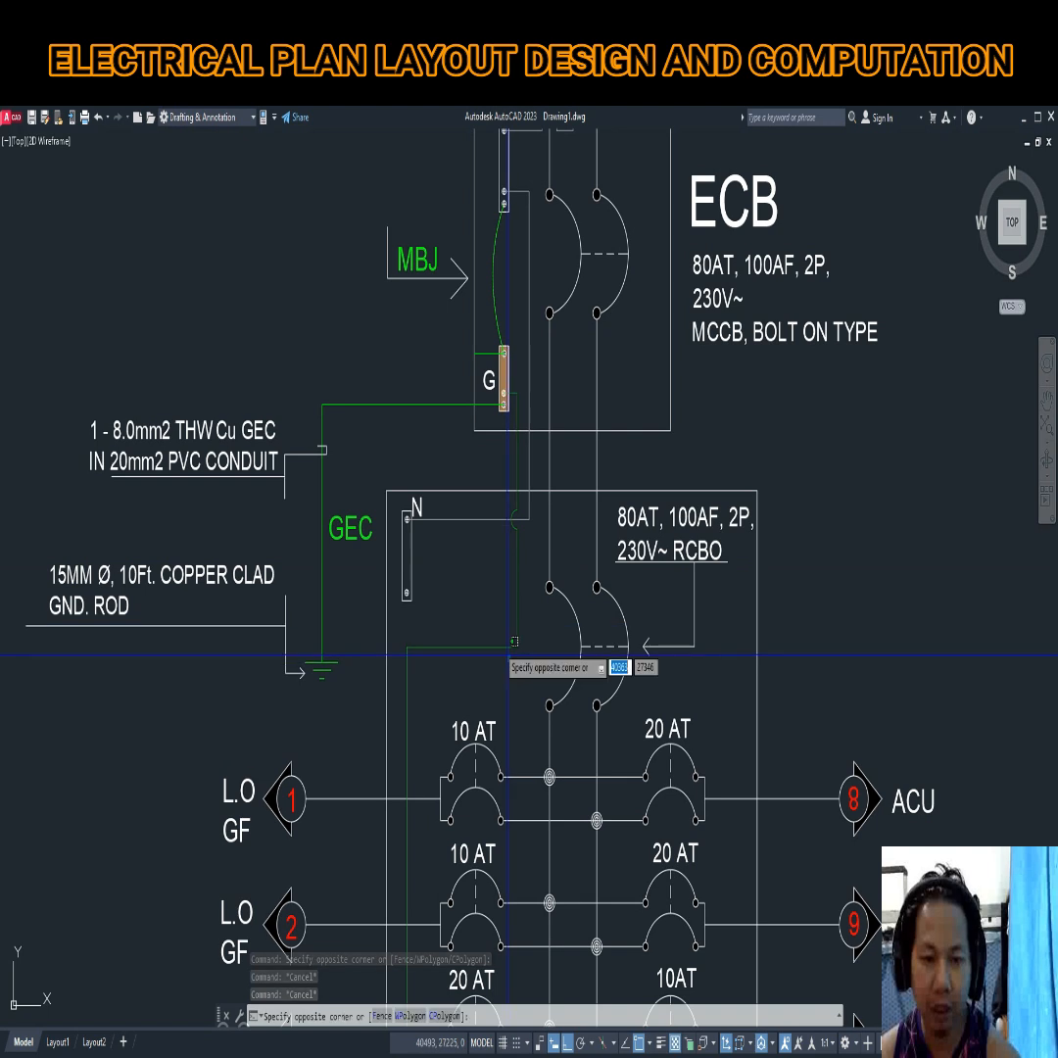
click(457, 593)
scroll(461, 595, down, 4)
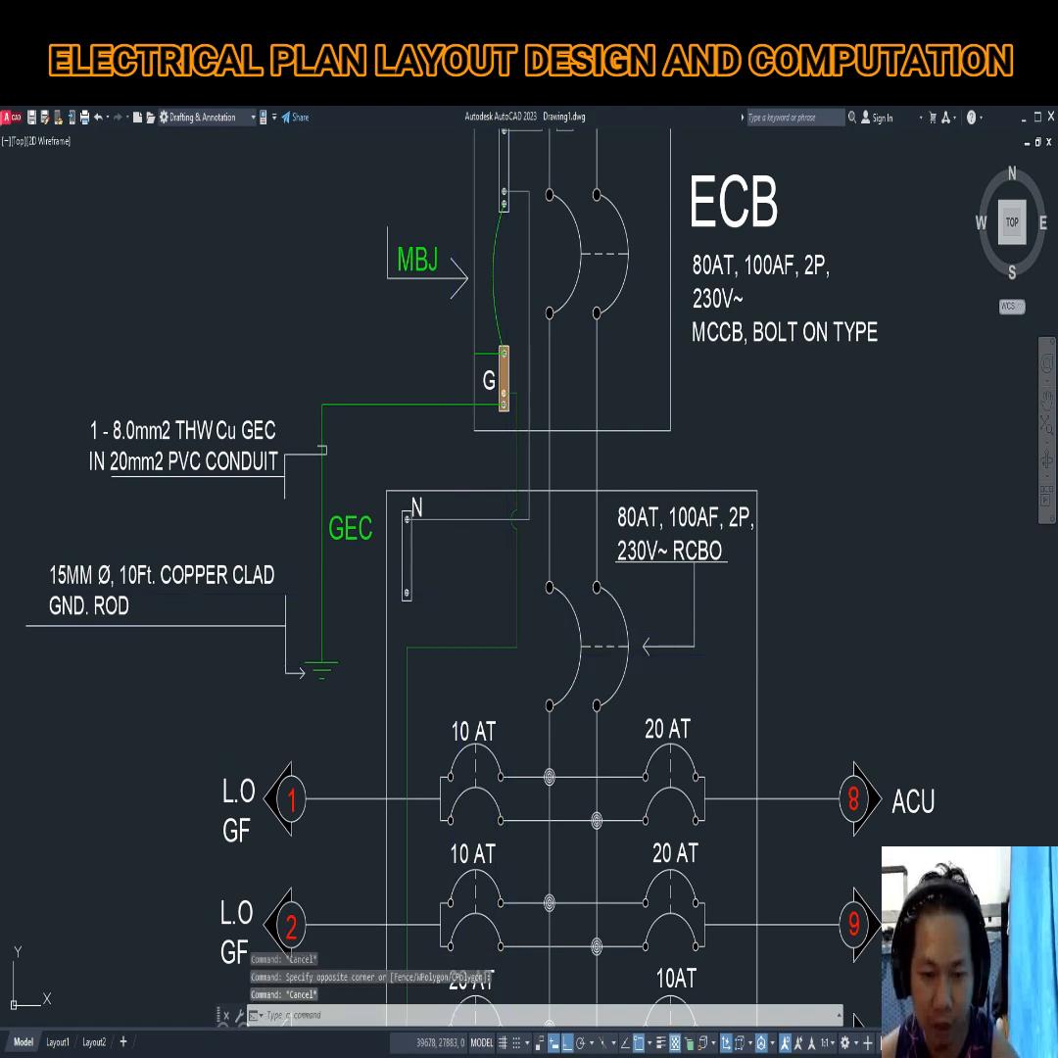
scroll(537, 774, up, 4)
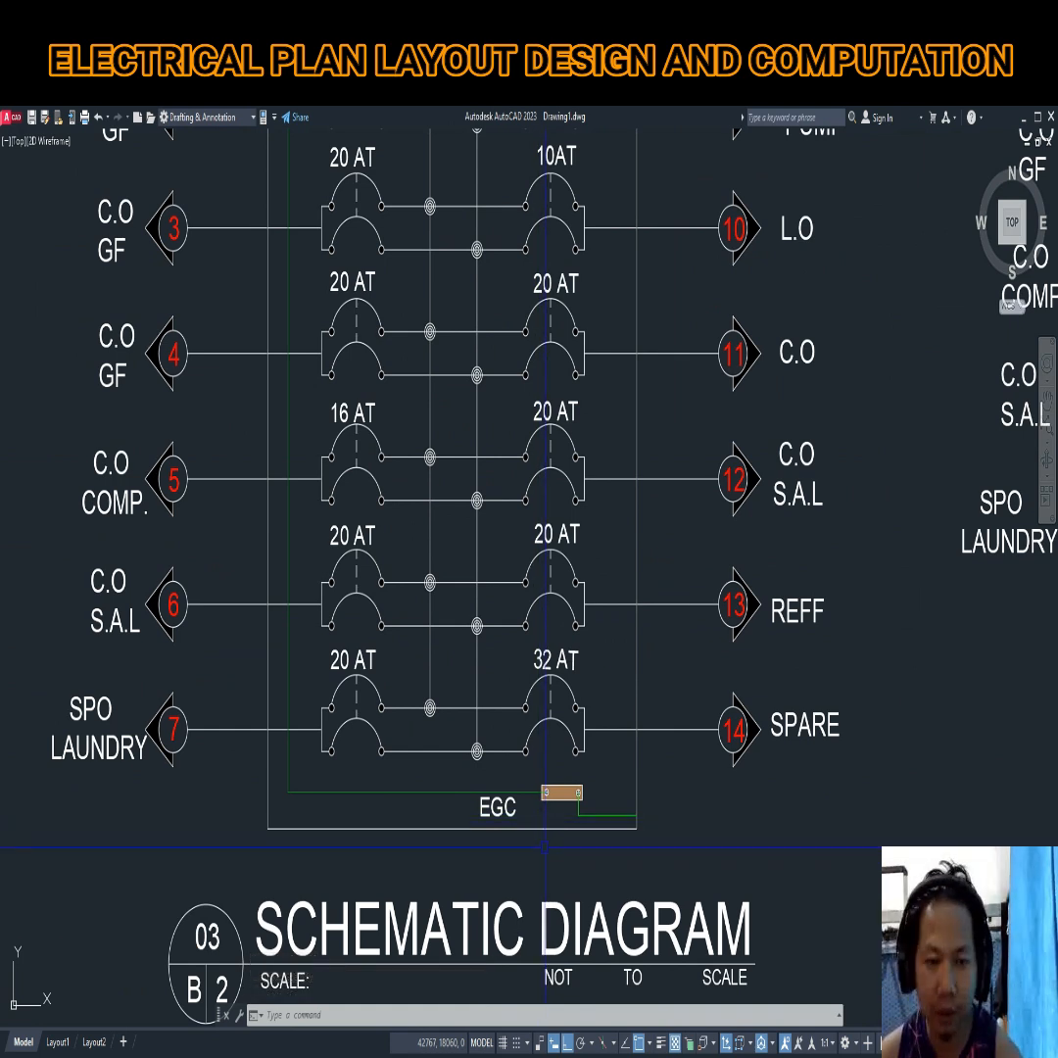
scroll(547, 887, down, 4)
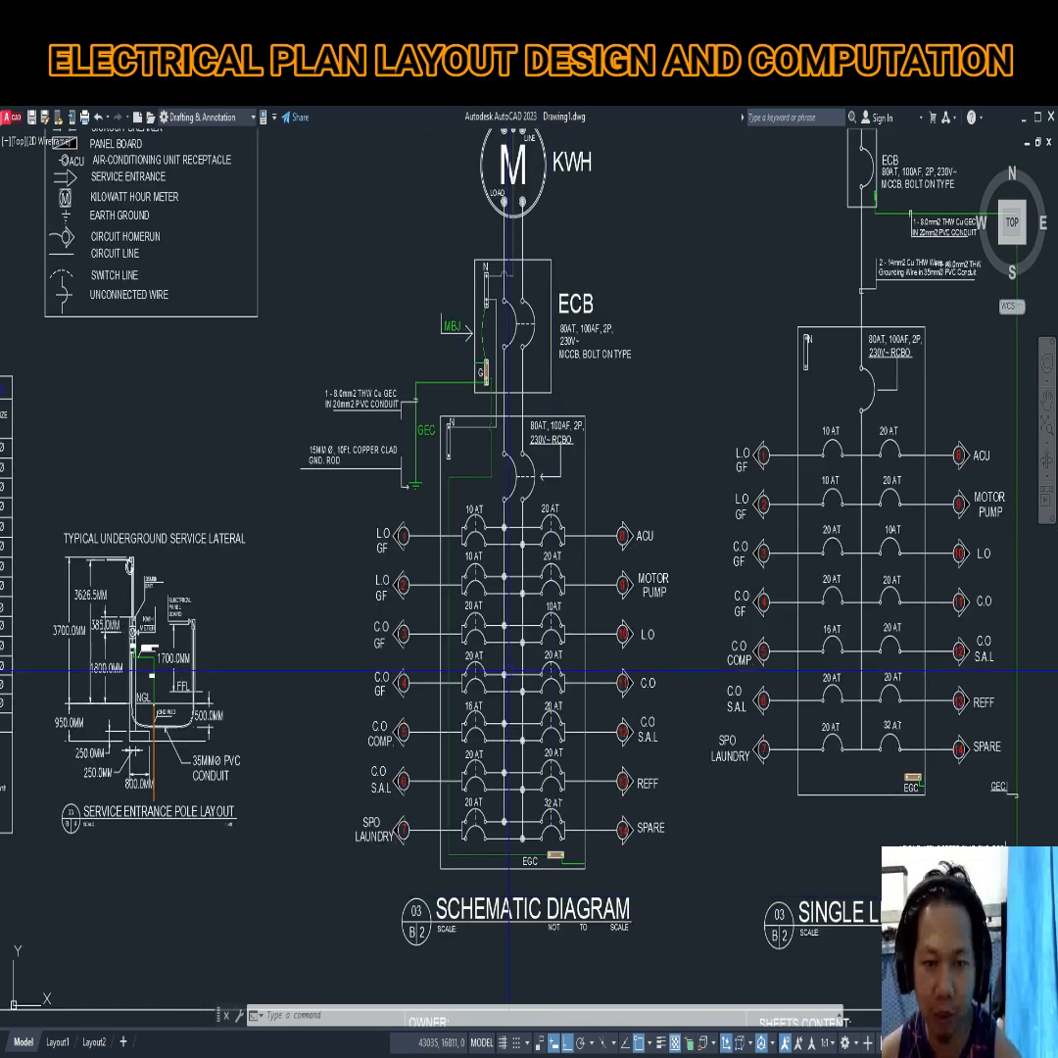
Examine the ECB and panel connections in the schematic diagram, and compare the overall arrangement with the adjacent single line diagram
scroll(495, 373, up, 3)
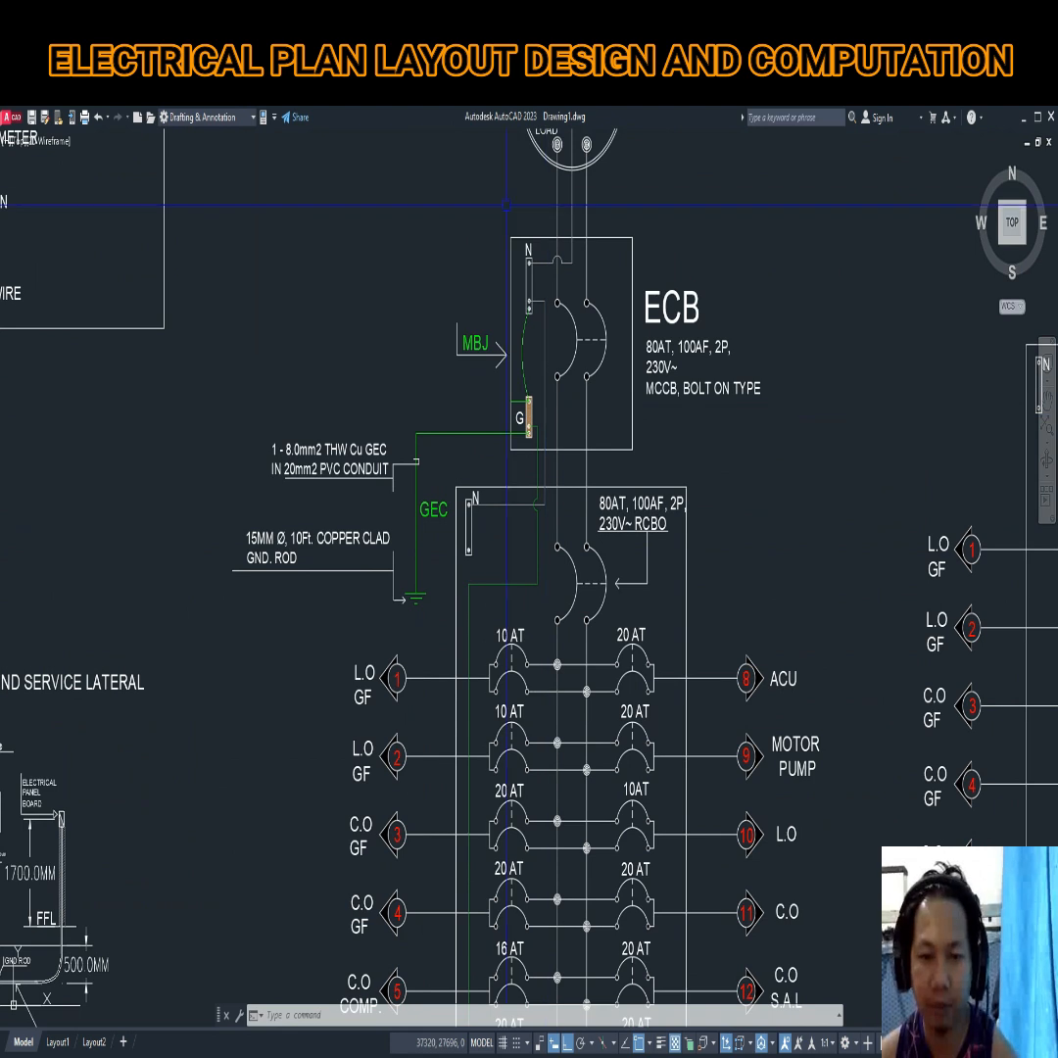
click(505, 203)
key(Escape)
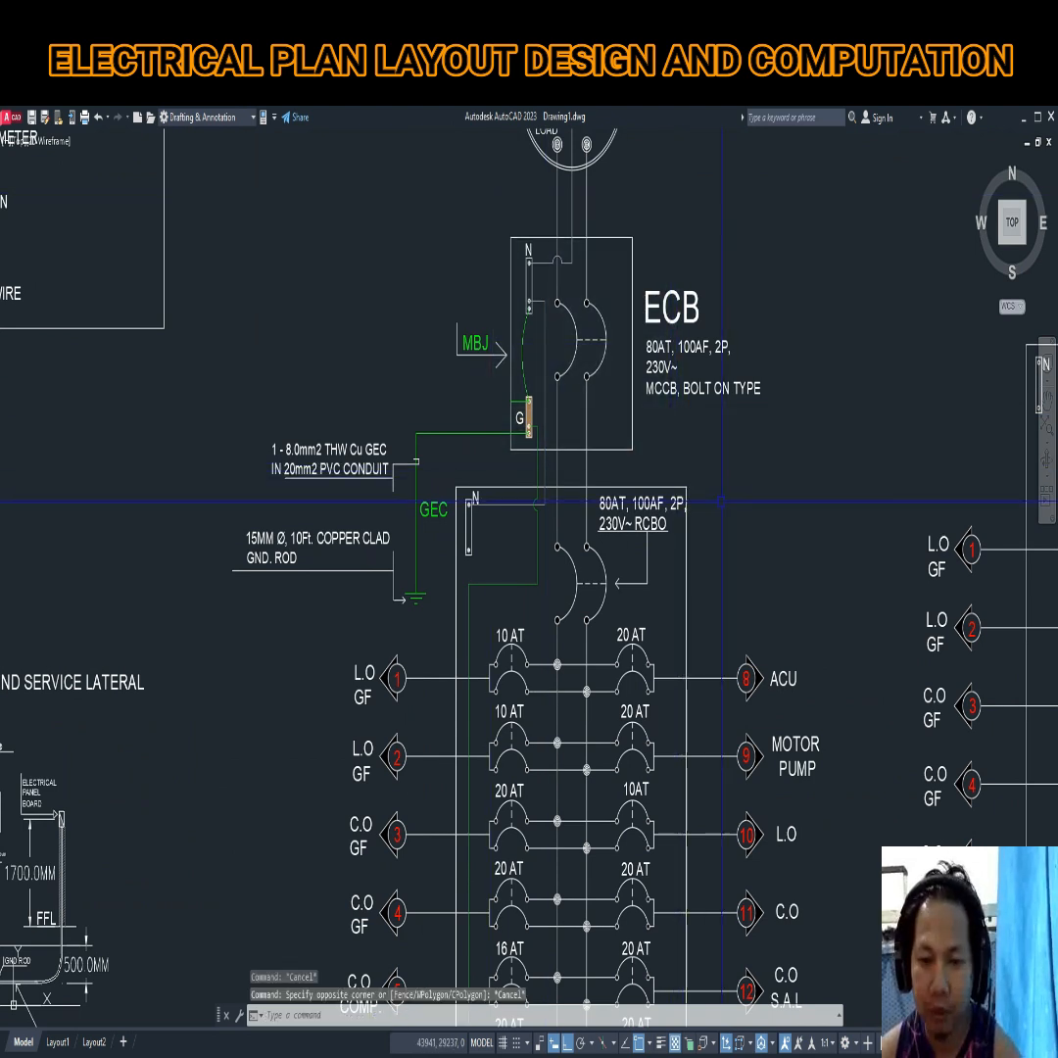
scroll(722, 502, down, 5)
scroll(480, 544, up, 1)
scroll(480, 544, up, 2)
scroll(621, 614, down, 2)
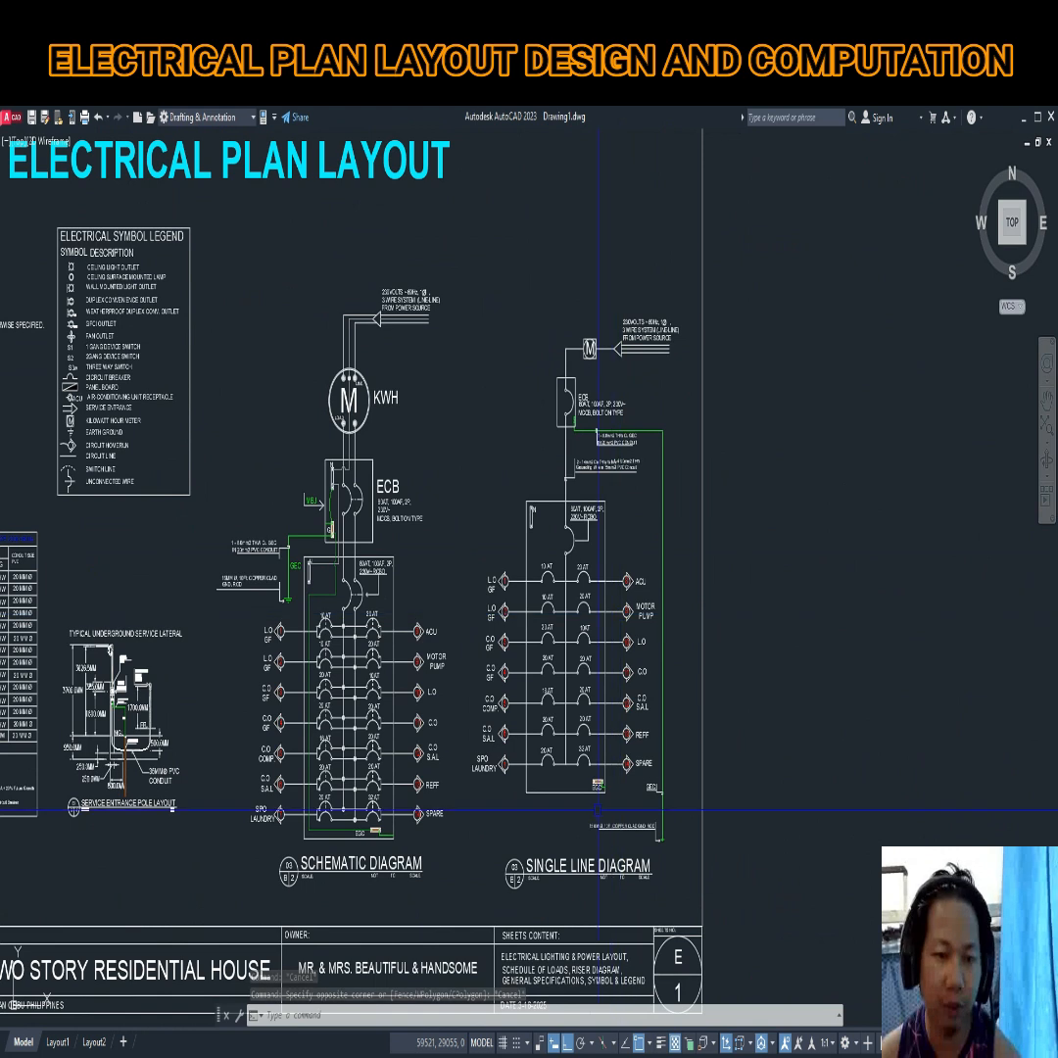
scroll(598, 810, up, 2)
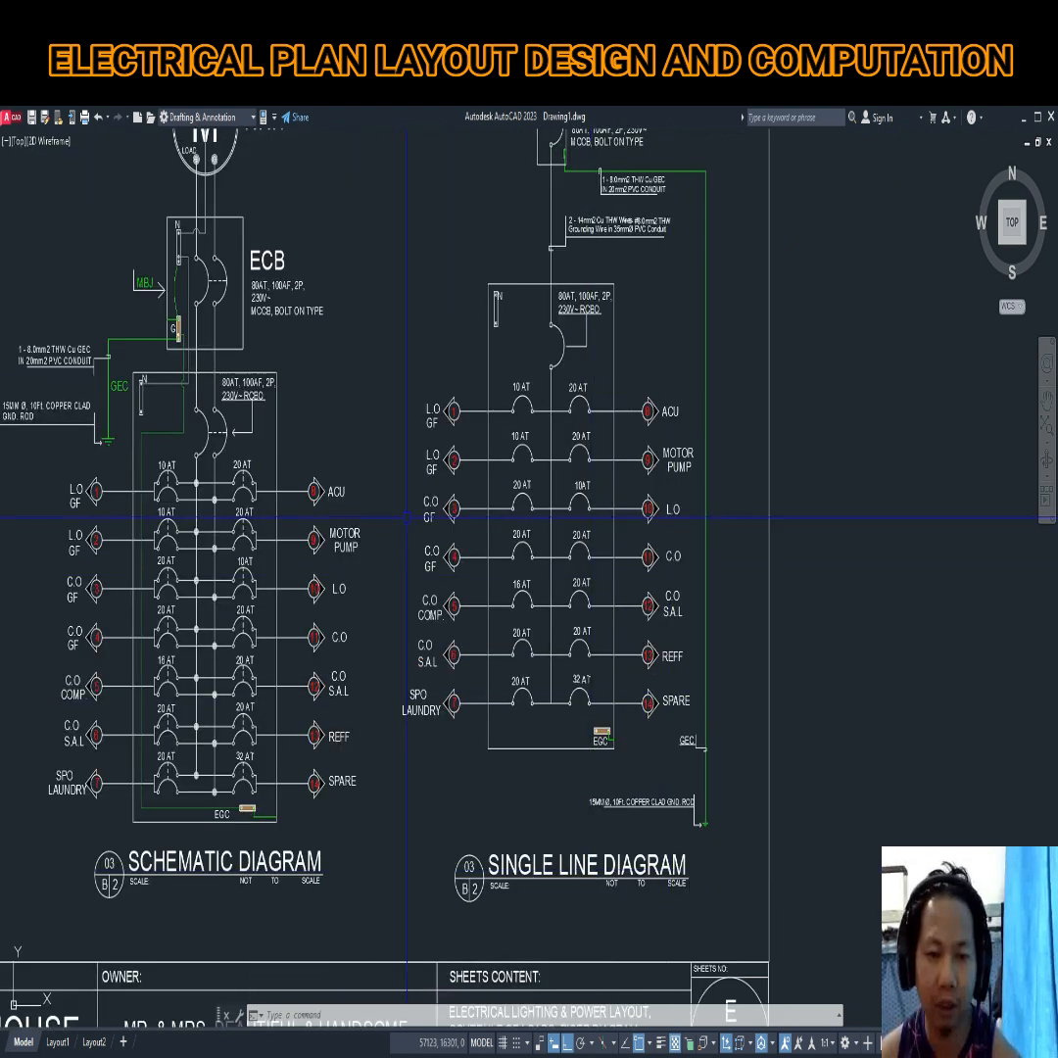
Examine the two-pole branch breakers of circuits 1 to 14 in the schematic diagram, framing them with a selection window
click(411, 441)
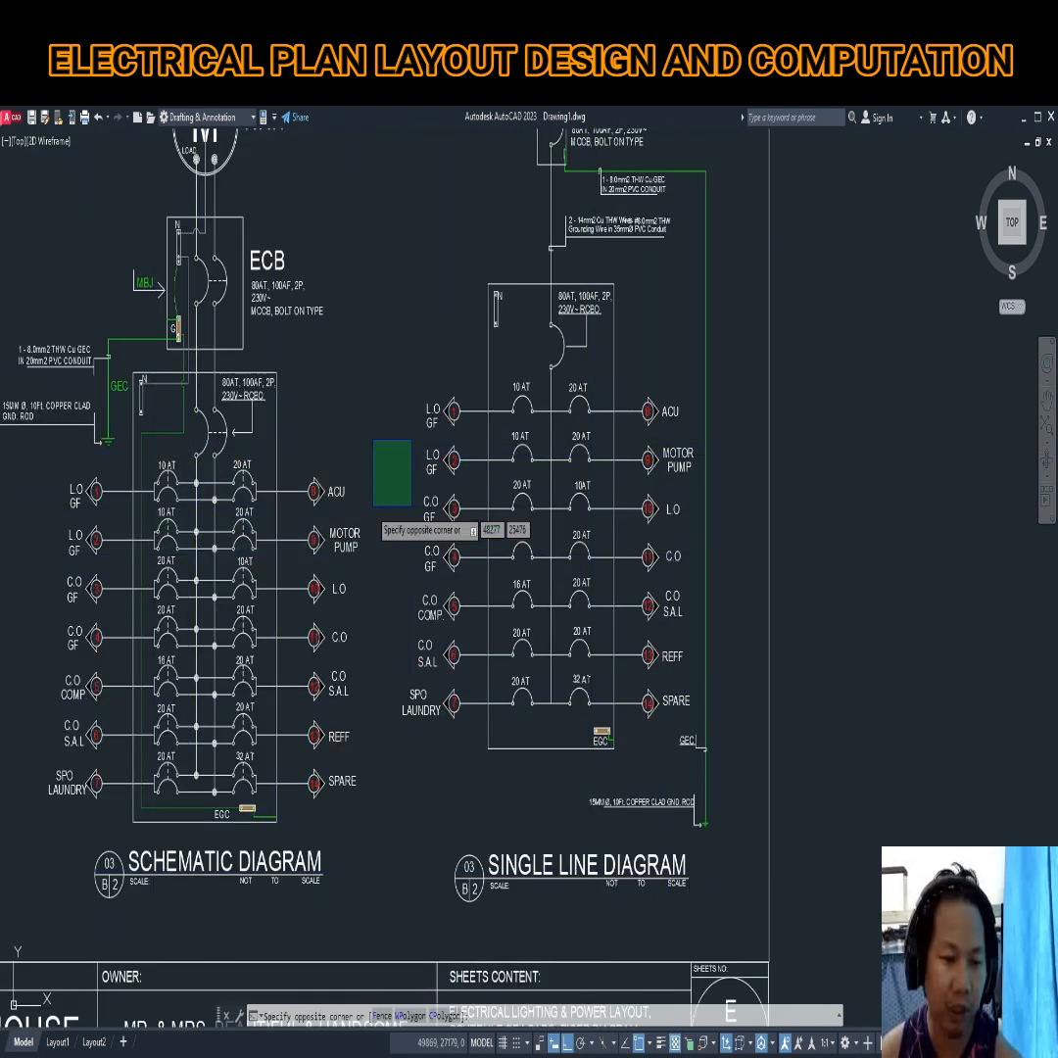
key(Escape)
click(372, 919)
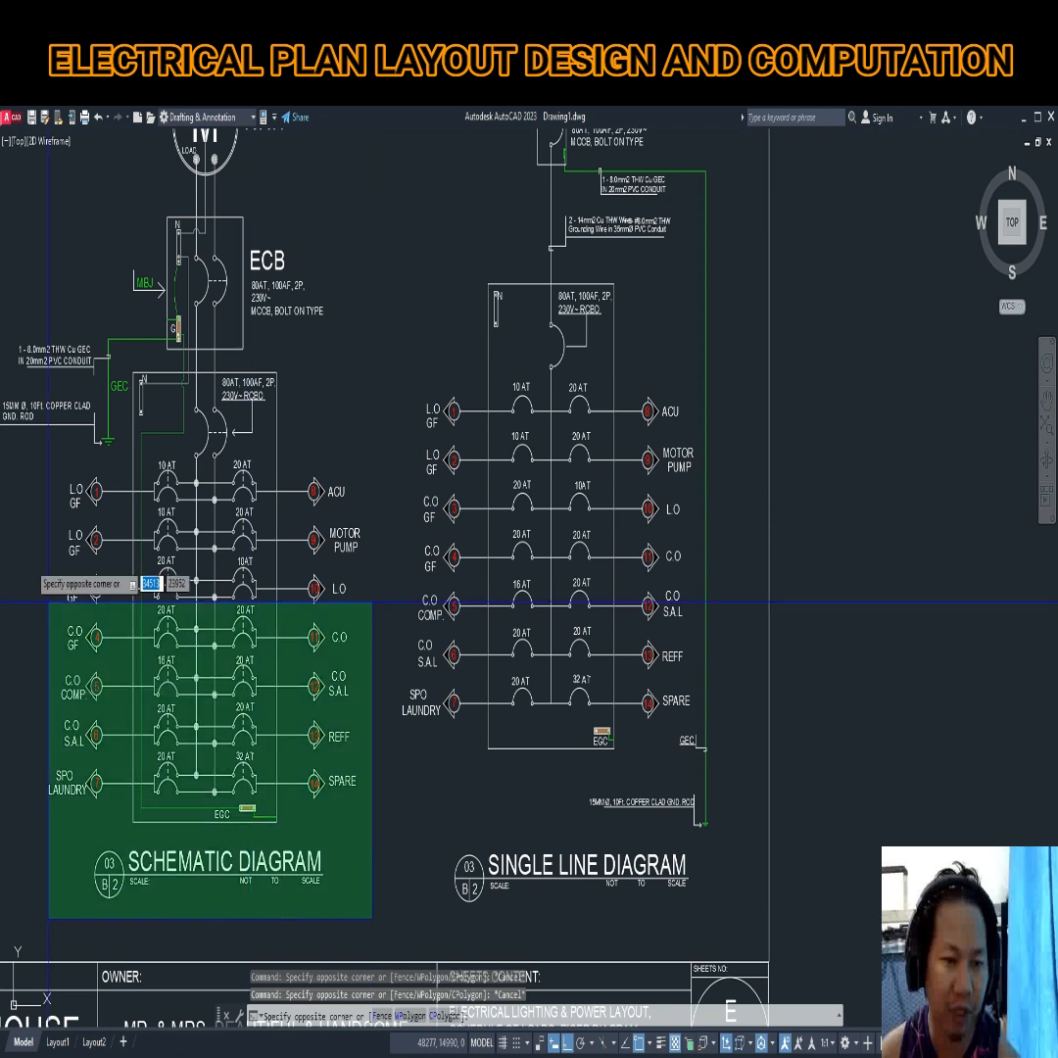
key(Escape)
scroll(139, 483, up, 4)
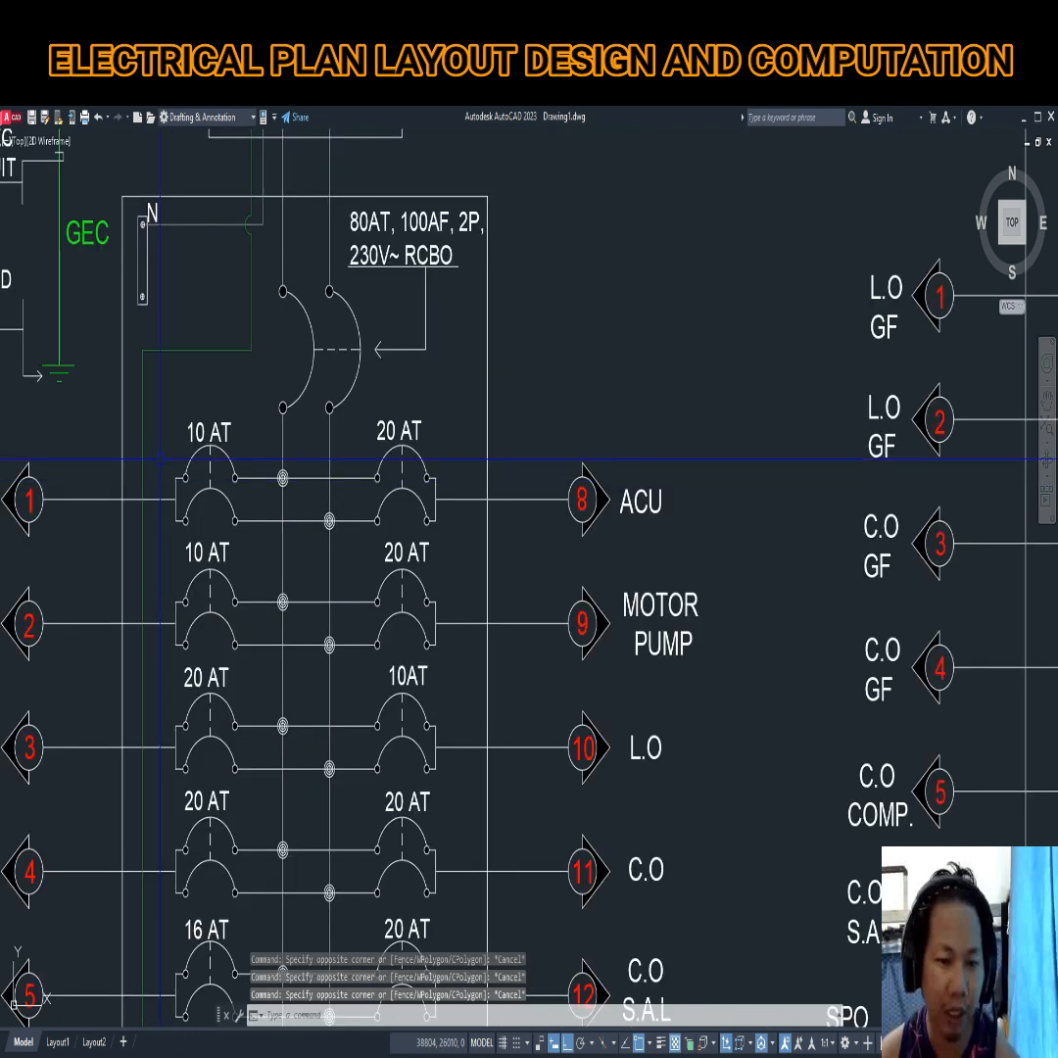
click(153, 420)
scroll(333, 754, down, 5)
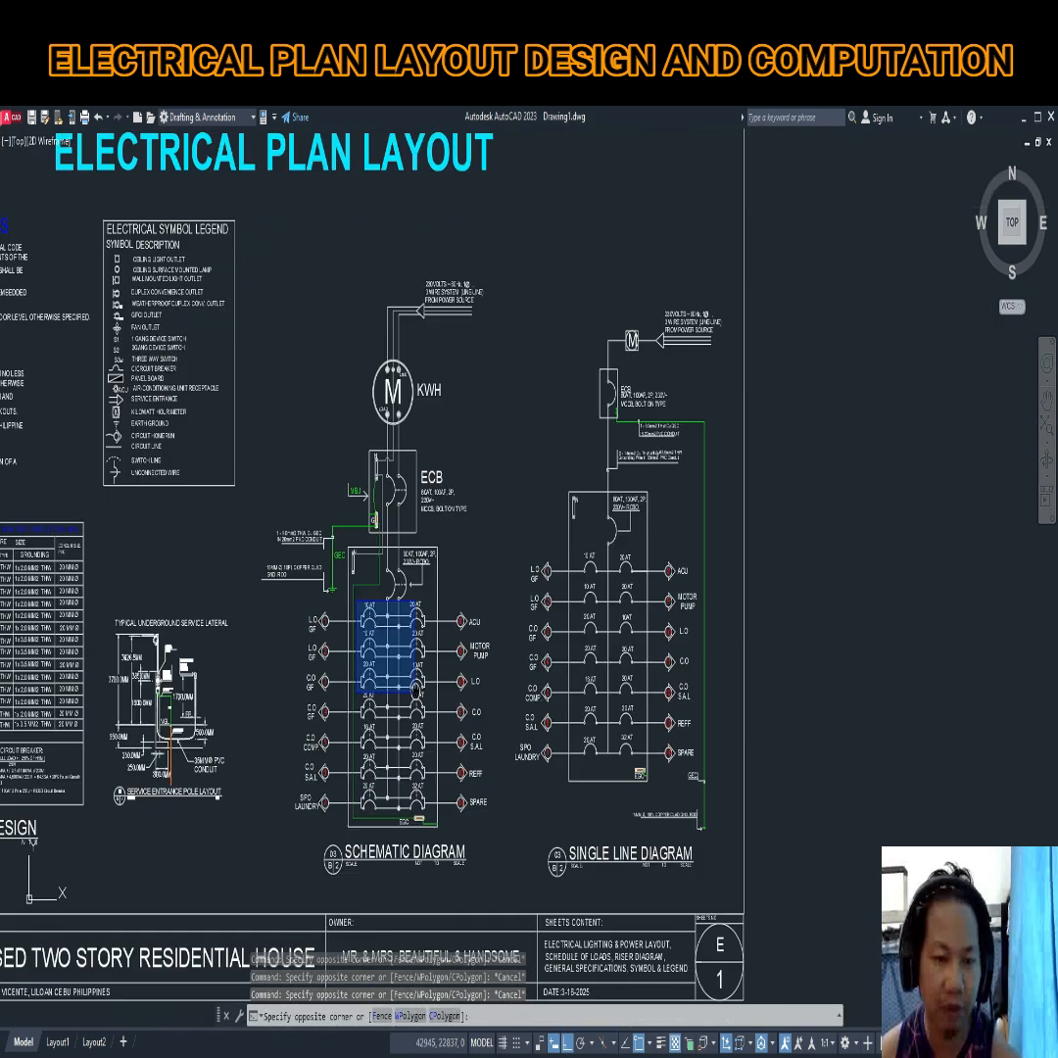
scroll(425, 753, up, 5)
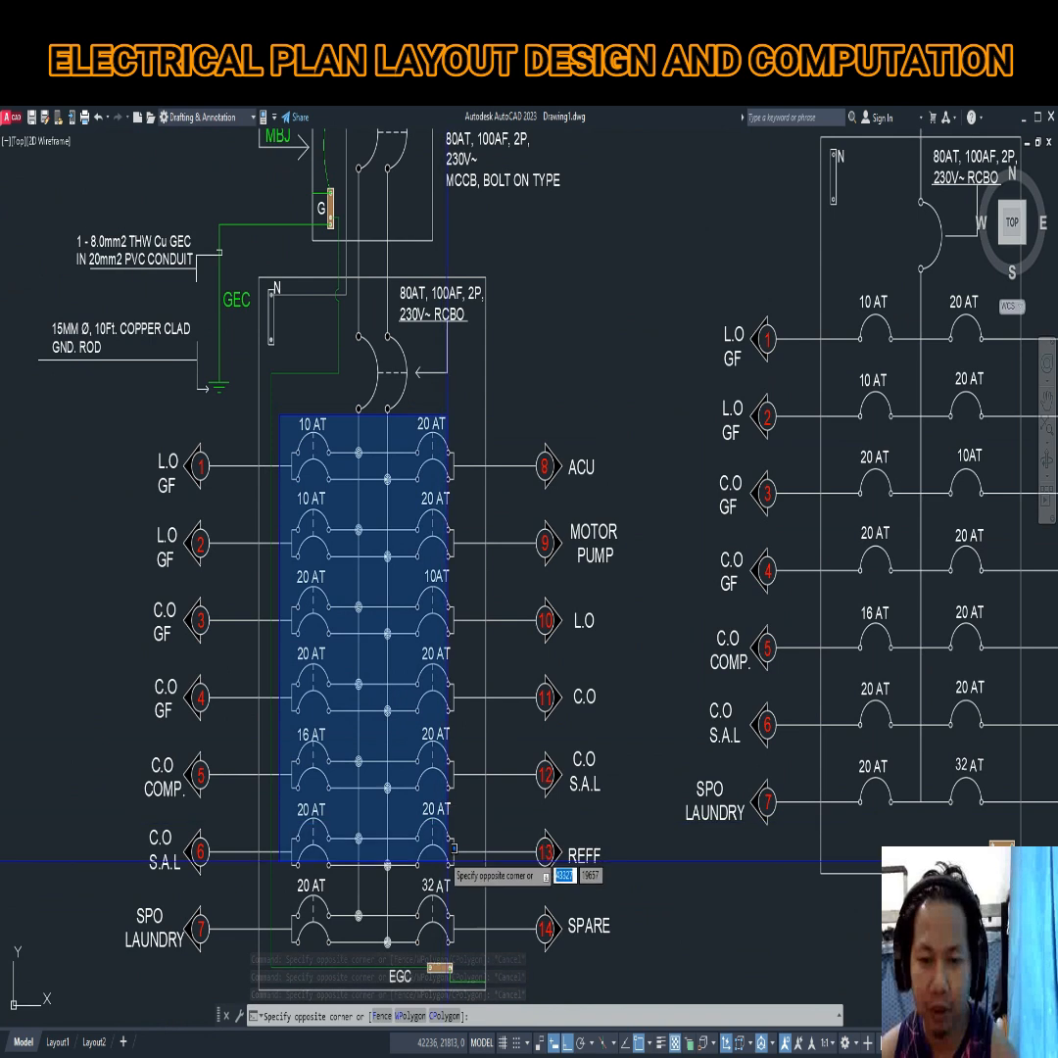
key(Escape)
scroll(624, 715, down, 5)
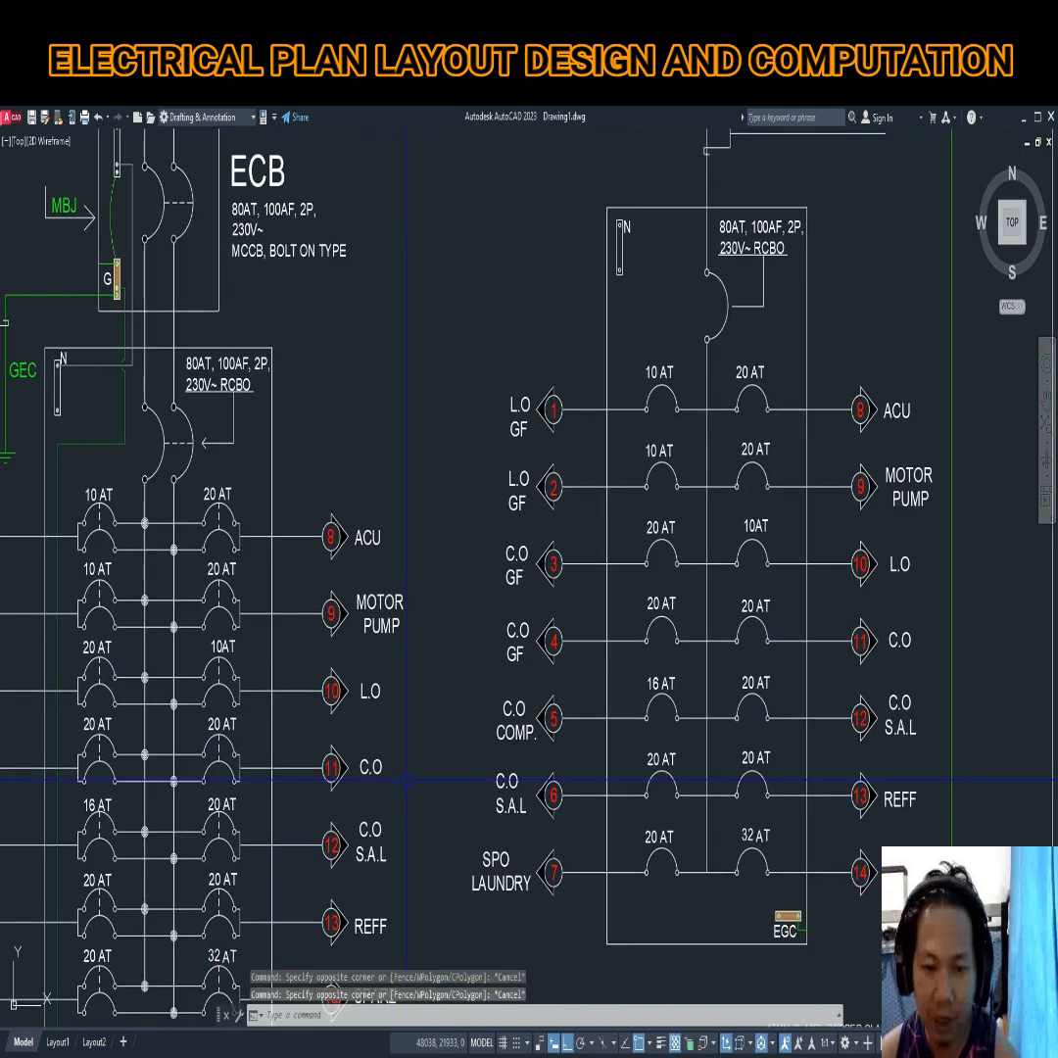
Examine the adjacent single line diagram's panel and its 14 branch circuits, framing them with a selection window
scroll(529, 748, up, 3)
click(708, 882)
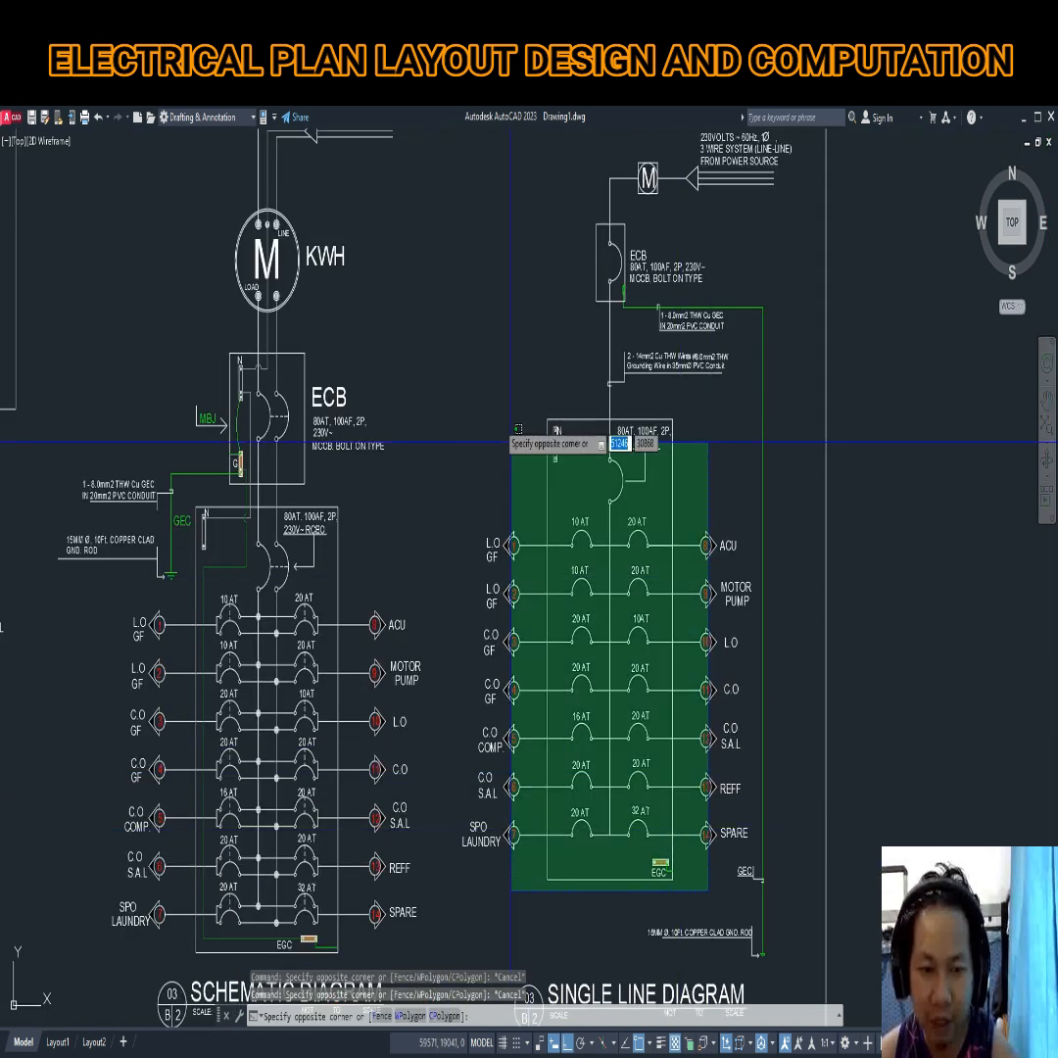
scroll(500, 448, up, 2)
mouse_move(498, 483)
middle_down()
mouse_move(407, 391)
mouse_move(364, 294)
middle_up()
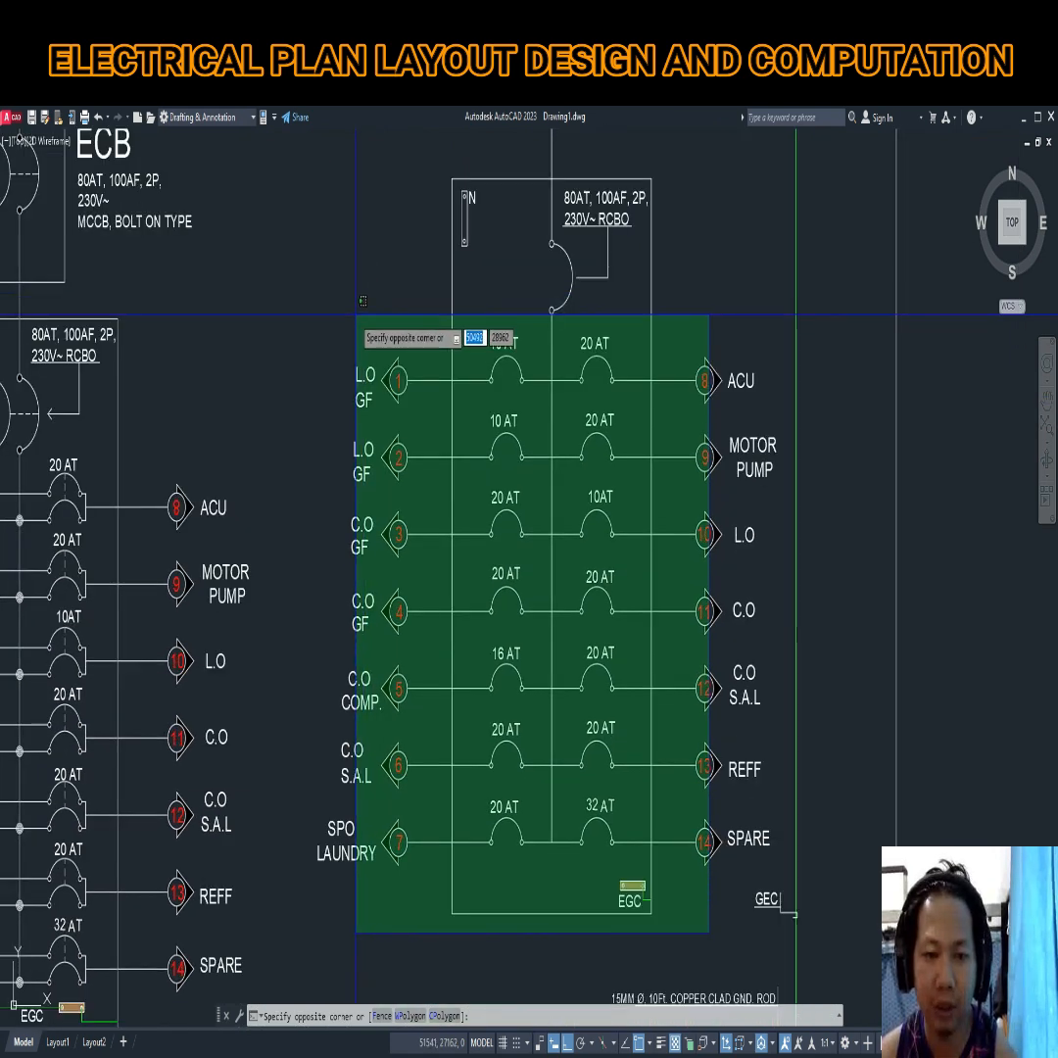
key(Escape)
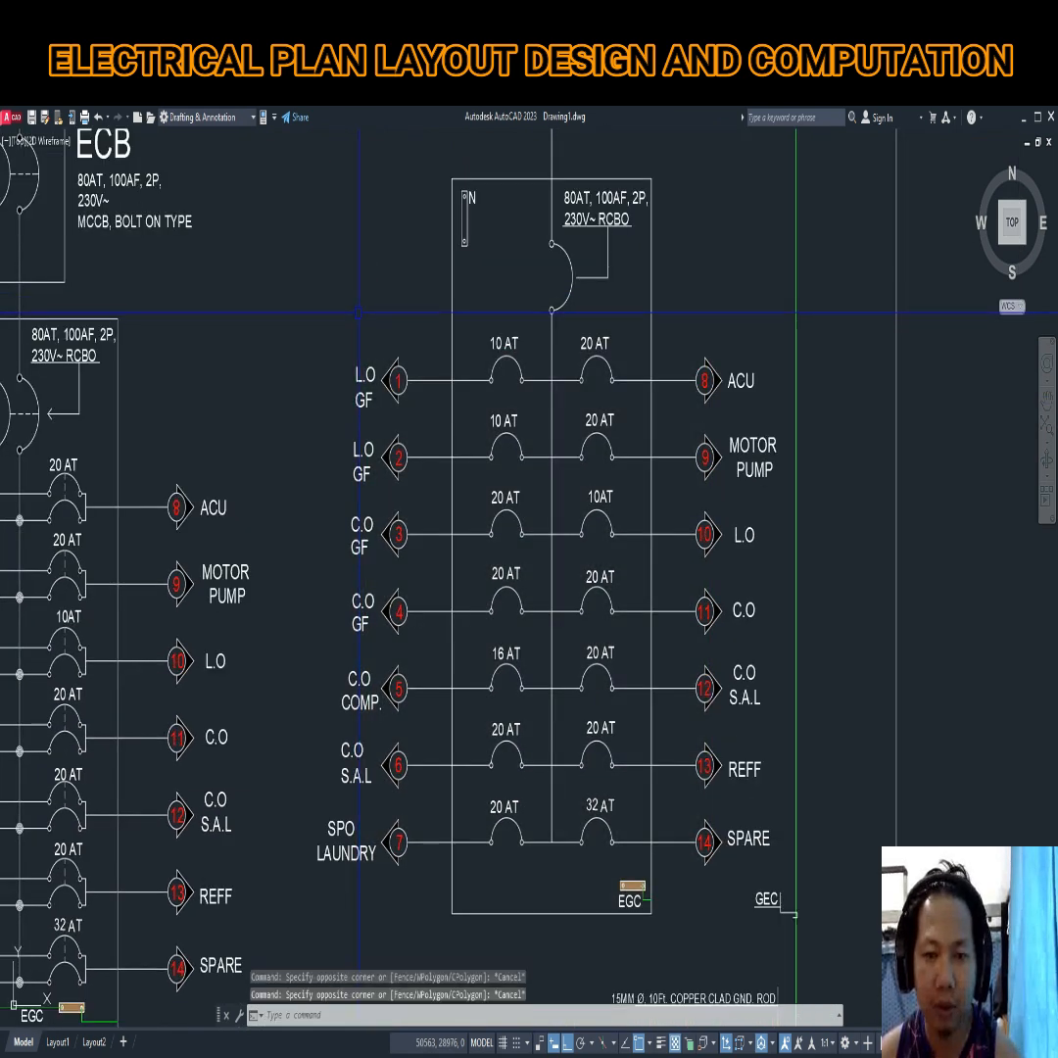
Examine the 2-wire single line diagram beside the power layout, framing the whole diagram with a selection window
scroll(358, 311, down, 2)
middle_drag(349, 208, 427, 602)
middle_drag(471, 501, 470, 730)
scroll(470, 725, down, 2)
middle_drag(443, 443, 477, 712)
scroll(447, 574, up, 2)
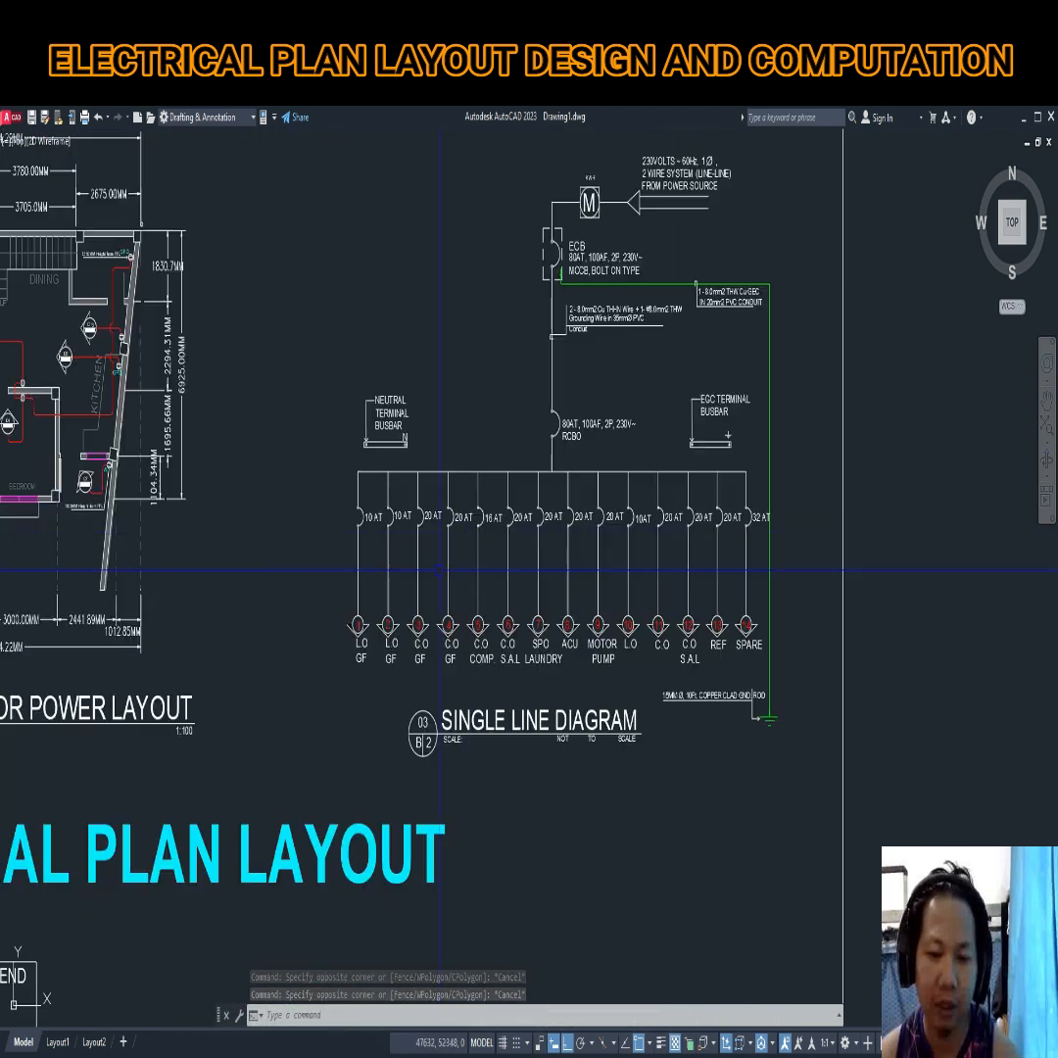
middle_drag(477, 422, 348, 532)
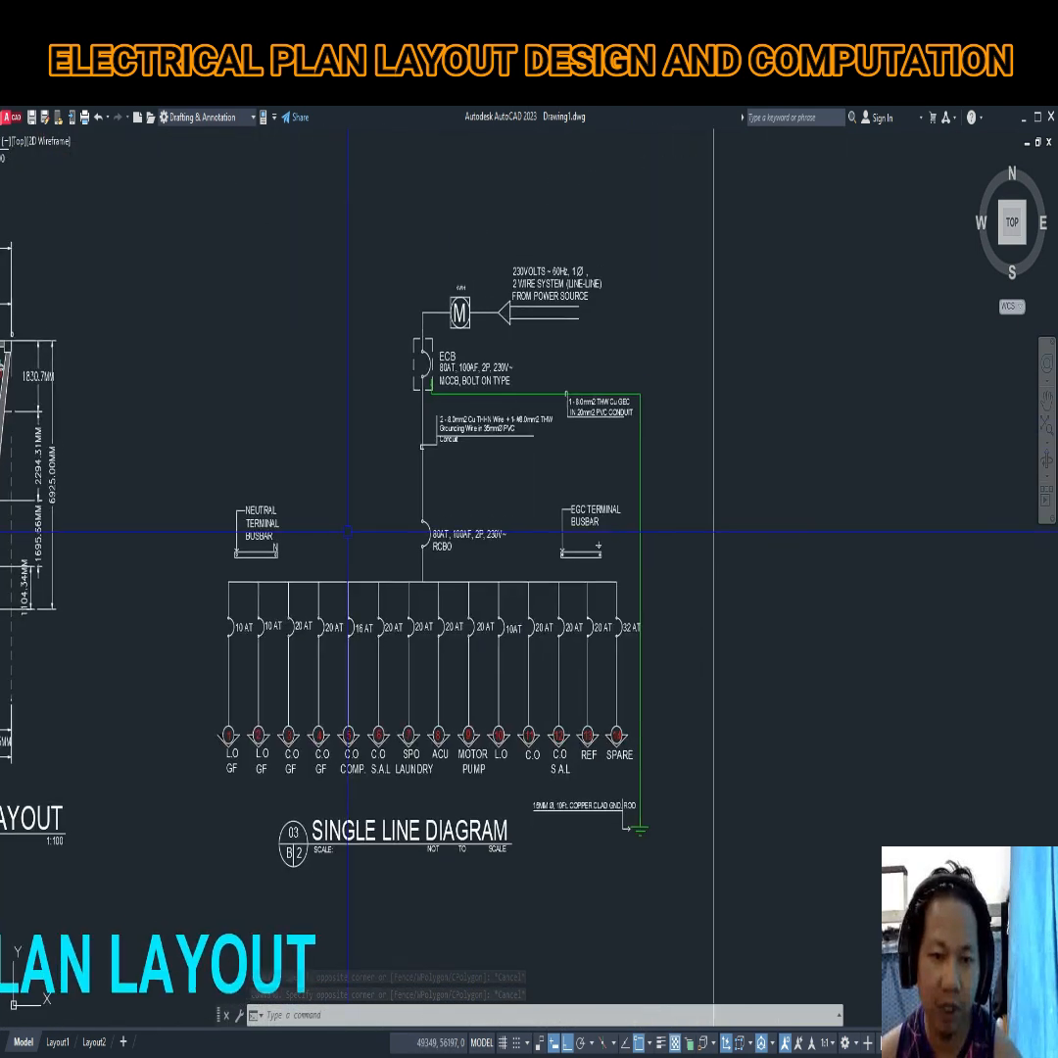
click(663, 868)
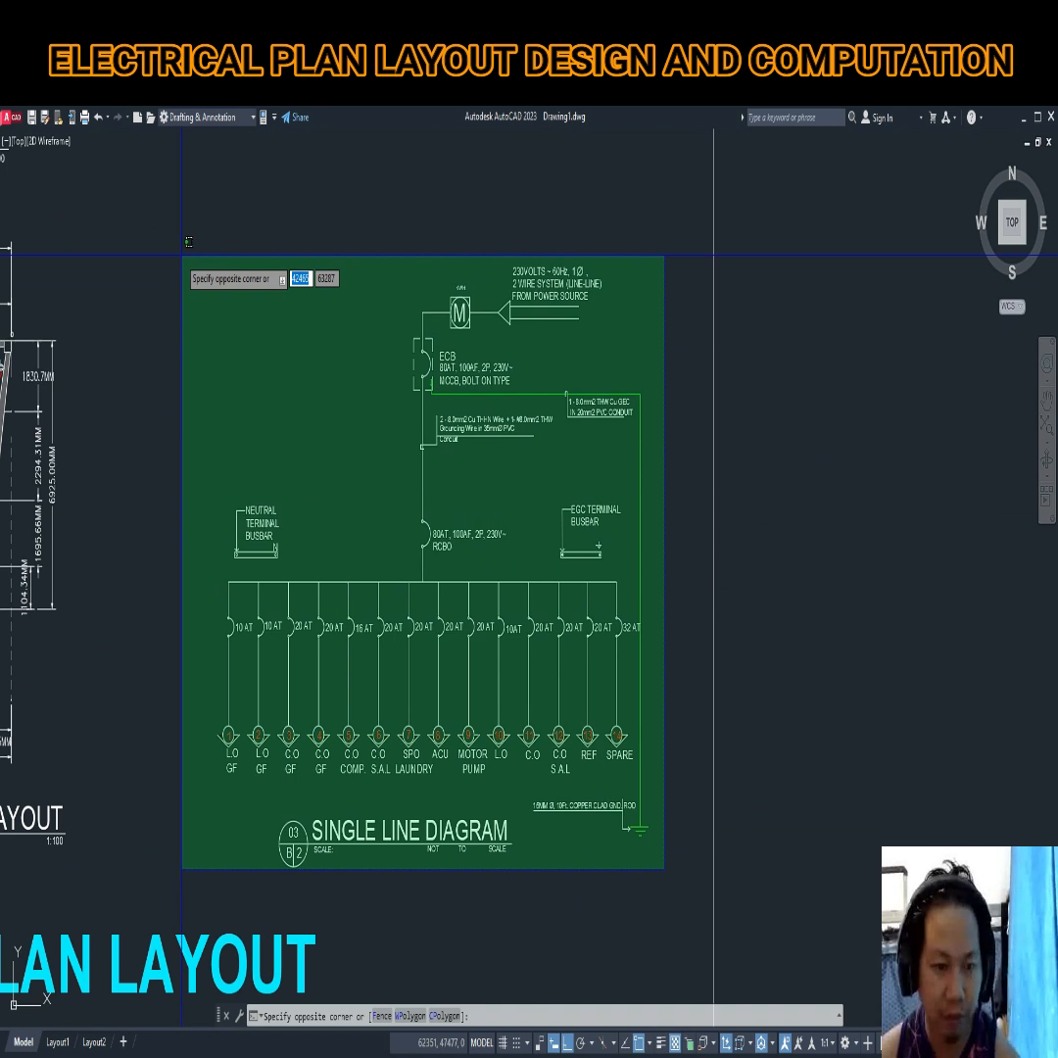
key(Escape)
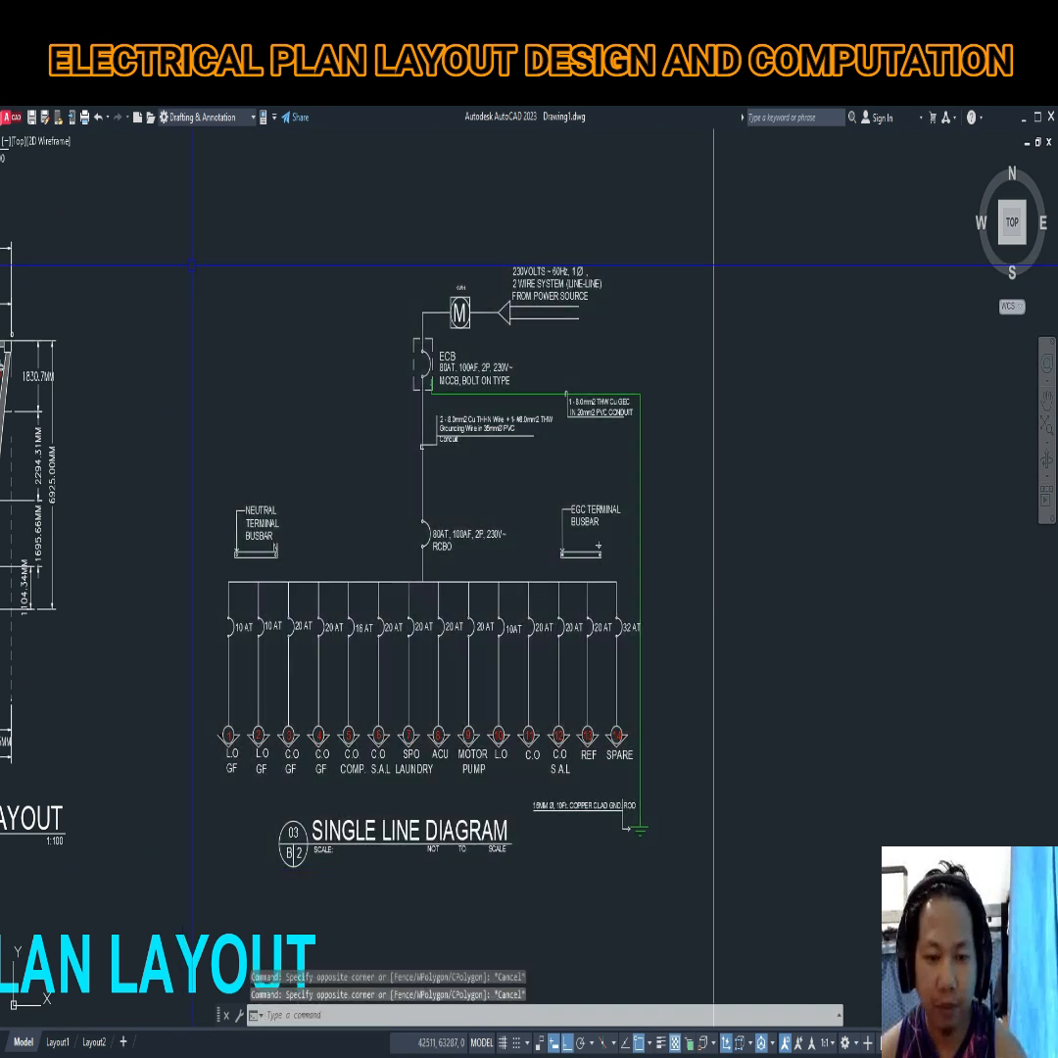
Examine the service entrance pole layout, framing the whole drawing and its typical underground service lateral title
scroll(343, 243, down, 4)
scroll(343, 243, down, 4)
middle_drag(266, 628, 456, 685)
scroll(450, 665, up, 4)
scroll(449, 665, up, 6)
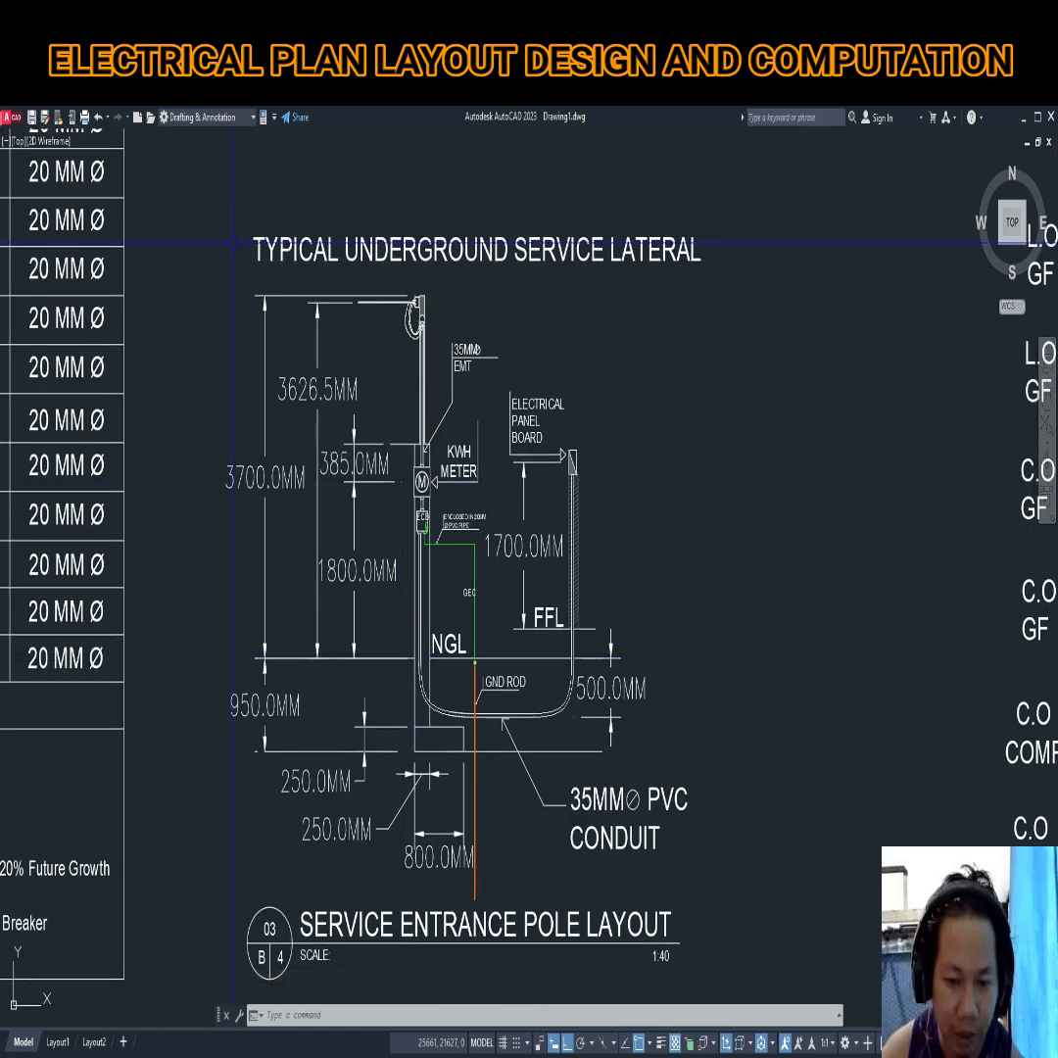
click(222, 207)
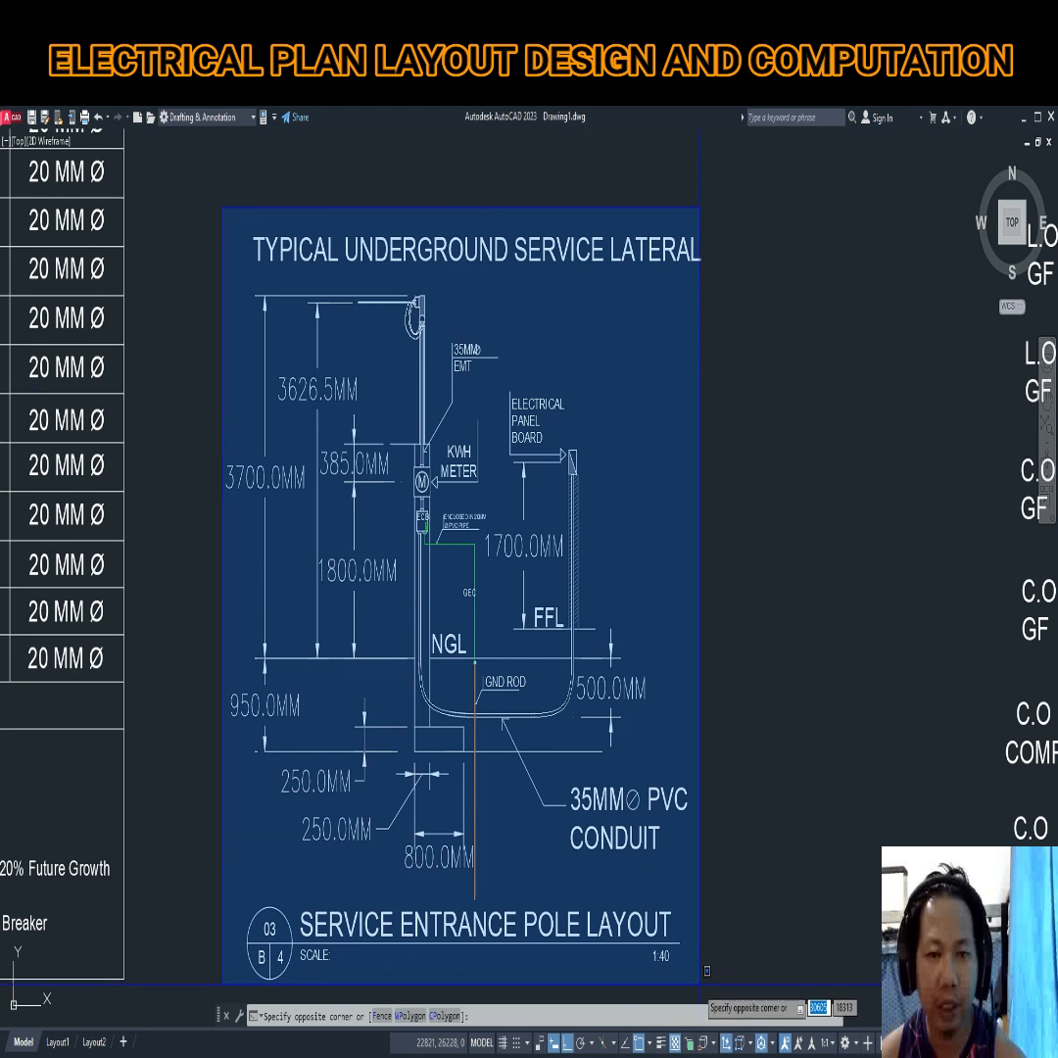
key(Escape)
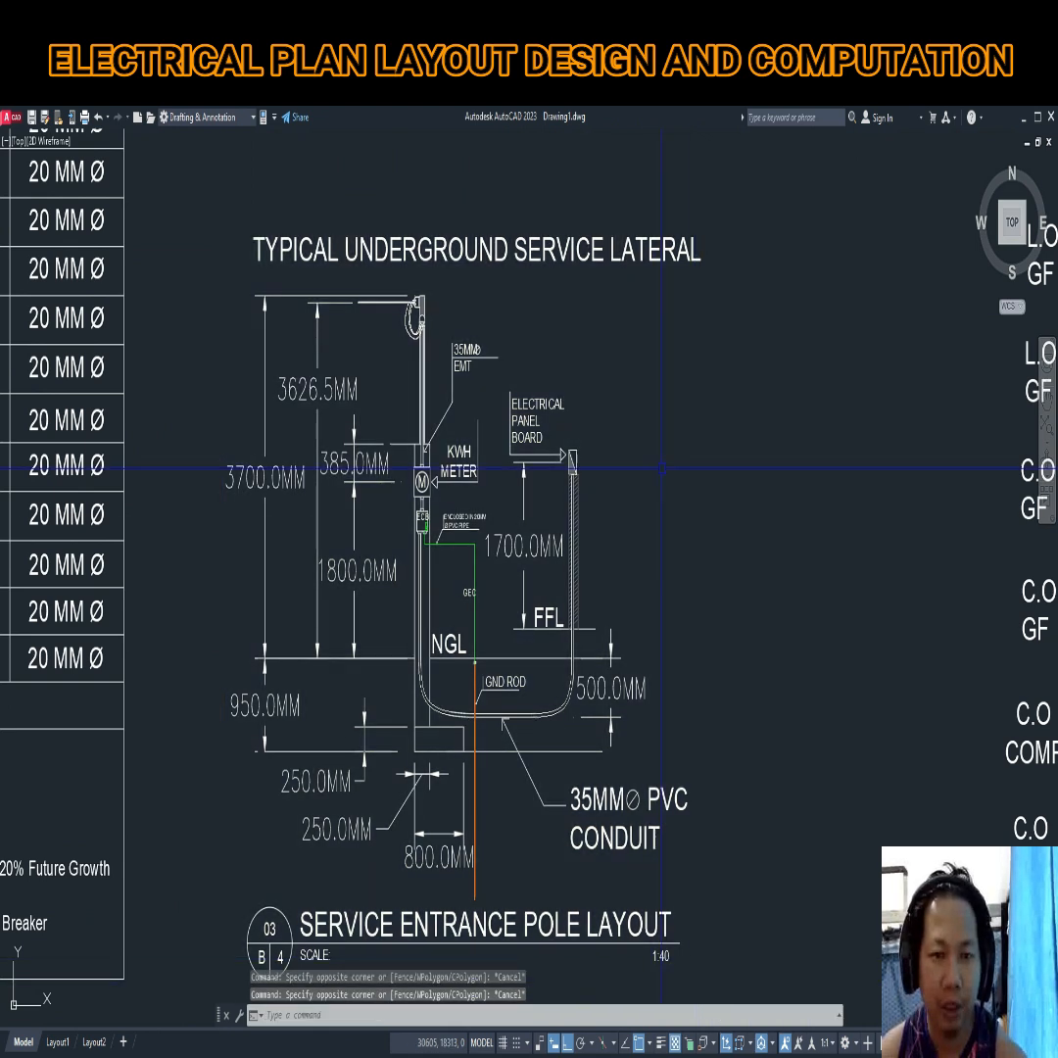
click(672, 296)
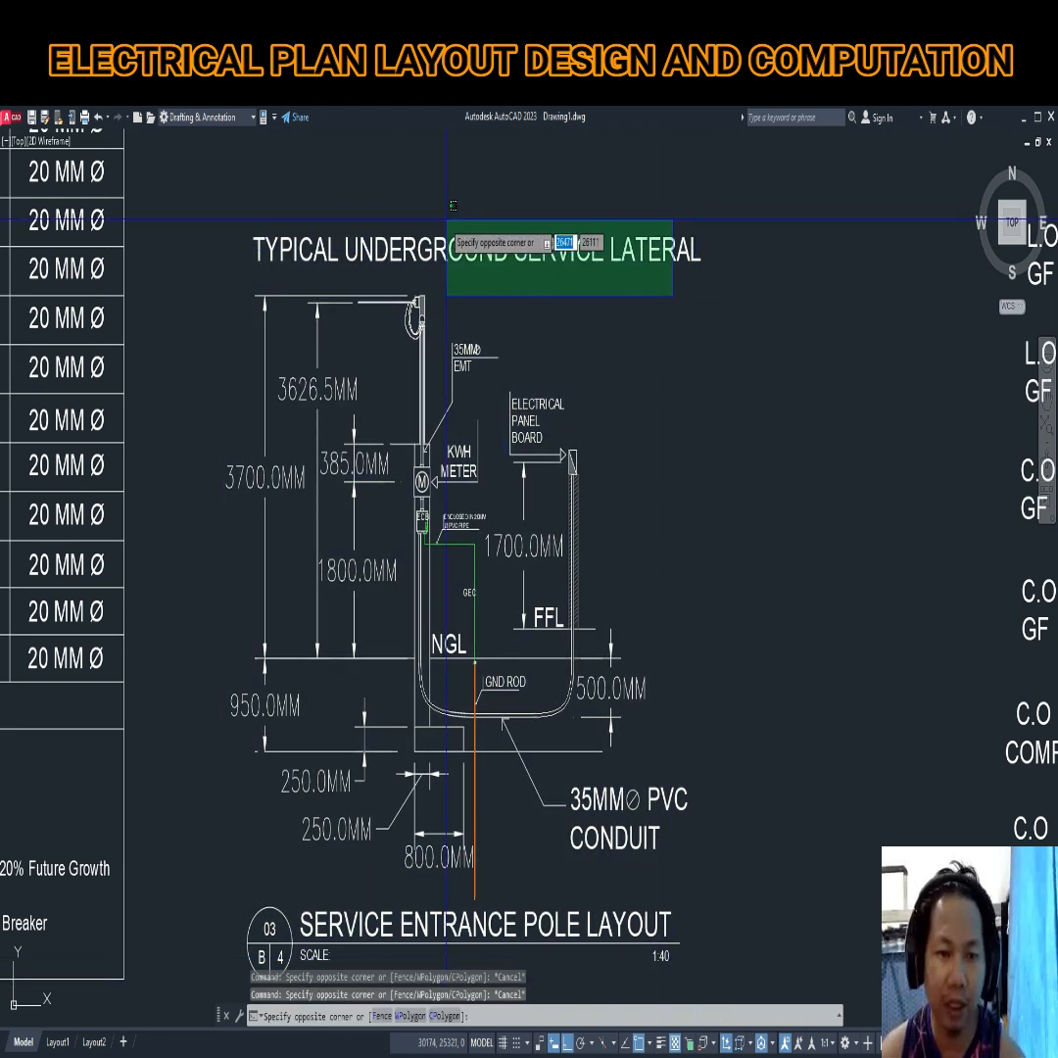
key(Escape)
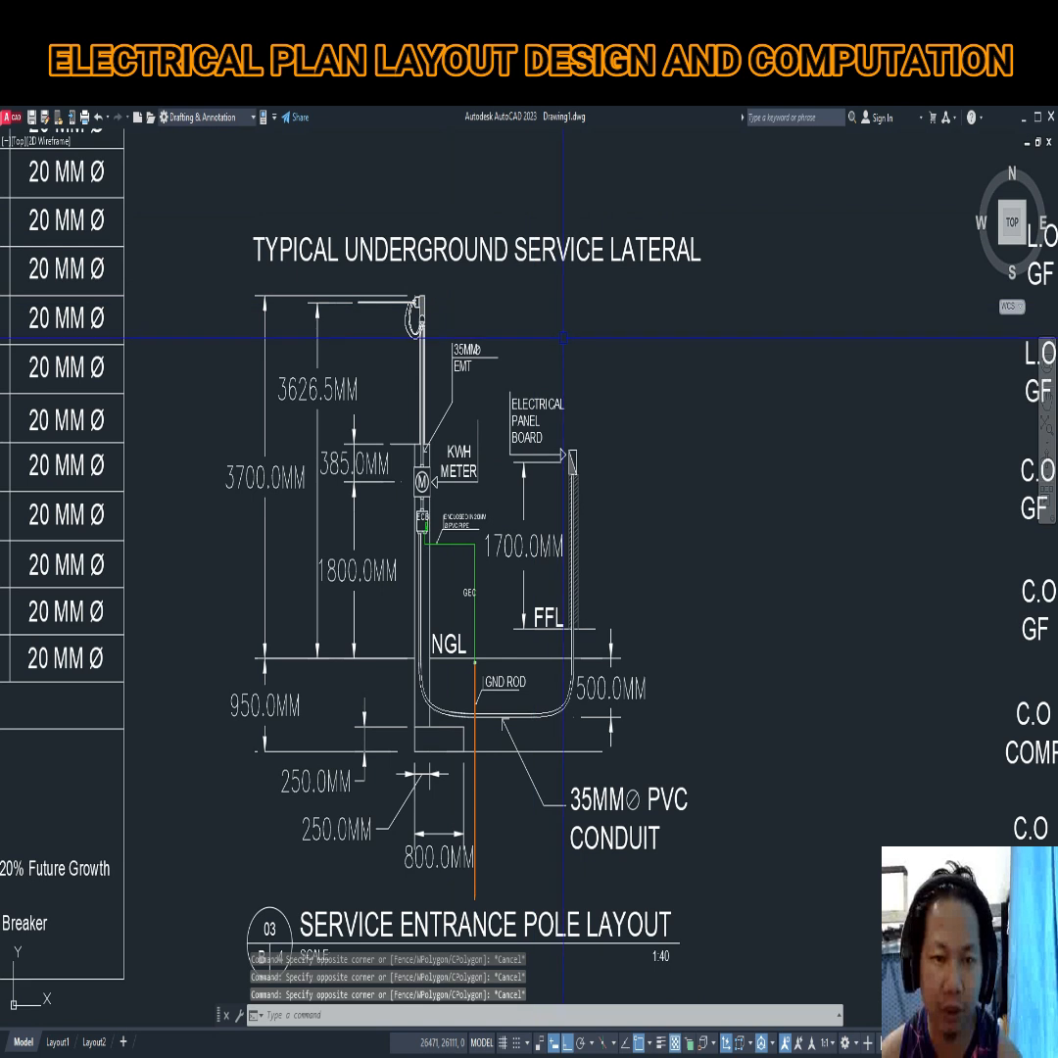
Examine the service pole from its overhead connection through the 35 mm EMT, KWH meter and ECB to its footing, framing it with a selection window
scroll(410, 319, up, 5)
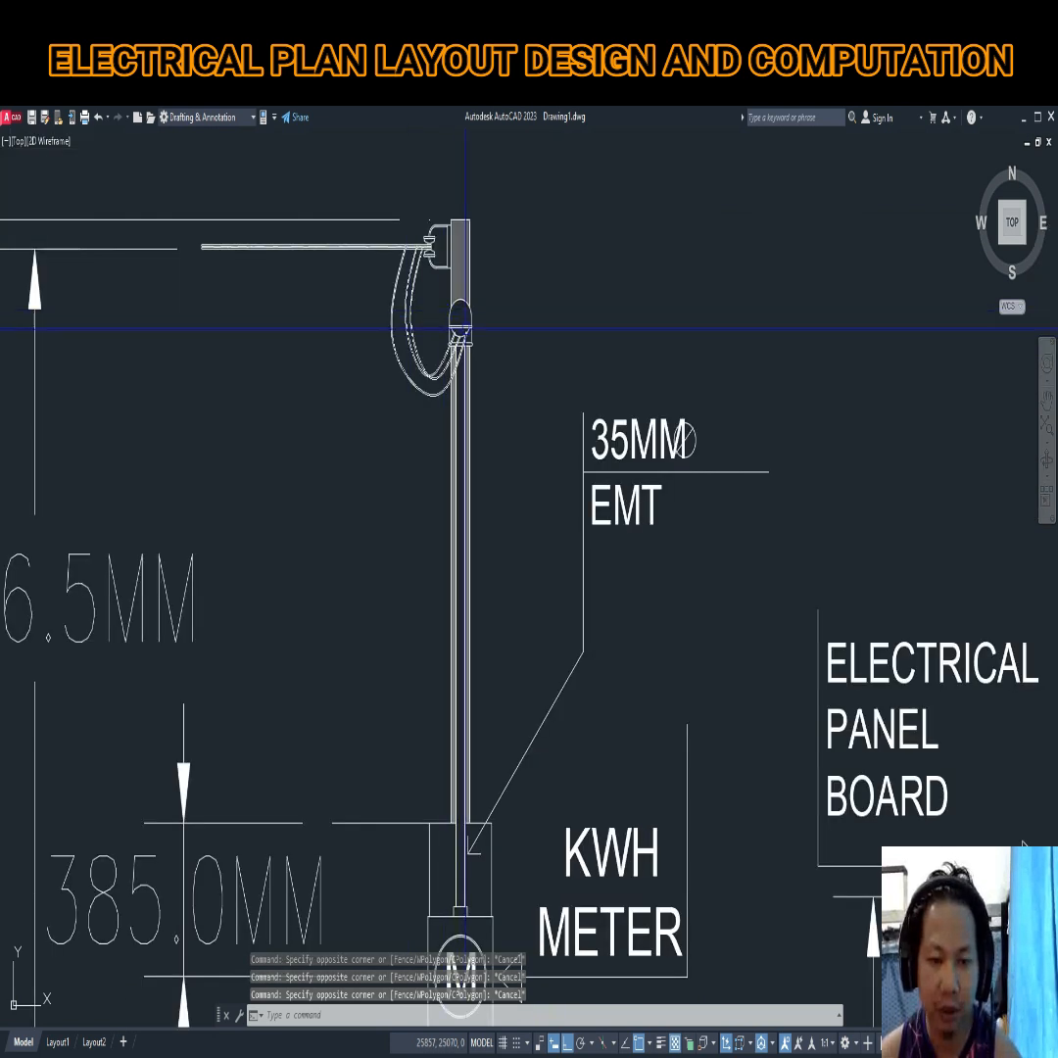
click(386, 155)
scroll(549, 735, down, 3)
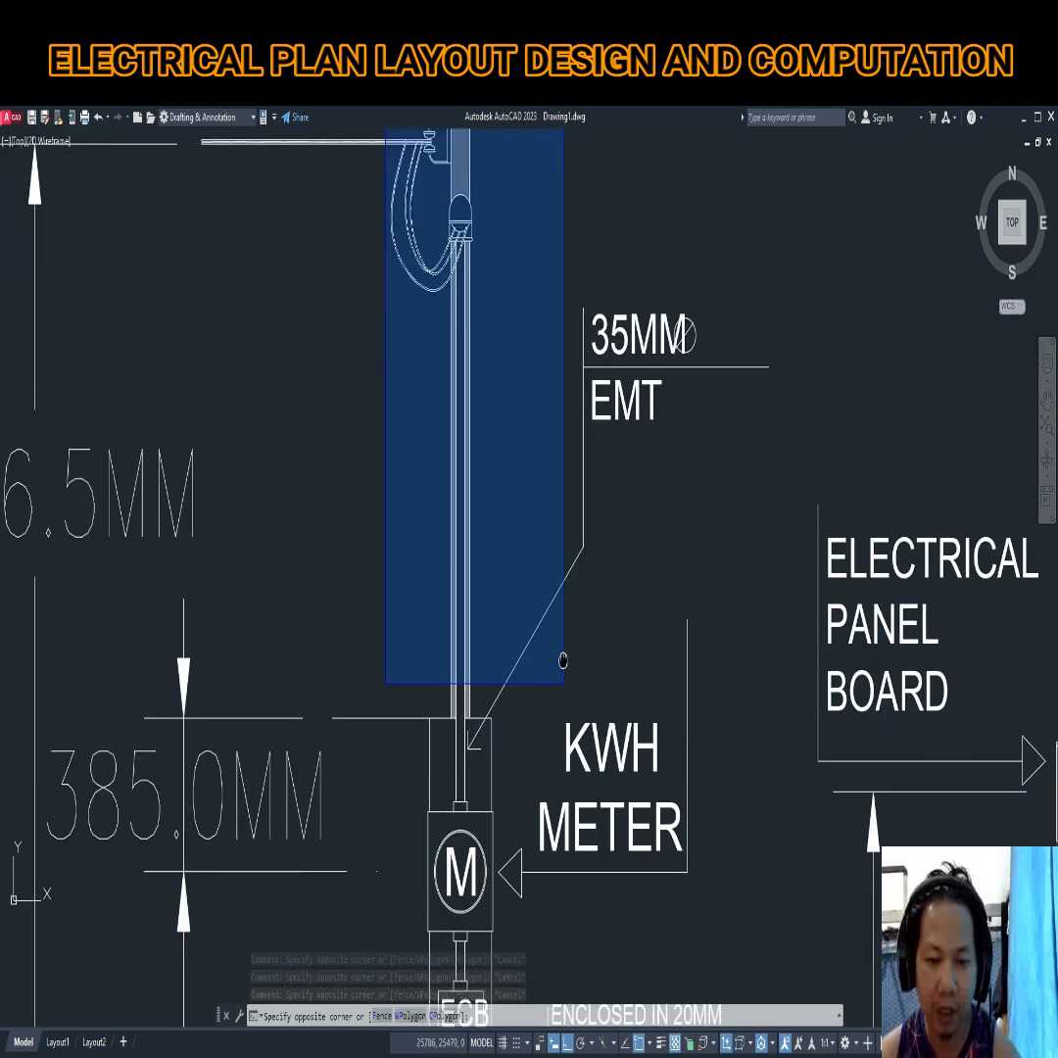
scroll(566, 756, down, 4)
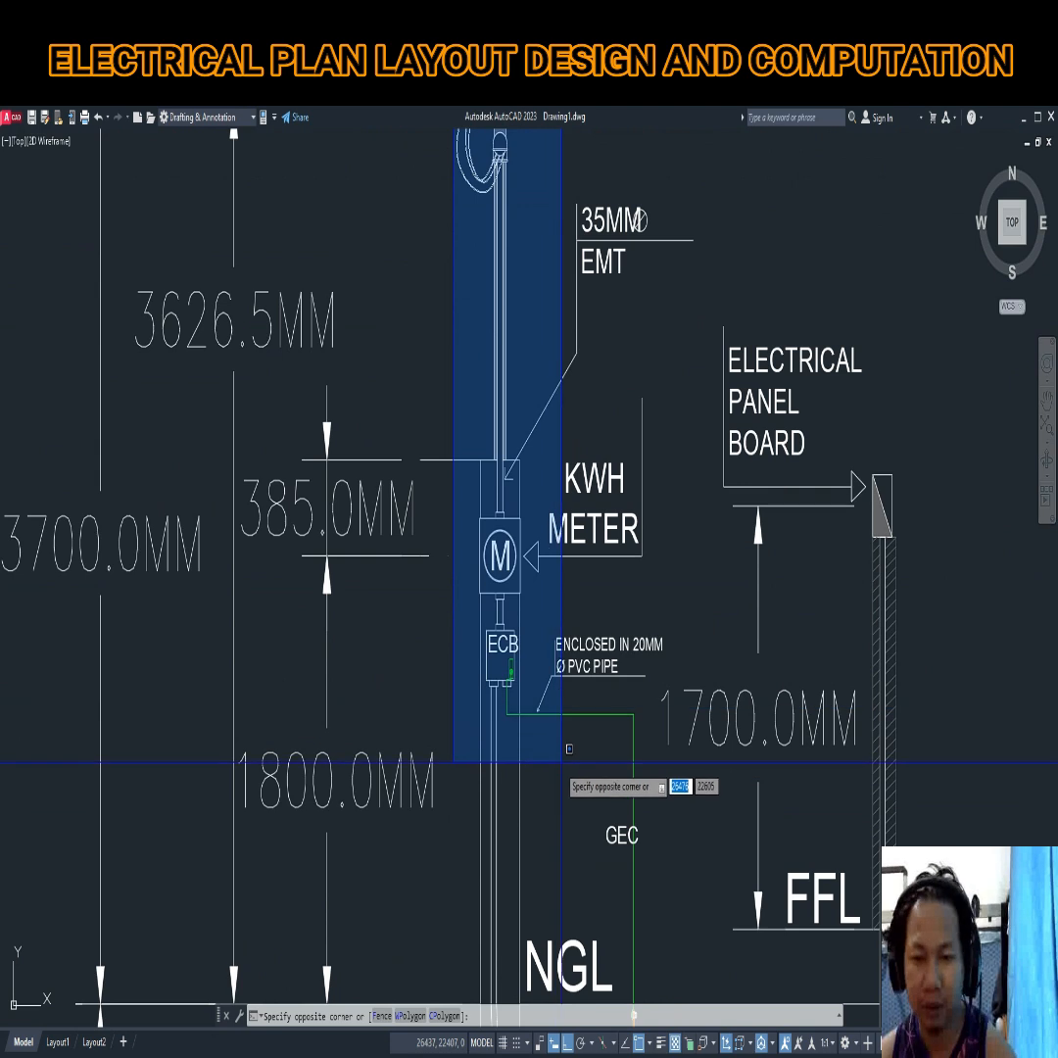
middle_drag(560, 764, 561, 609)
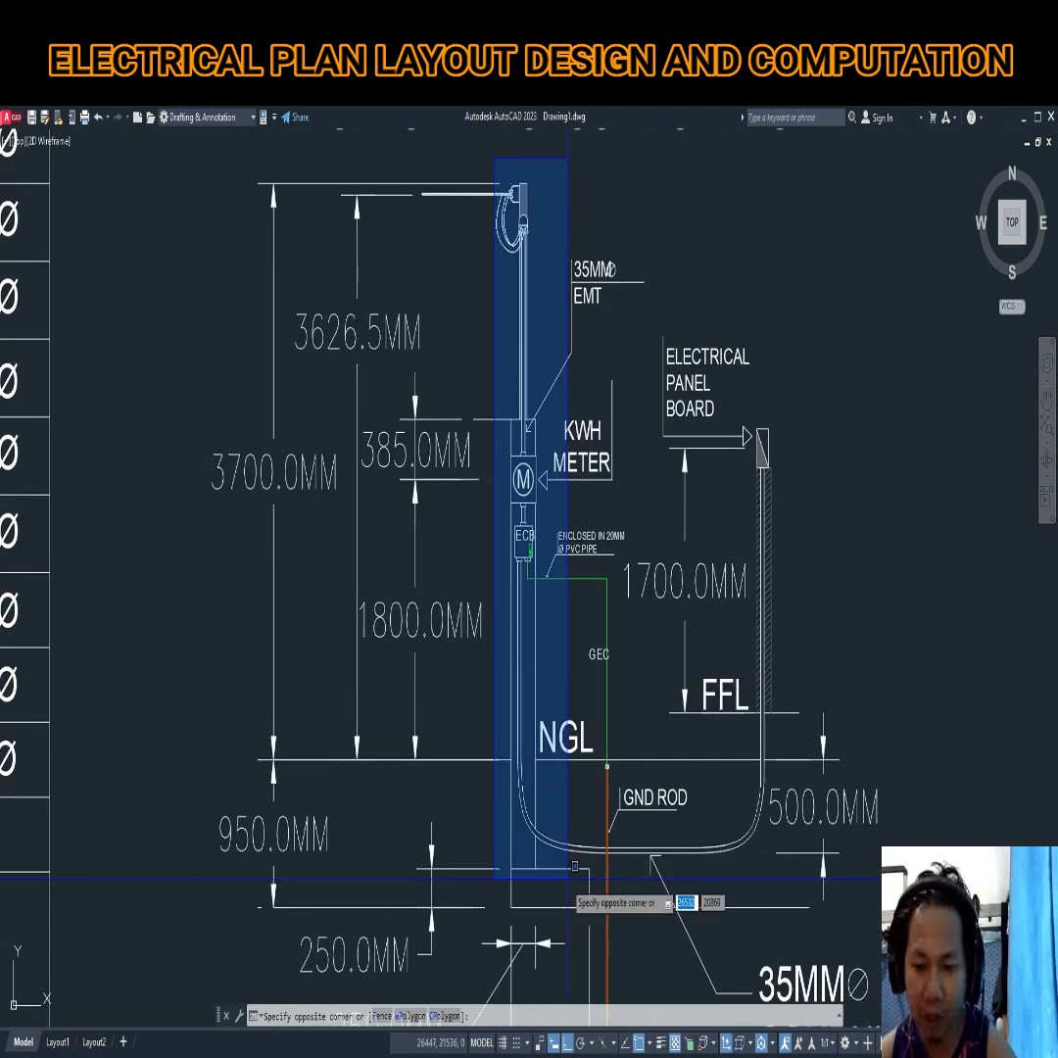
key(Escape)
key(Escape)
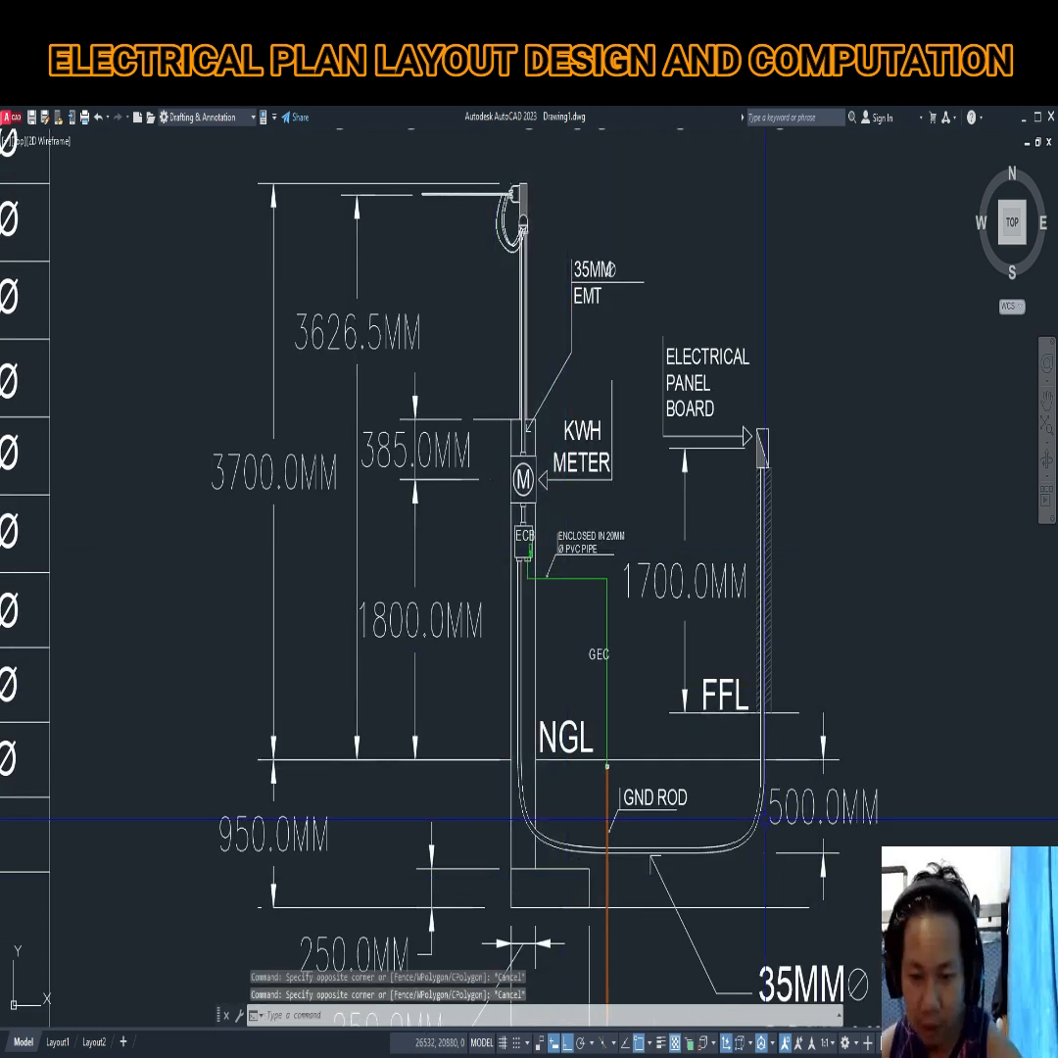
key(Escape)
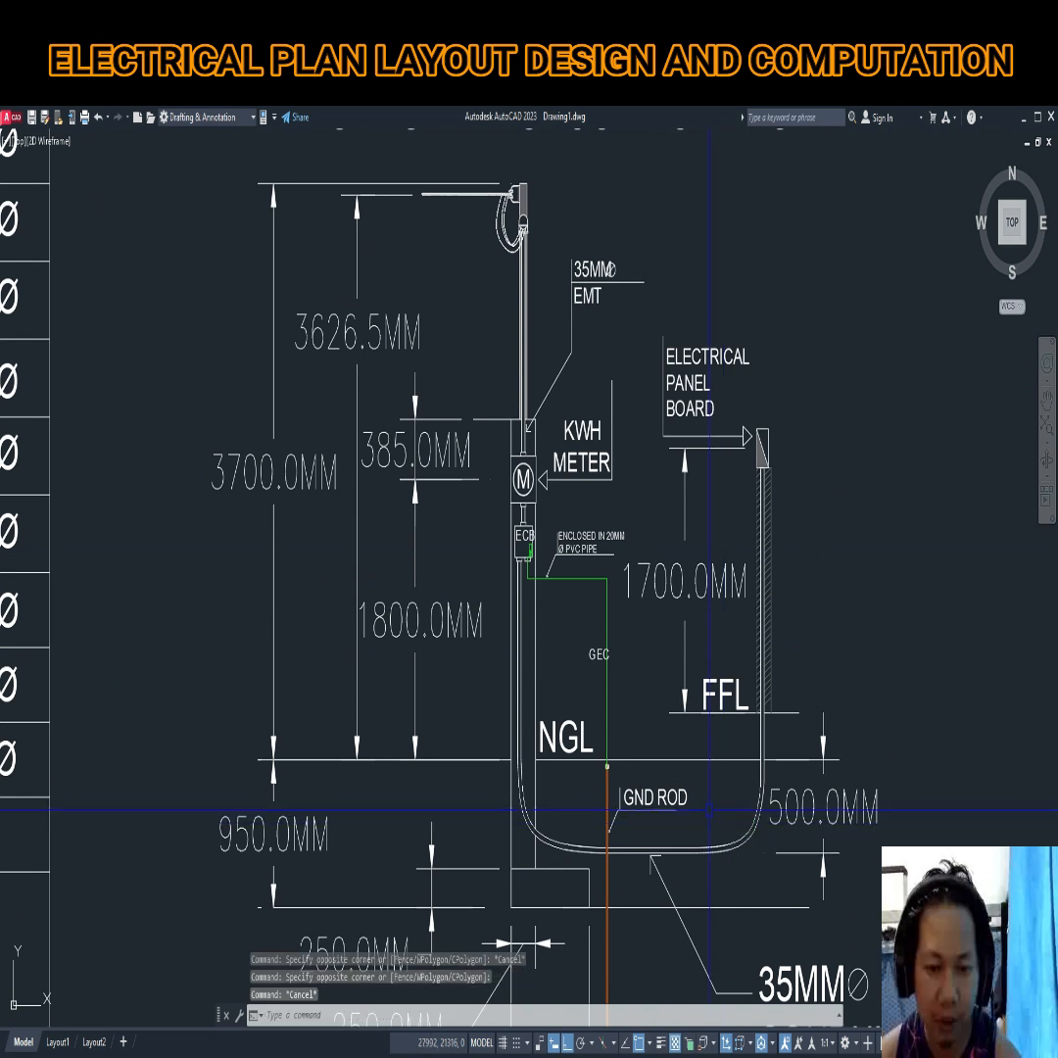
Examine the underground conduit run to the electrical panel board, framing the panel board and its wall riser with a selection window
middle_drag(696, 821, 597, 809)
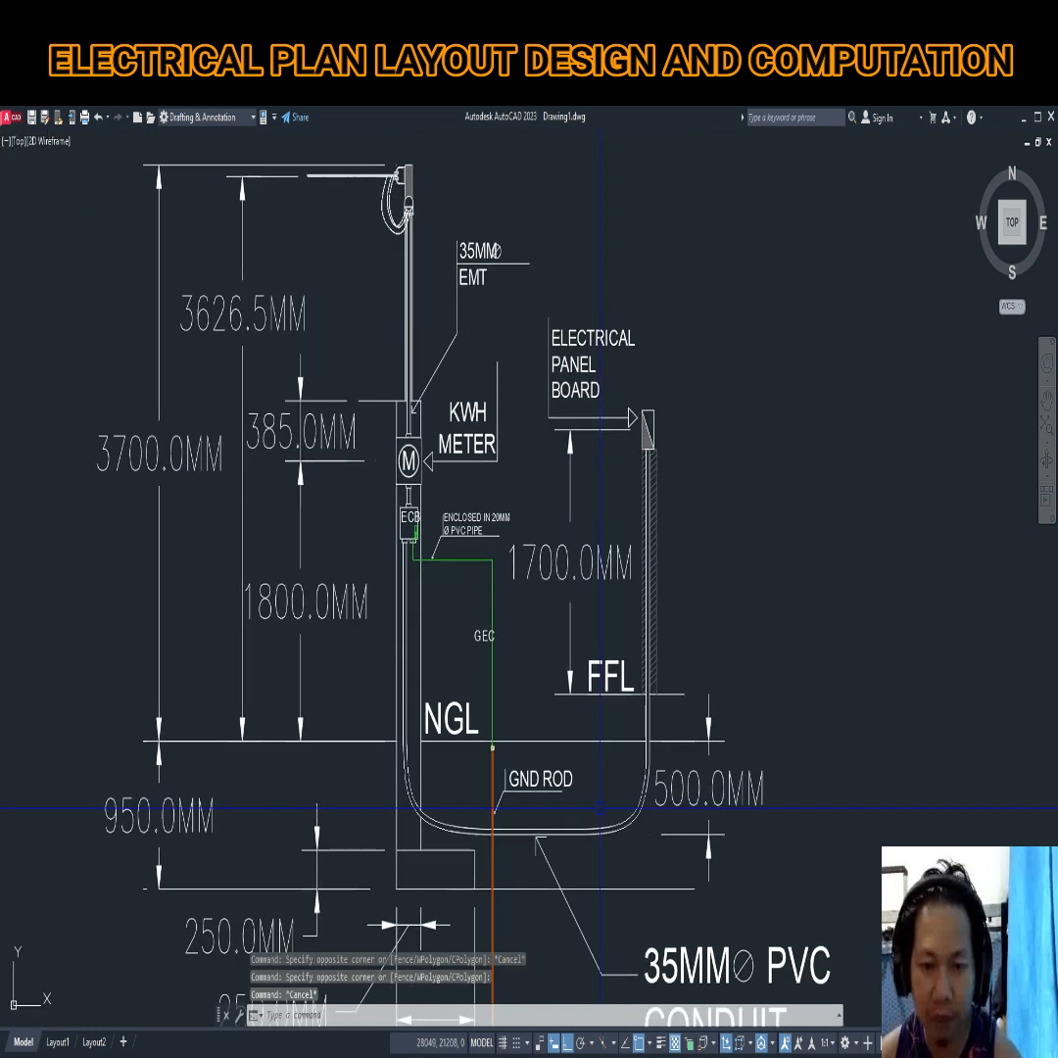
scroll(598, 809, up, 2)
scroll(590, 810, down, 2)
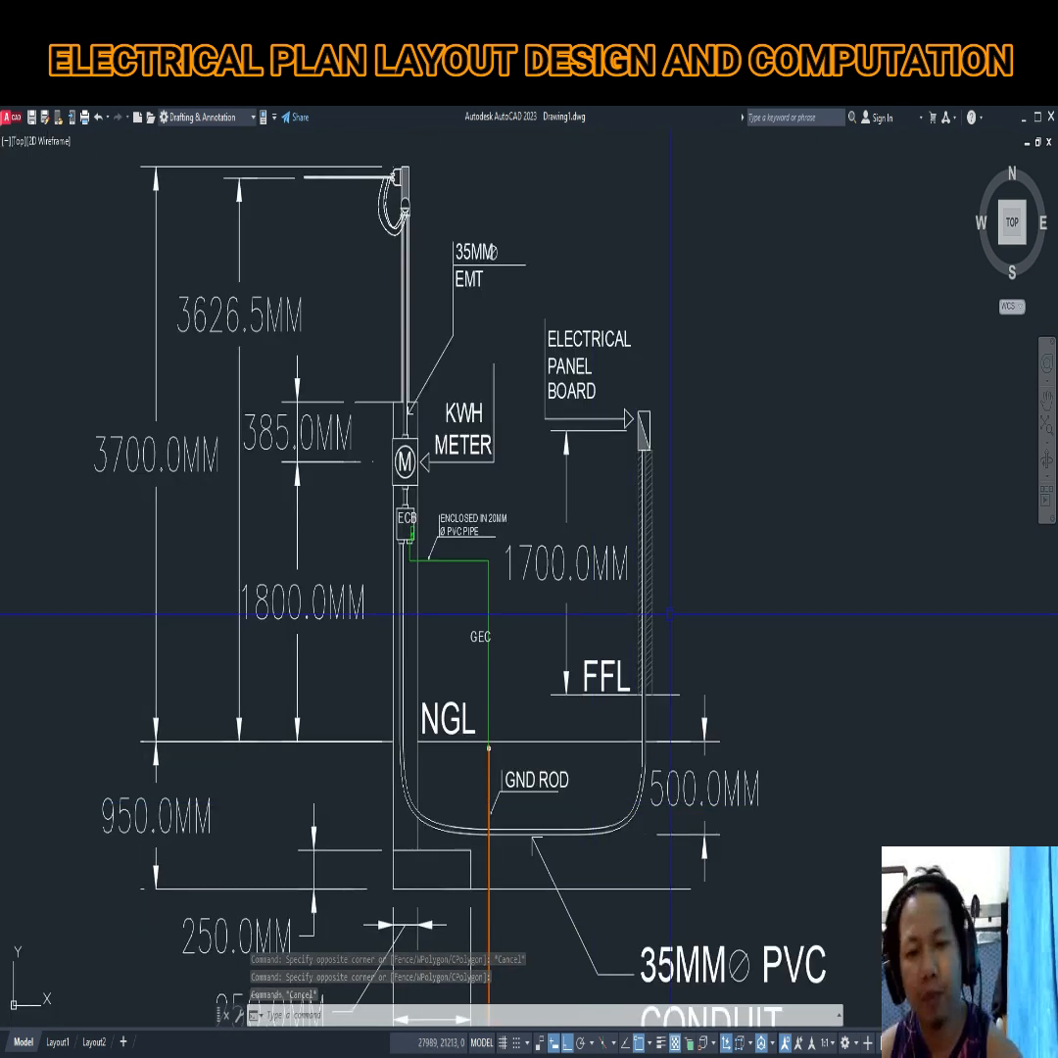
scroll(676, 533, up, 2)
click(578, 291)
click(720, 503)
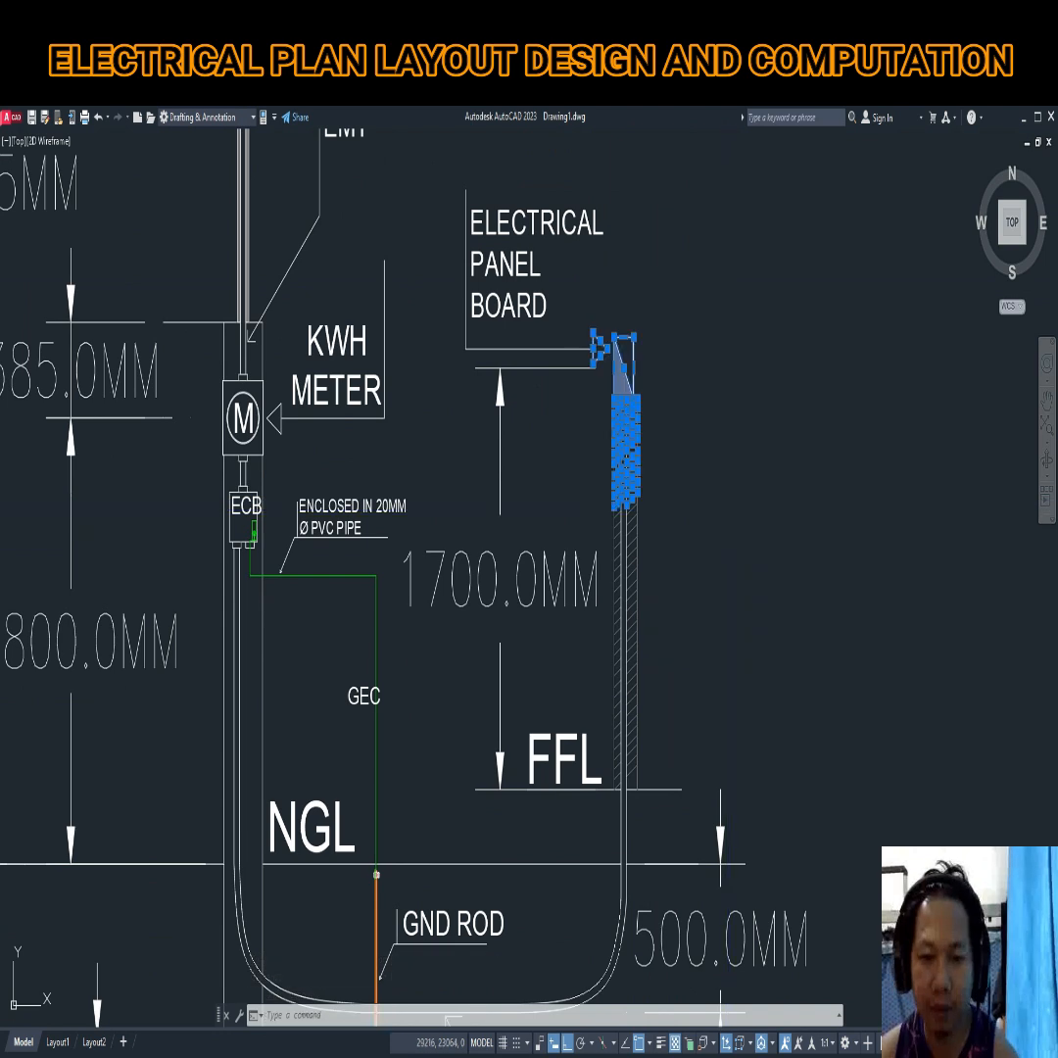
key(Escape)
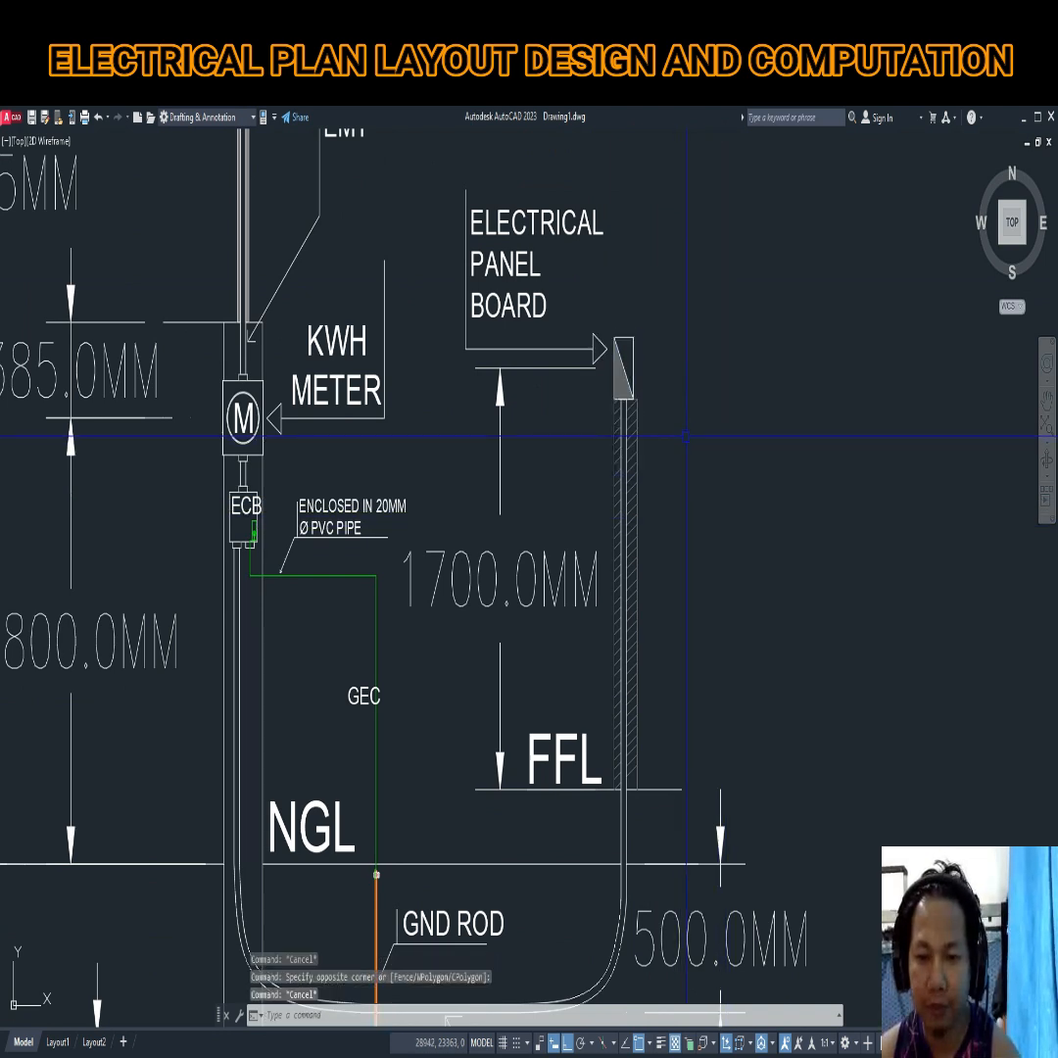
Review the whole electrical plan sheet, including the notes, symbol legend, load schedule, schematic and single line diagrams, and title block
scroll(686, 461, down, 10)
scroll(700, 481, down, 5)
middle_drag(729, 459, 619, 629)
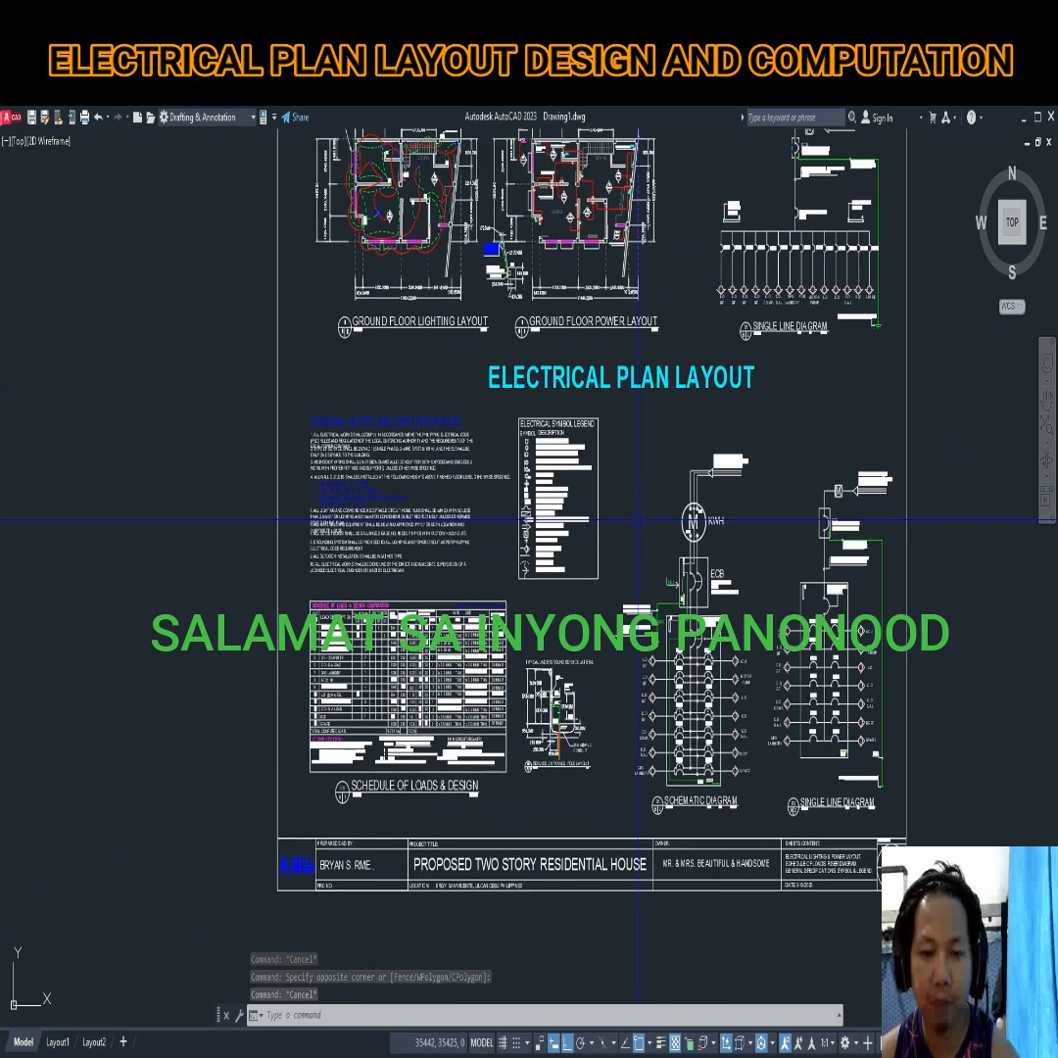
scroll(643, 465, up, 3)
mouse_move(630, 525)
middle_down()
mouse_move(628, 489)
mouse_move(616, 488)
middle_up()
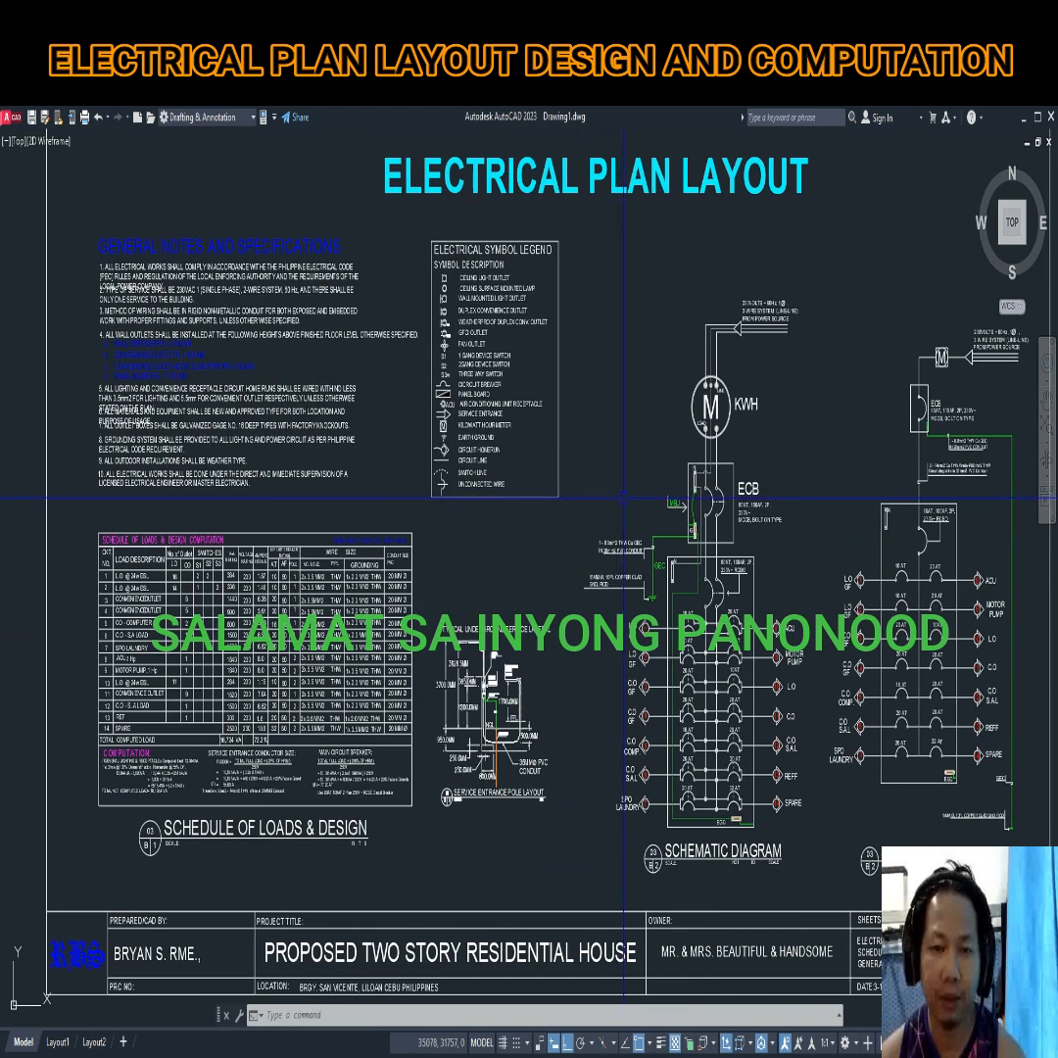